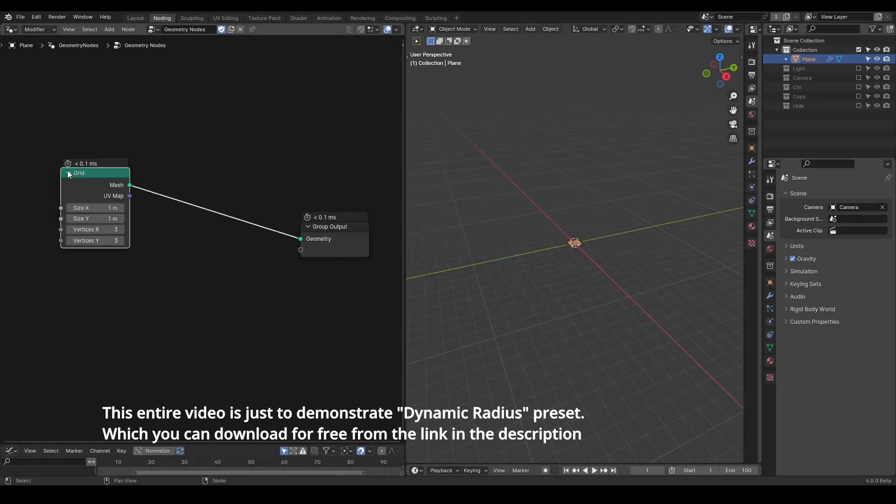
middle_click_drag(511, 249, 578, 277)
middle_click_drag(135, 195, 112, 184)
key("shift+a")
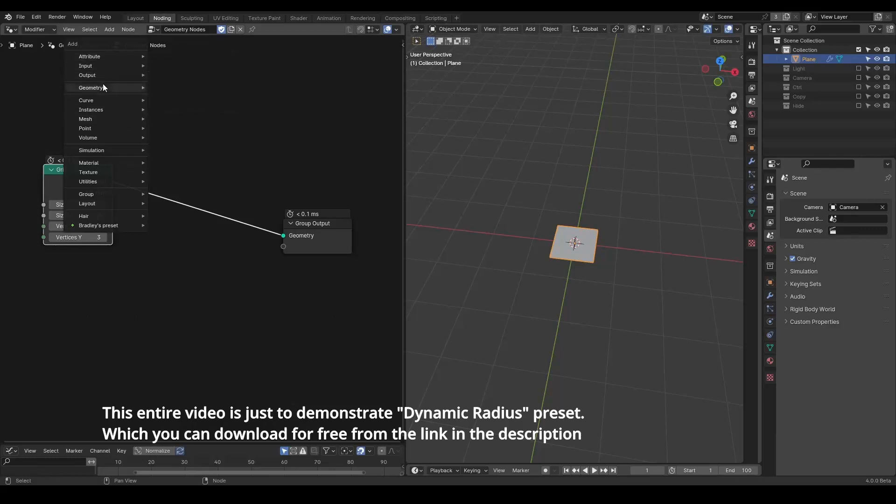
mouse_move(125, 114)
key("Escape")
key("shift+a")
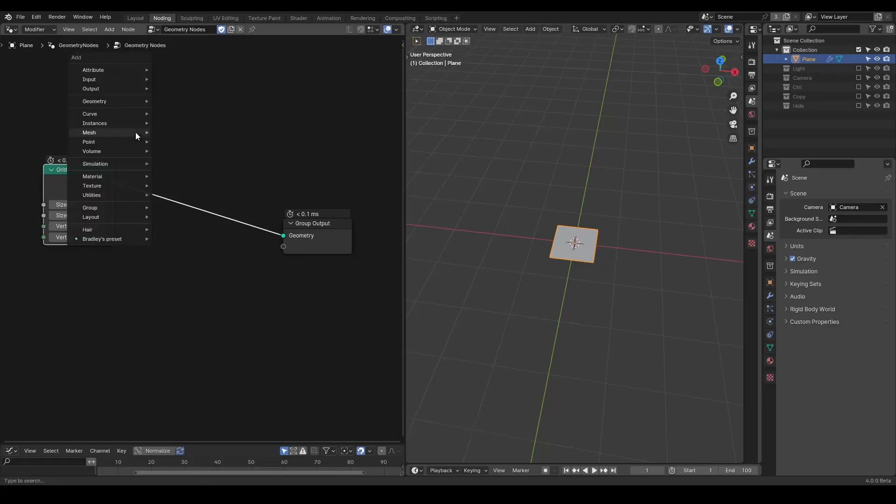
type("dsfsdf")
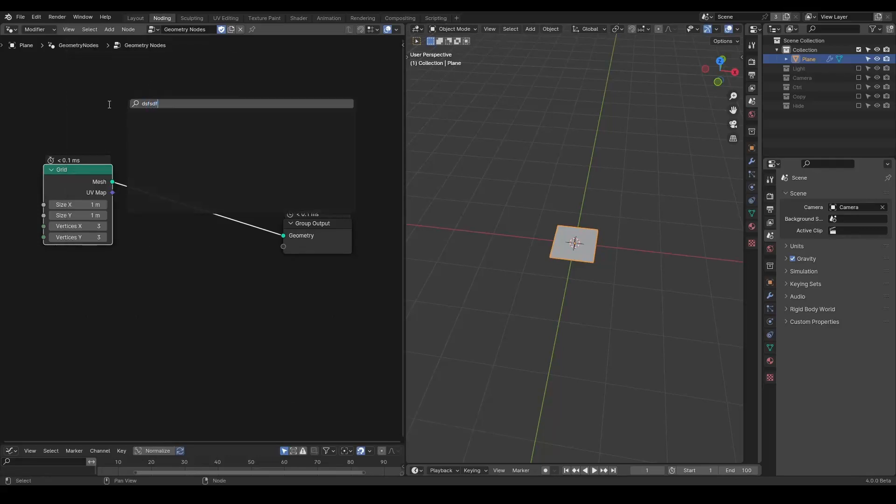
key("Escape")
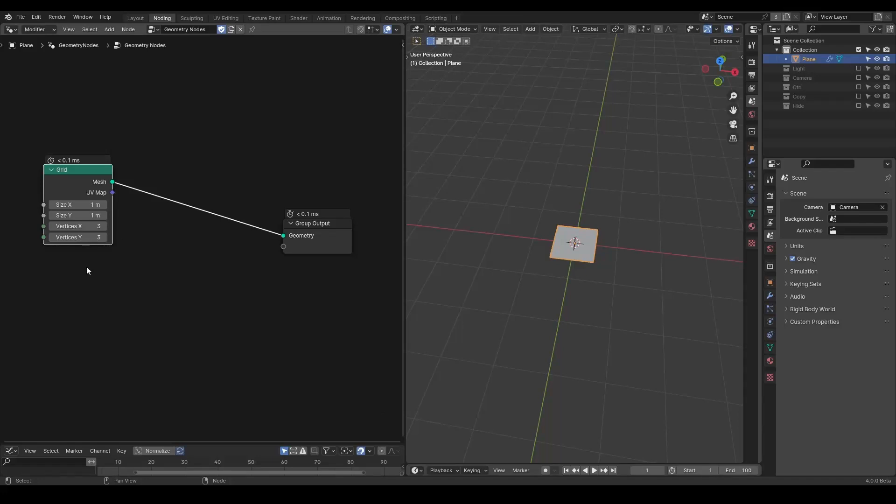
Step: Set the Grid node's Size X and Size Y to 5 m
left_click_drag(91, 205, 91, 215)
type("5")
key("Return")
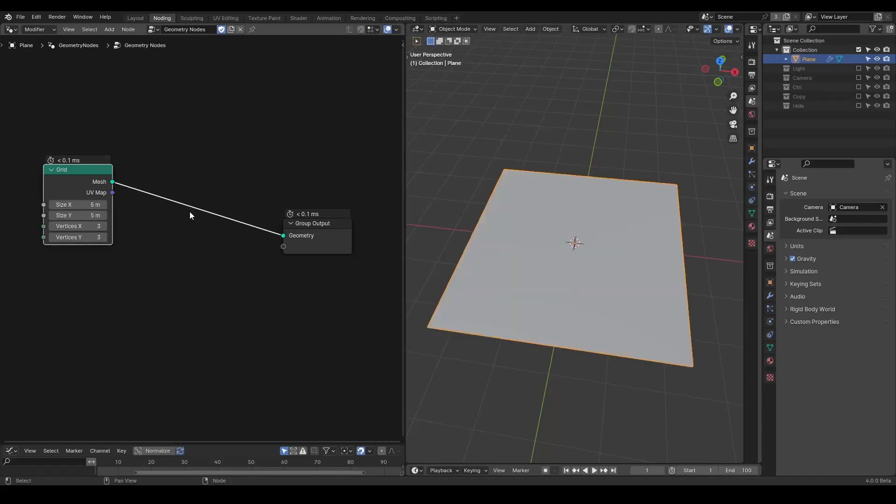
Step: Add a G_Points Distribute node and connect it between the Grid and the Group Output
key("shift+a")
type("point distri")
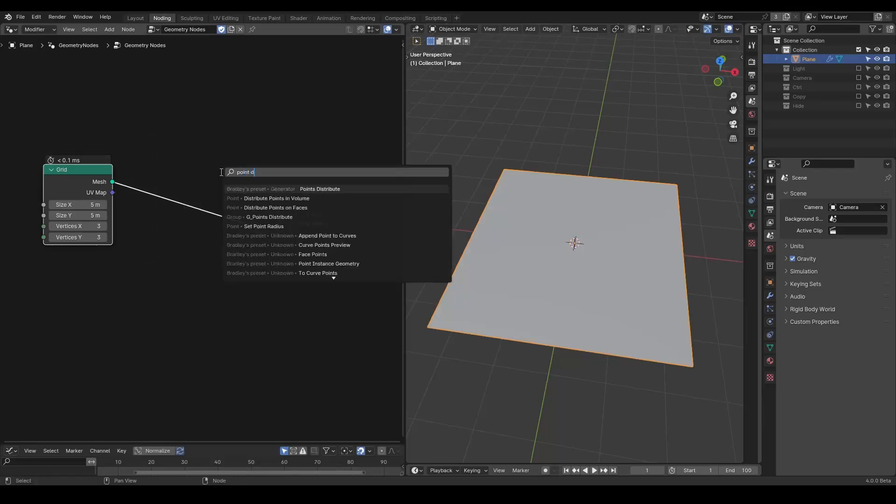
key("Return")
left_click(177, 170)
middle_click_drag(311, 227, 255, 206)
left_click_drag(254, 205, 331, 183)
middle_click_drag(207, 218, 309, 191)
left_click_drag(247, 162, 244, 169)
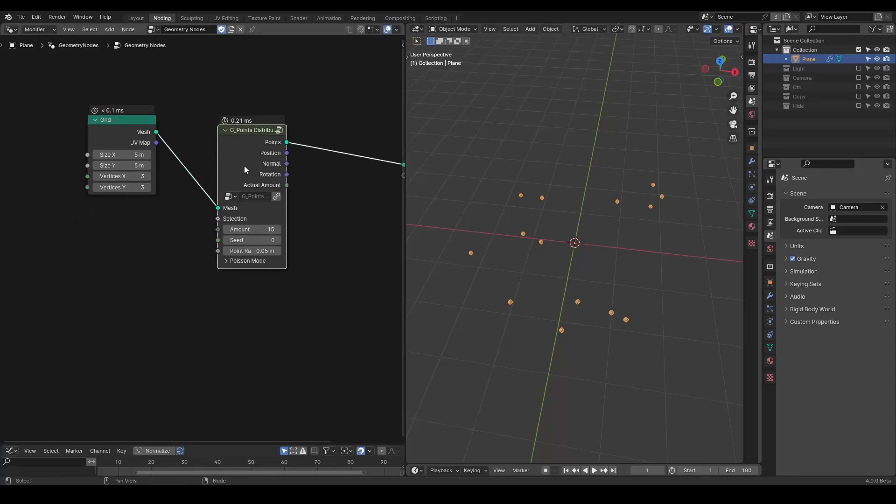
Step: Insert a Set Position node after the G_Points Distribute node
key("shift+a")
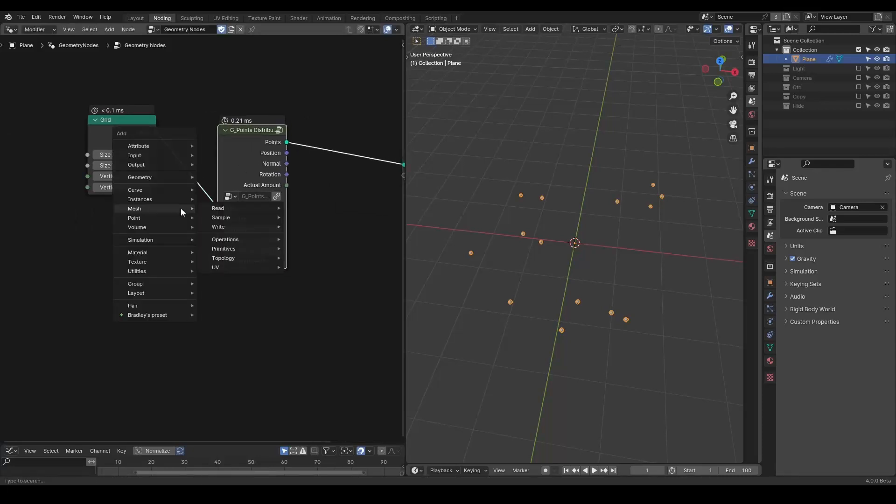
type("set po")
key("Down")
key("Return")
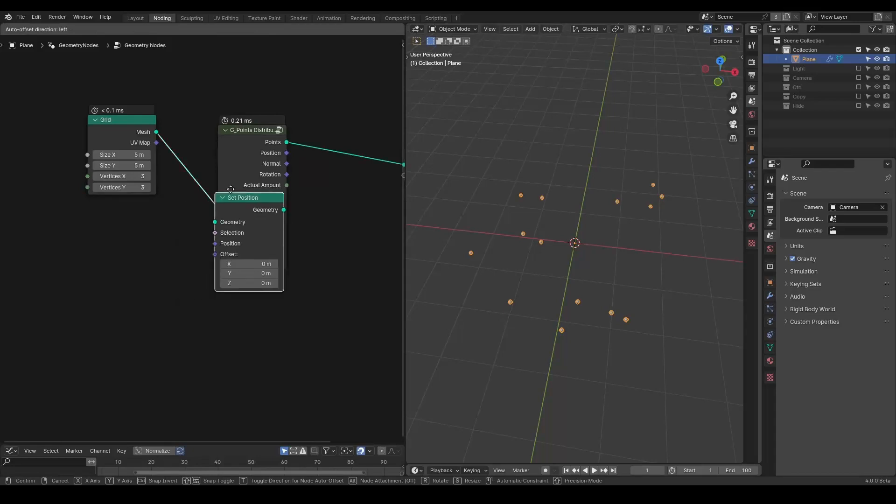
left_click(313, 125)
Step: Move the Set Position and Group Output nodes horizontally to make room
left_click_drag(250, 79, 45, 225)
key("g")
key("x")
left_click(119, 108)
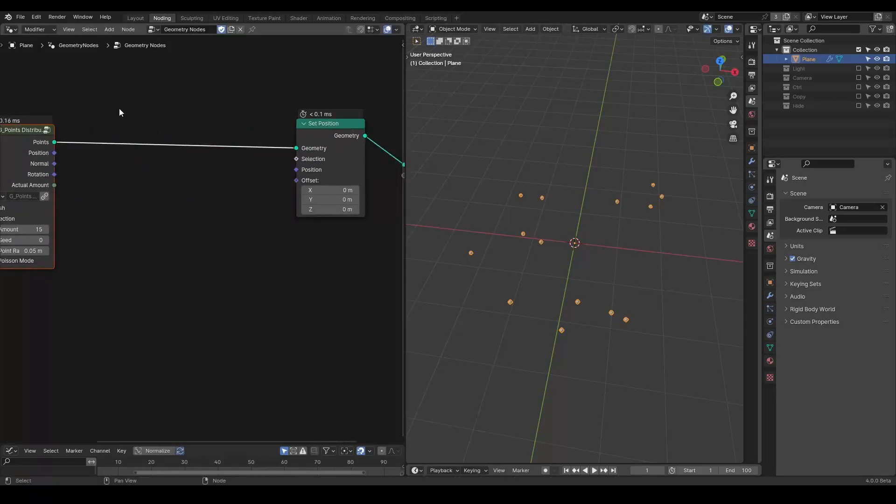
Step: Add a G_Noise 3D node below the Set Position node
key("shift+a")
mouse_move(123, 108)
type("noise 3")
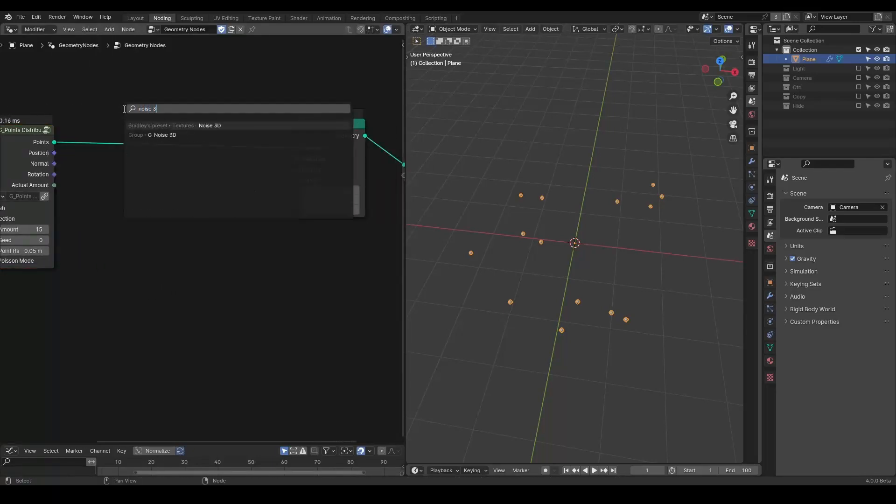
type("D")
key("Down")
key("Return")
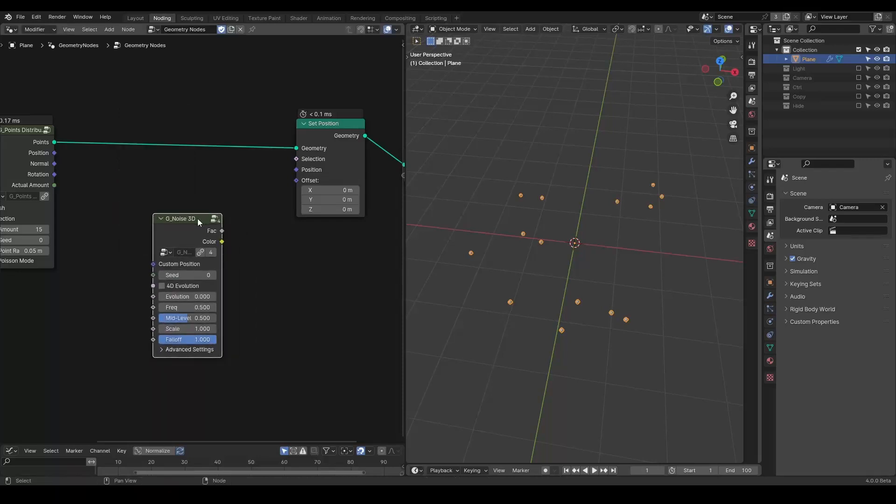
left_click(200, 228)
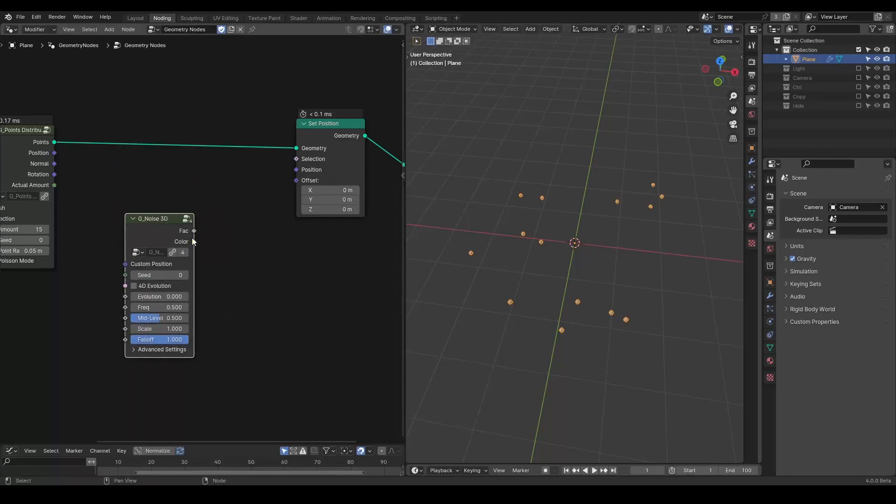
Step: Route the noise Color into the Set Position Offset through a Vector Math Multiply node
left_click_drag(194, 241, 296, 181)
left_click_drag(194, 242, 242, 250)
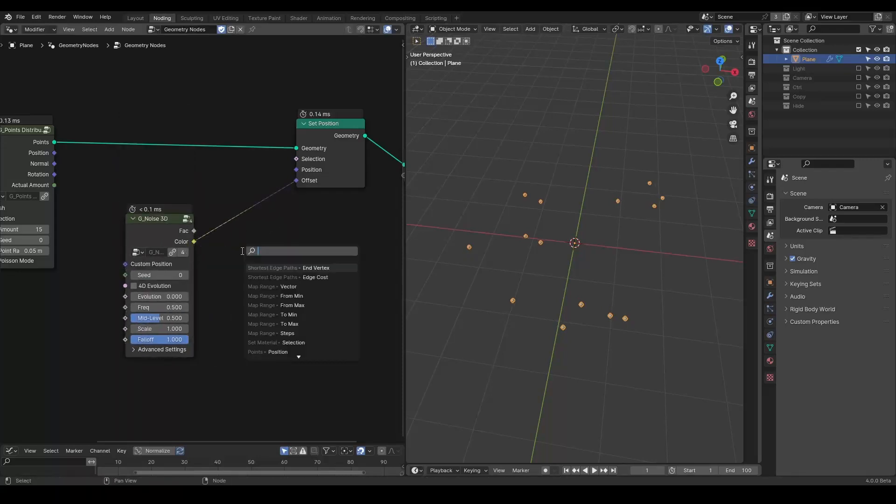
type("multi")
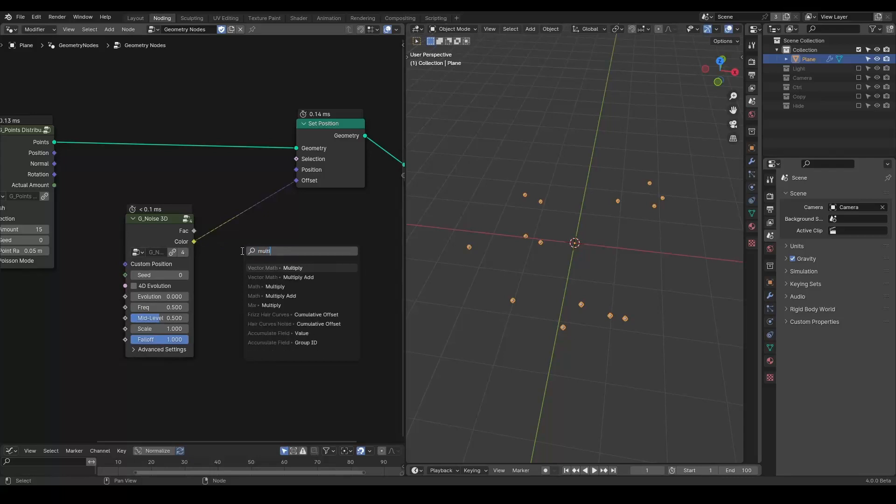
key("Return")
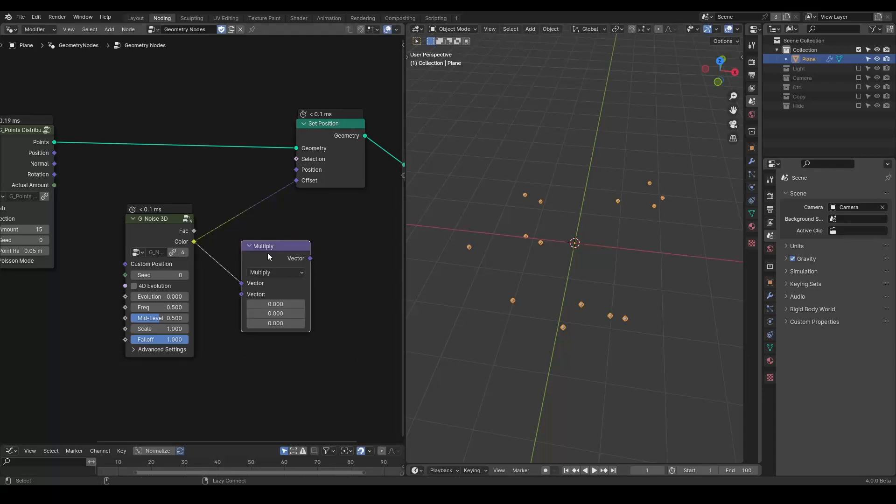
Step: Set the Multiply node's second vector X and Y to 1
left_click_drag(242, 217, 232, 198, "alt")
left_click_drag(223, 251, 224, 260)
type("1")
key("Return")
middle_click_drag(205, 322, 305, 303)
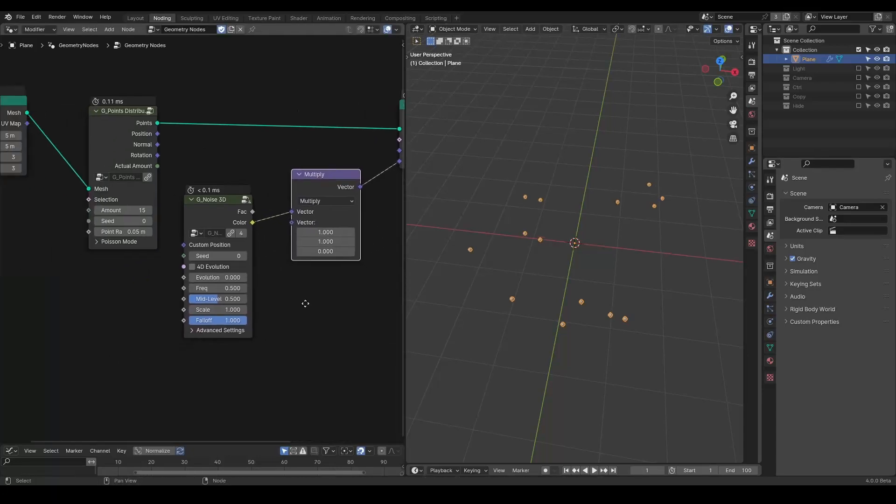
Step: Enable 4D Evolution on the noise and set Evolution to about 25.09 and Scale to about 14.2
left_click(203, 268)
left_click_drag(216, 277, 357, 277)
left_click_drag(207, 310, 334, 309)
left_click_drag(213, 278, 308, 277)
middle_click_drag(272, 263, 207, 259)
left_click_drag(245, 172, 267, 174)
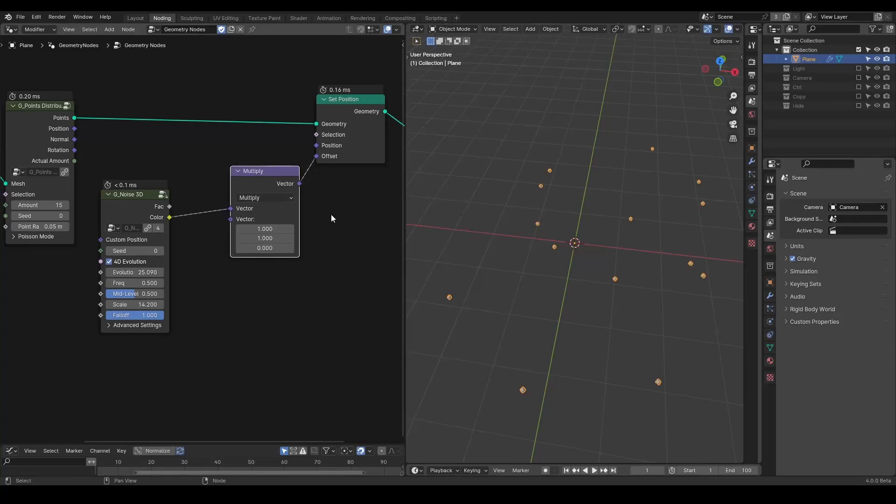
middle_click_drag(331, 218, 272, 233)
scroll(228, 234, "down", 1)
key("shift+a")
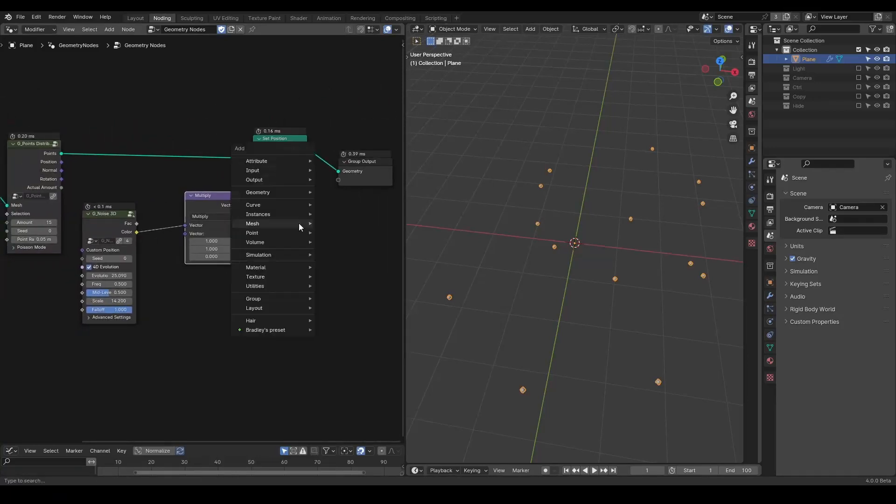
type("point isntance")
key("Return")
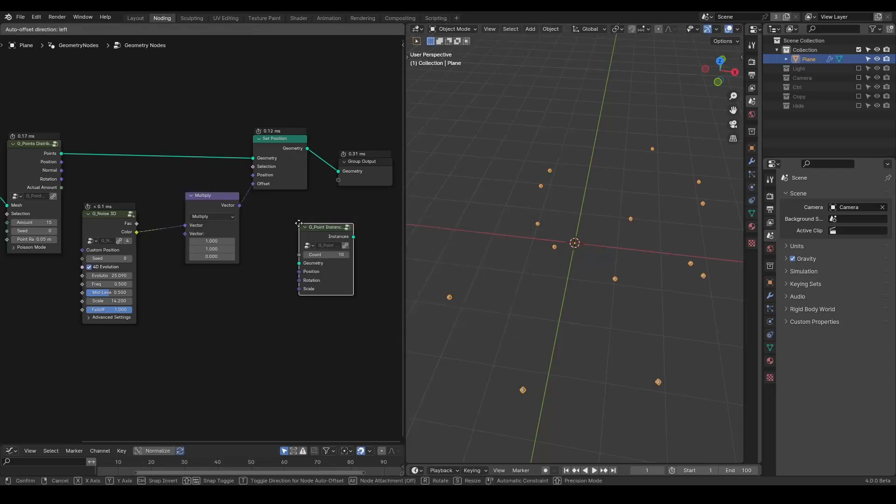
key("Escape")
Step: Add an Instance on Points node after Set Position, feeding the Group Output
key("shift+a")
mouse_move(299, 222)
type("instance on points")
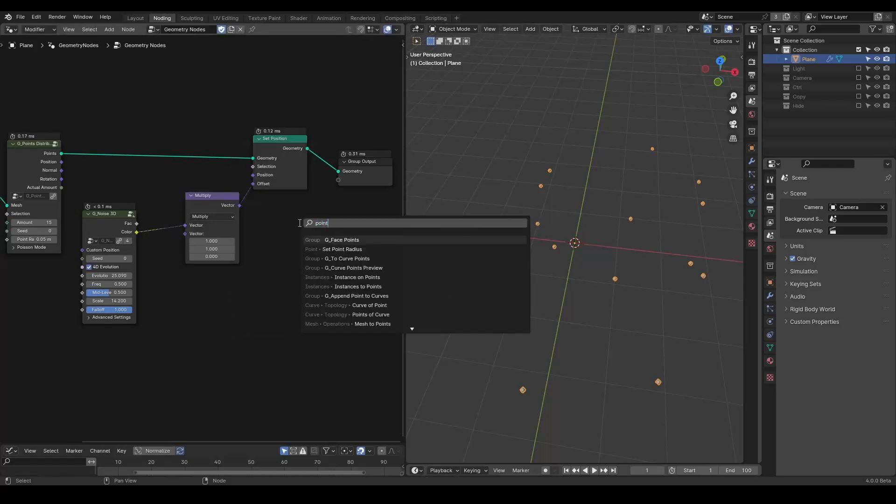
key("Return")
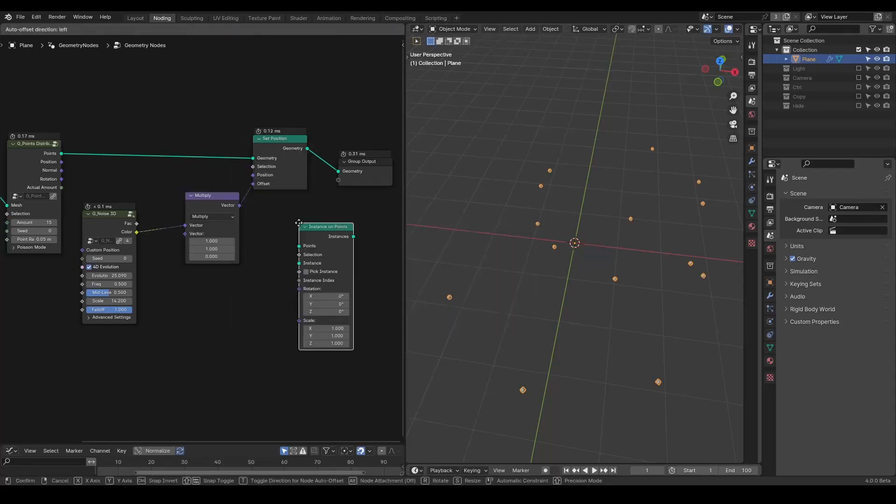
left_click(303, 146)
middle_click_drag(115, 271, 198, 246)
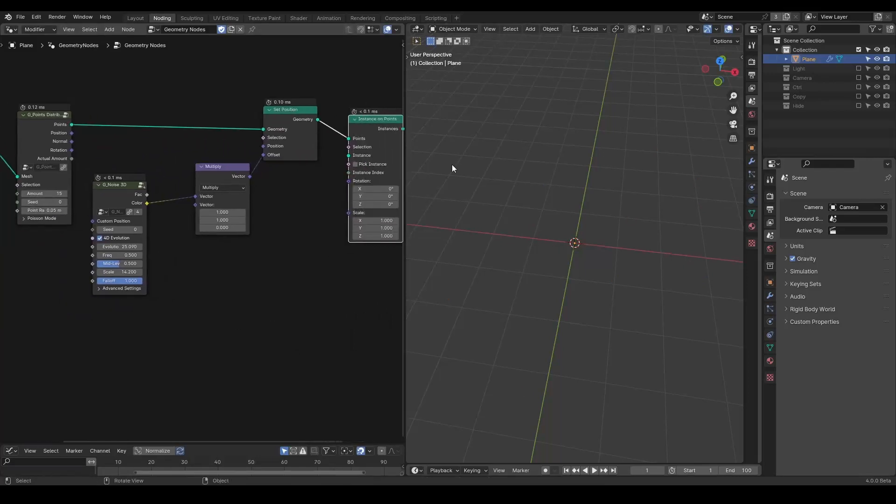
Step: Add an Ico Sphere as the instance geometry and set its Subdivisions to 3
left_click_drag(406, 163, 494, 164)
middle_click_drag(371, 172, 394, 171)
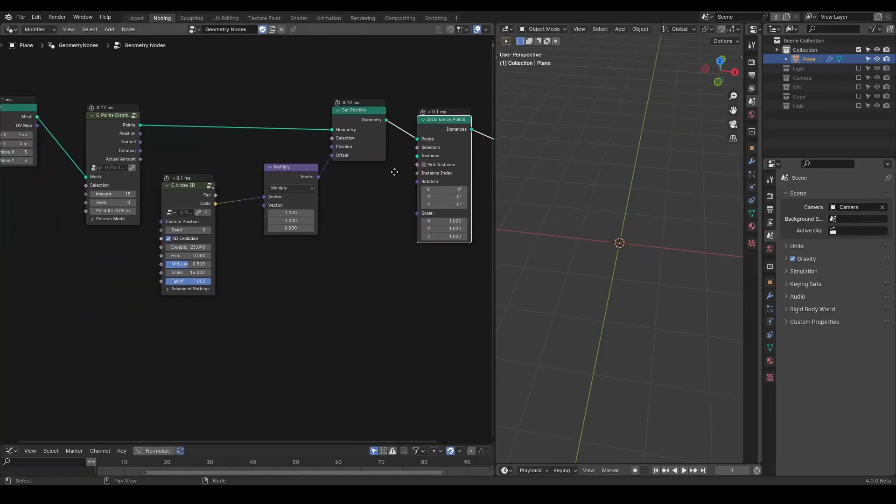
key("shift+a")
type("icos")
key("Return")
left_click(359, 273)
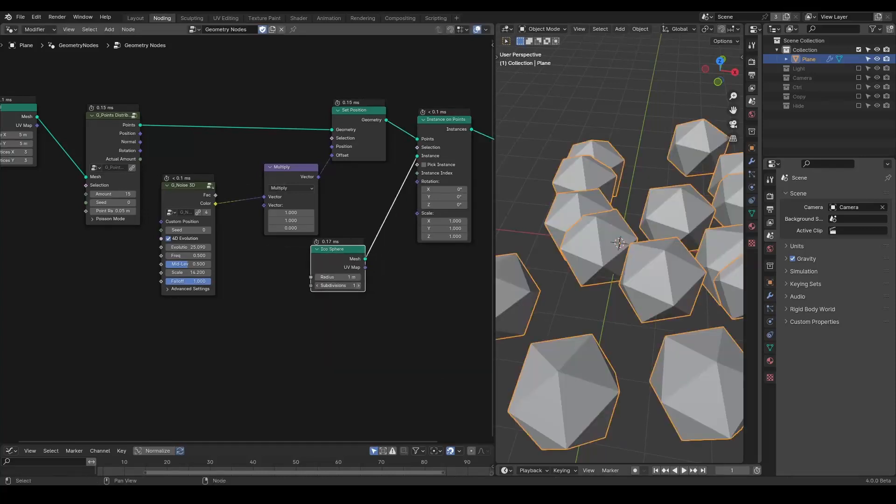
left_click_drag(328, 286, 286, 259)
middle_click_drag(340, 267, 205, 308)
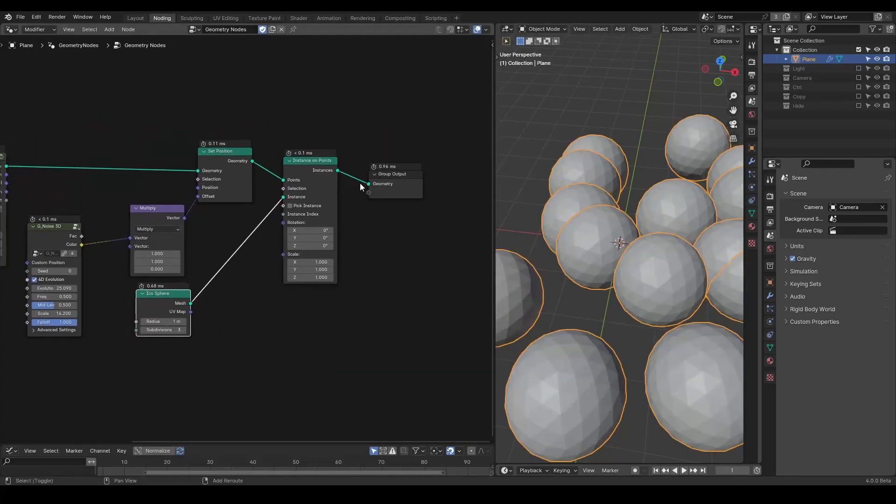
Step: Add a Set Shade Smooth node after Instance on Points
key("shift+a")
type("set")
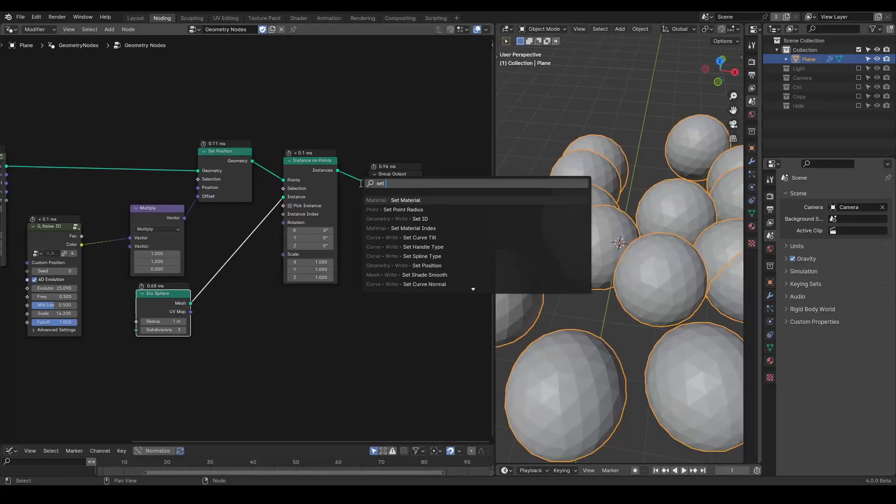
type(" sha")
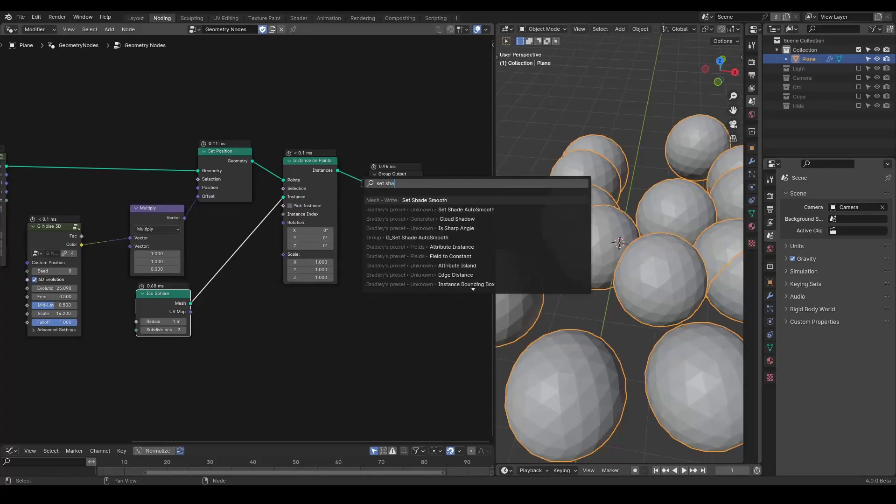
key("Return")
left_click(357, 182)
Step: Move the upstream nodes left to open space between Set Position and Instance on Points
middle_click_drag(48, 292, 276, 246)
left_click_drag(367, 50, 1, 235)
key("g")
left_click(107, 101)
left_click(288, 82)
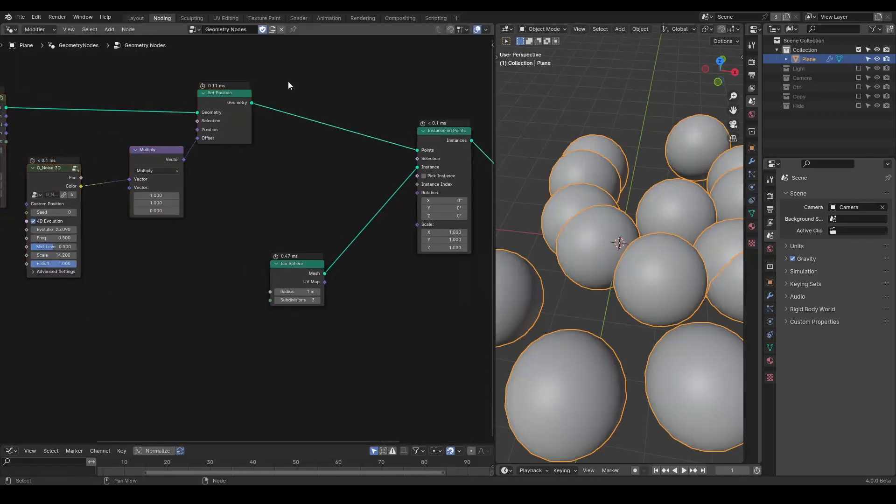
Step: Insert the Dynamic Radius Solver preset node between Set Position and Instance on Points
key("shift+a")
type("set")
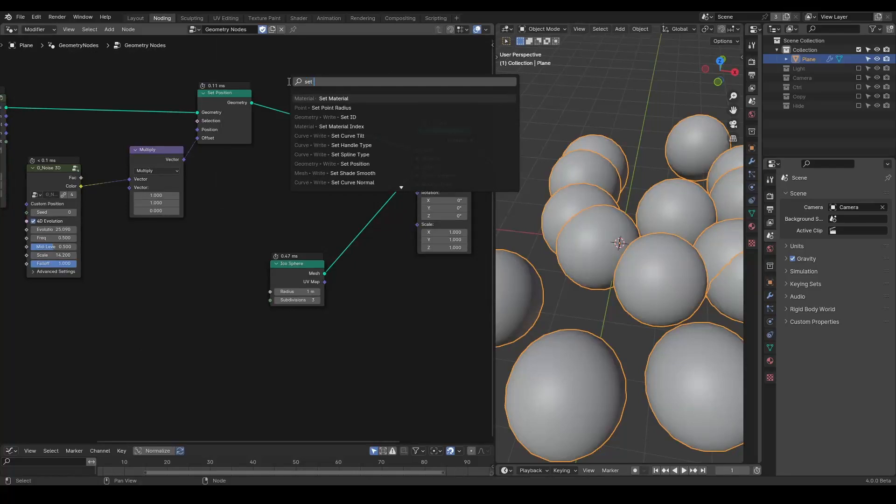
type(" radi")
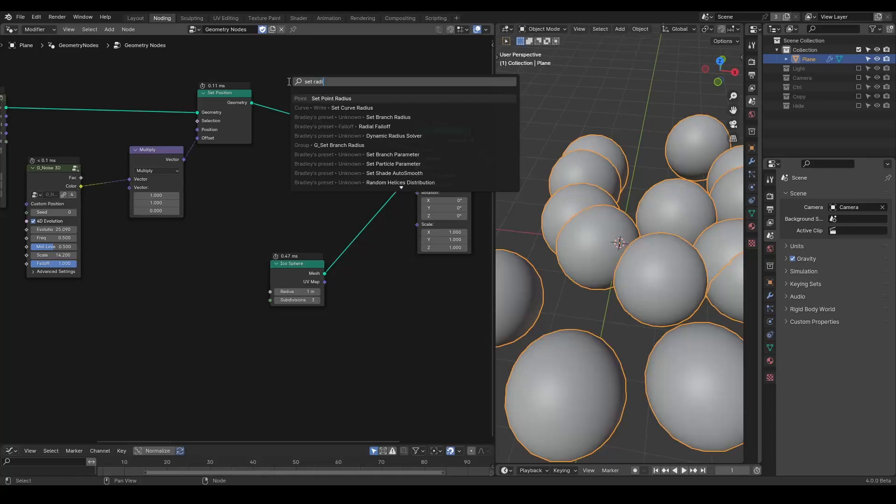
key("ctrl+a")
type("dy")
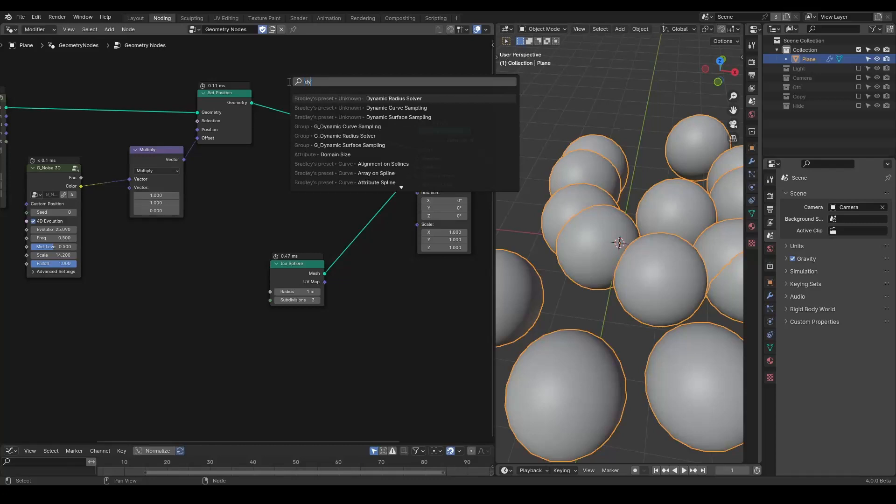
type("namic")
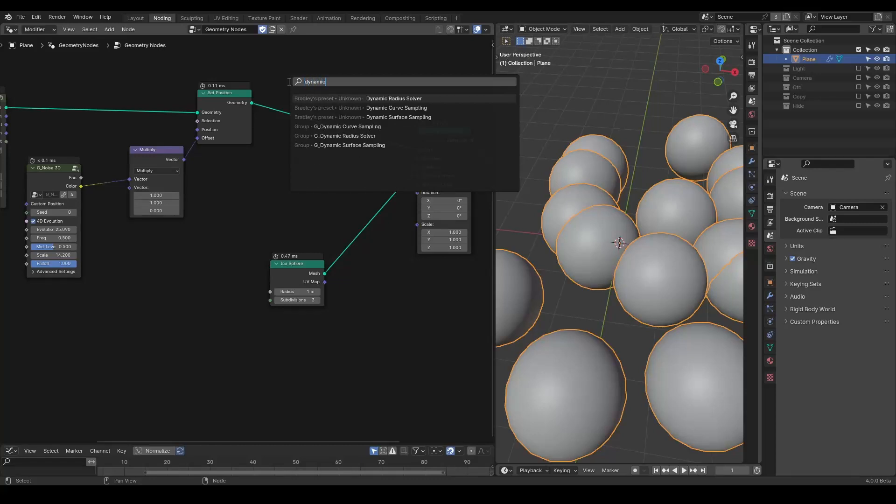
key("Return")
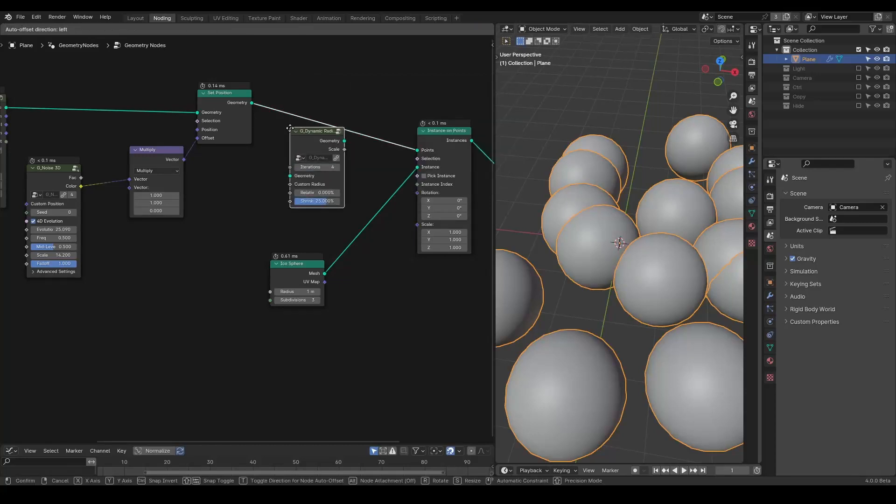
left_click(300, 112)
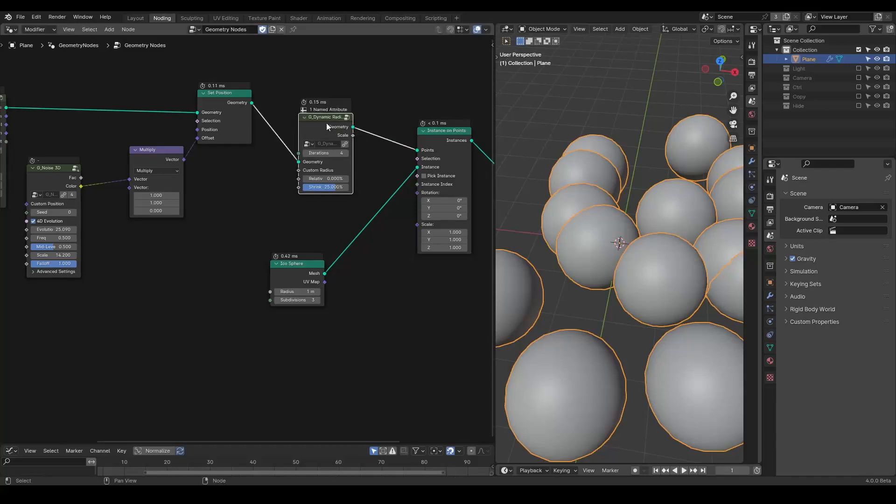
Step: Connect the Dynamic Radius Solver's Scale output to the Instance on Points Scale input and tidy the node positions
left_click_drag(354, 132, 417, 225)
middle_click_drag(362, 228, 386, 228)
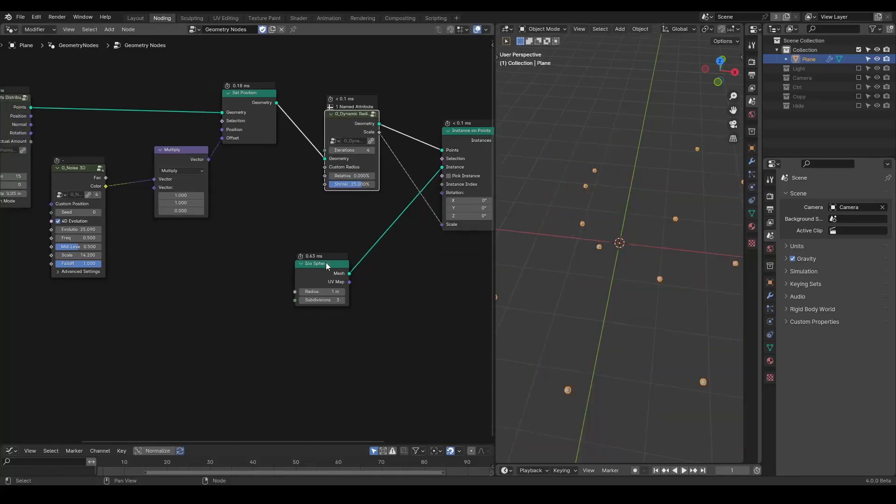
left_click_drag(326, 262, 373, 244)
left_click_drag(351, 116, 372, 116)
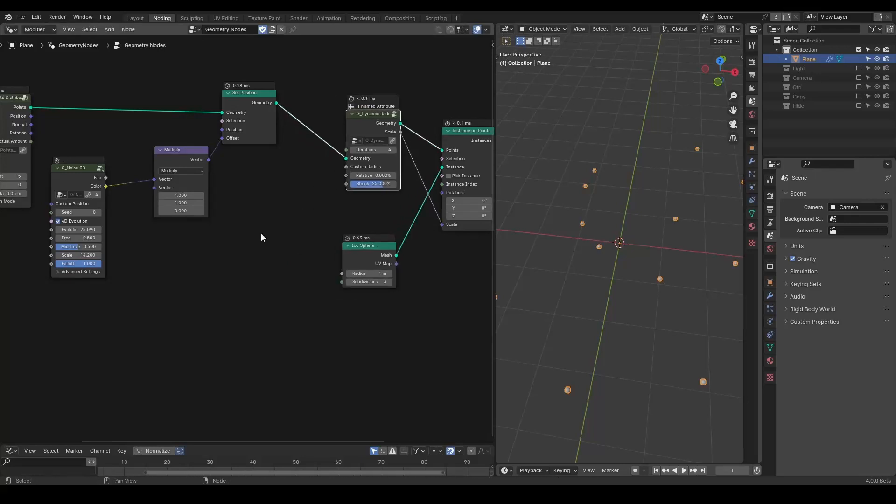
Step: Add a G_Randomness node below the Dynamic Radius Solver
key("shift+a")
type("random ra")
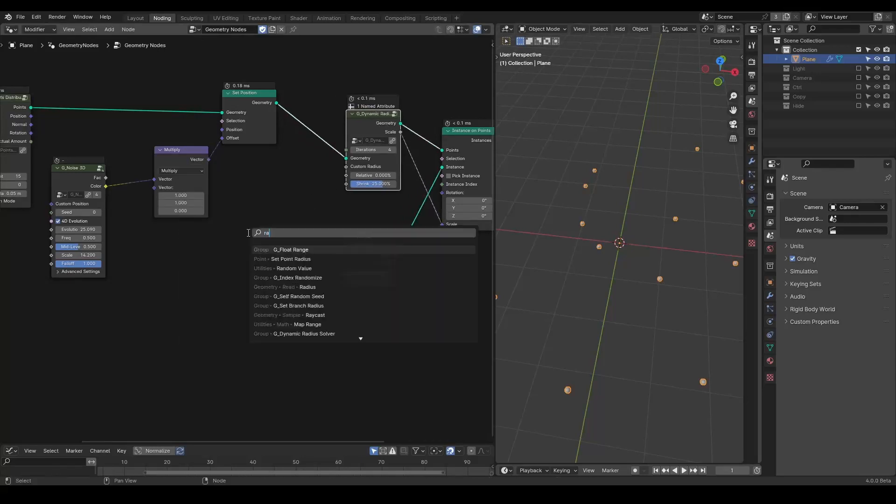
key("BackSpace")
key("BackSpace")
type("radi")
key("BackSpace")
key("BackSpace")
key("BackSpace")
key("BackSpace")
key("BackSpace")
type("ness")
key("Return")
left_click(236, 189)
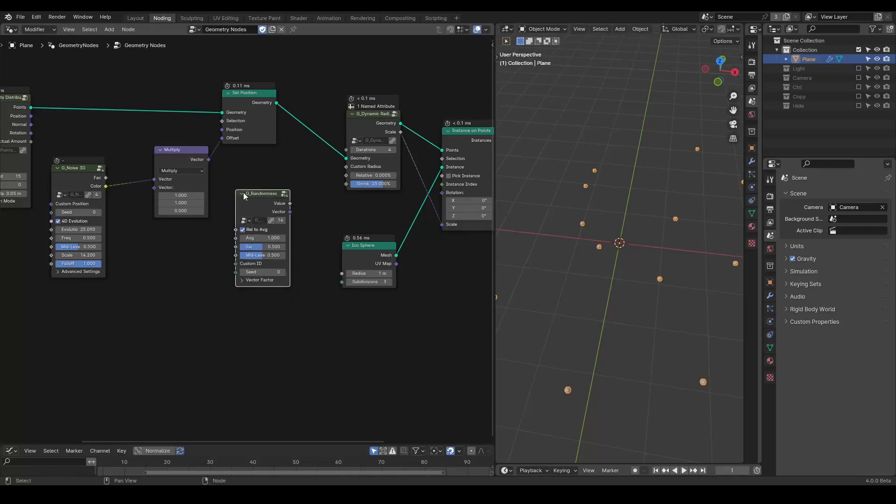
Step: Connect the G_Randomness Value output to the solver's Custom Radius input
scroll(309, 220, "up", 2)
left_click_drag(306, 190, 379, 141)
scroll(612, 258, "down", 3)
middle_click_drag(588, 259, 604, 270)
middle_click_drag(169, 246, 262, 248)
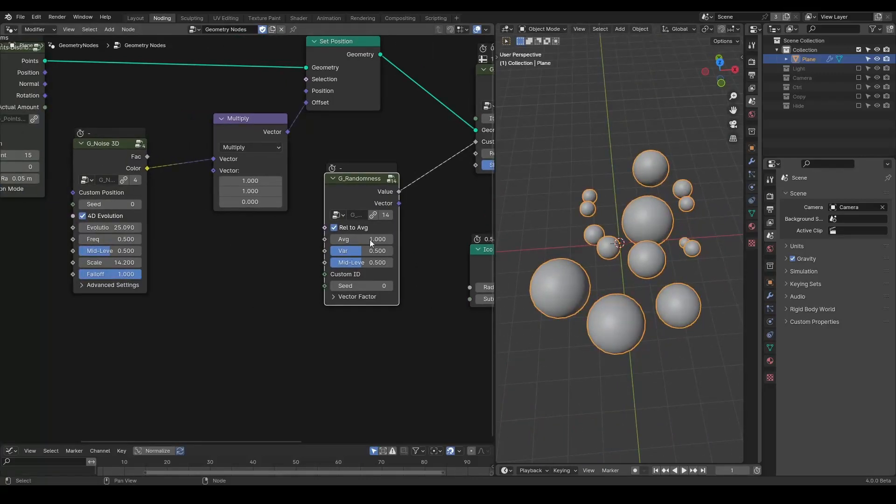
Step: Add a G_Time Info node and connect its Time output to the G_Noise 3D Evolution input
middle_click_drag(193, 239, 401, 229)
key("shift+a")
type("time inf")
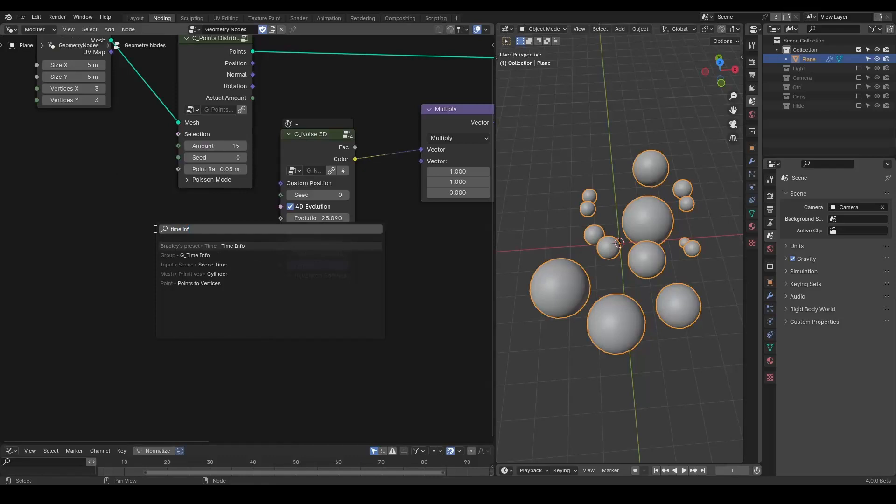
key("Return")
left_click_drag(207, 230, 282, 218)
key("space")
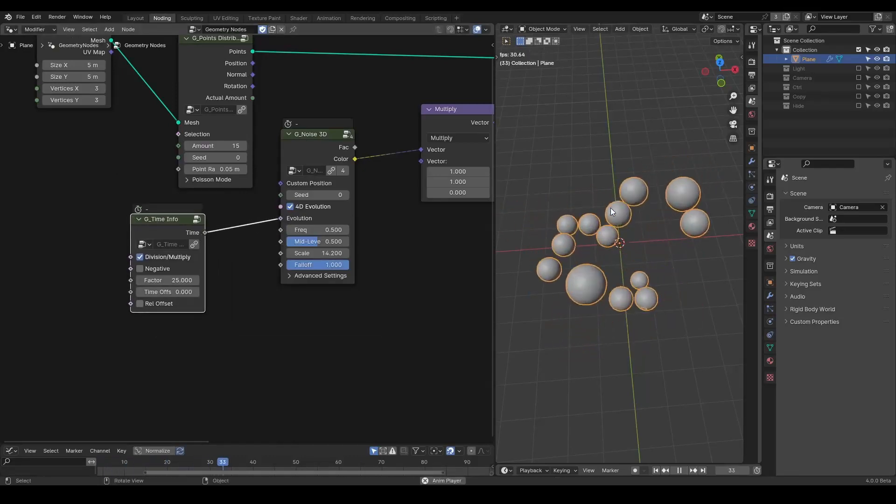
key("space")
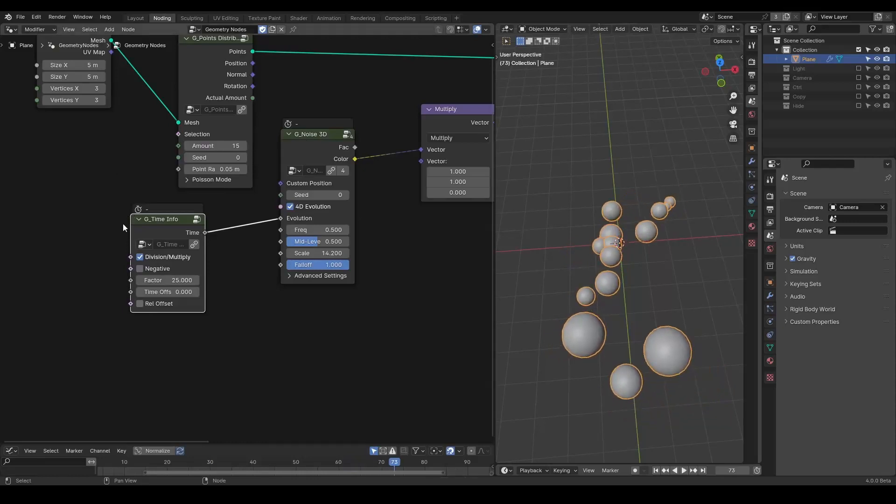
Step: Set the Time Info Factor to 15 and preview the animation
double_click(172, 278)
type("15")
key("Return")
scroll(654, 263, "up", 3)
middle_click_drag(638, 237, 636, 271)
key("space")
key("space")
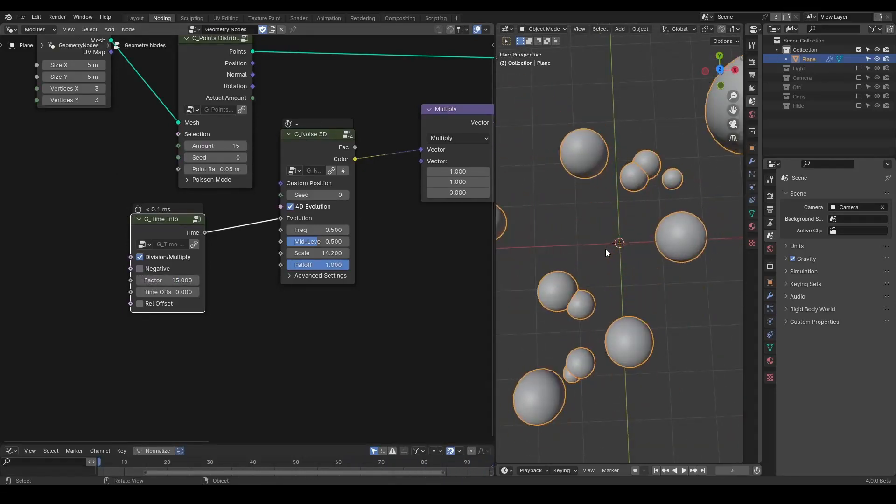
Step: Set the scene's end frame to 5000
scroll(606, 249, "down", 2)
scroll(606, 248, "down", 2)
scroll(716, 469, "down", 4)
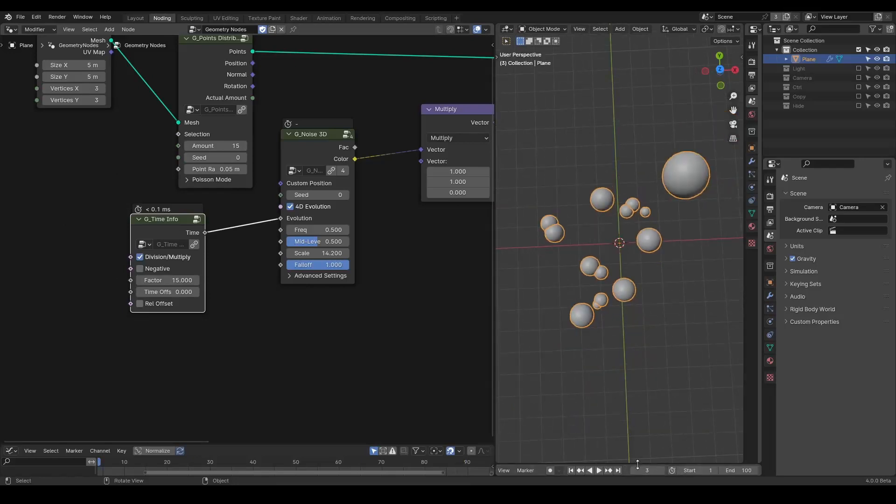
double_click(747, 471)
key("Return")
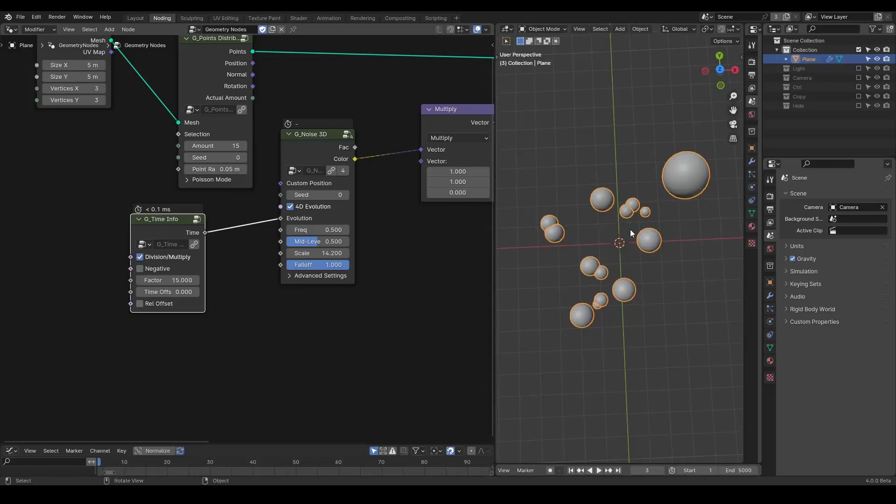
Step: Set the Dynamic Radius Solver's Iterations to 35
key("space")
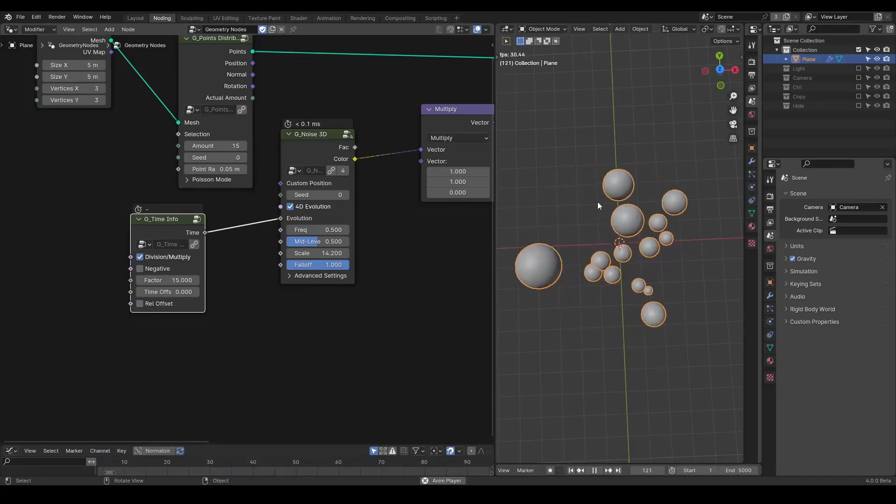
key("space")
middle_click_drag(386, 243, 29, 283)
double_click(441, 152)
type("35")
key("Return")
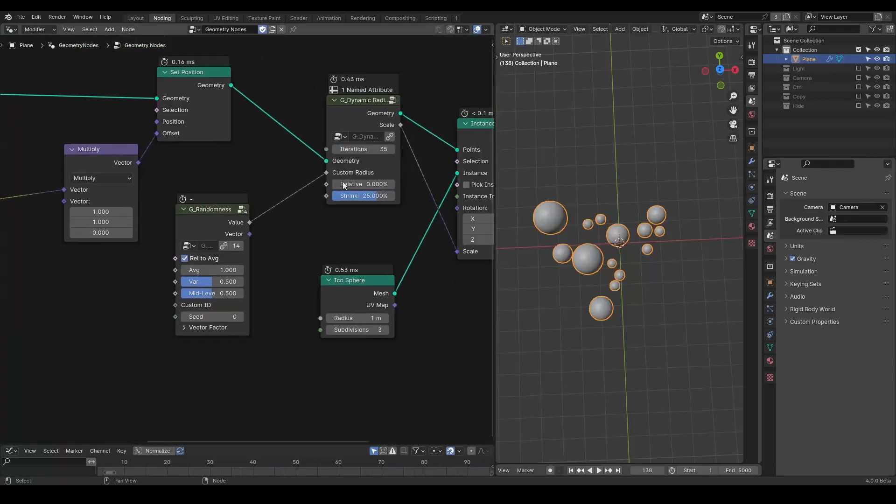
Step: Raise the solver's Iterations to 1000 and preview the animation
double_click(359, 151)
type("1000")
key("Return")
left_click_drag(248, 215, 273, 208)
key("space")
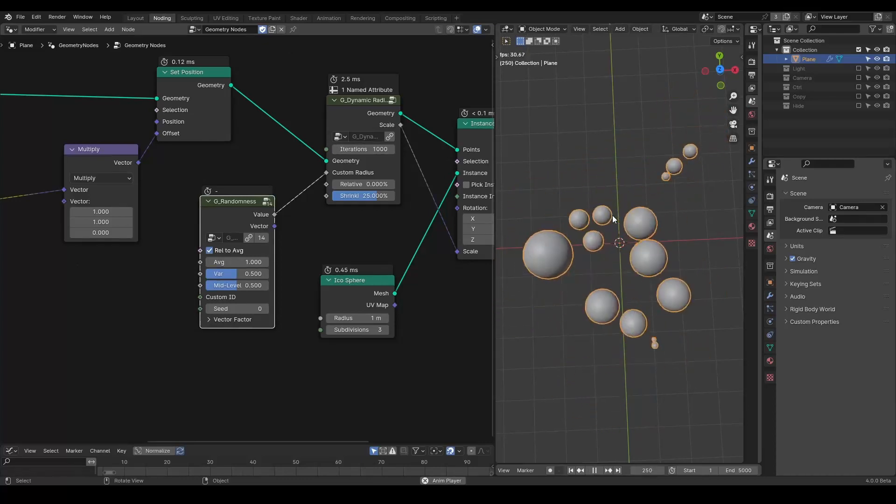
key("space")
Step: Set the Time Info Factor to 25 and play the animation
middle_click_drag(296, 238, 24, 193)
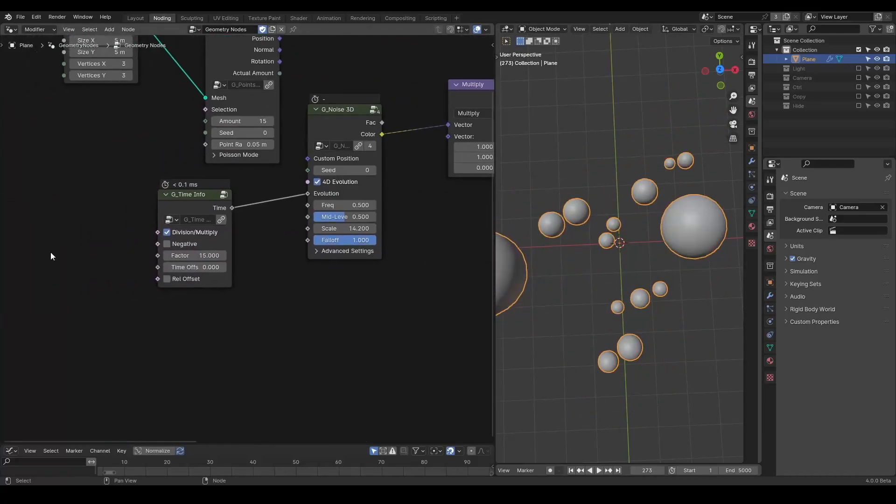
left_click(200, 255)
type("25")
key("Return")
key("space")
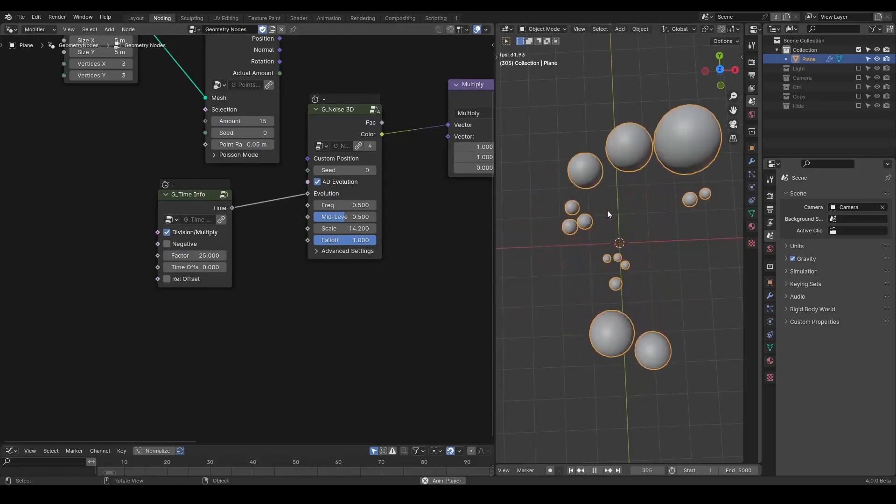
Step: Set the Time Info Factor to 35
left_click(200, 255)
type("35")
key("Return")
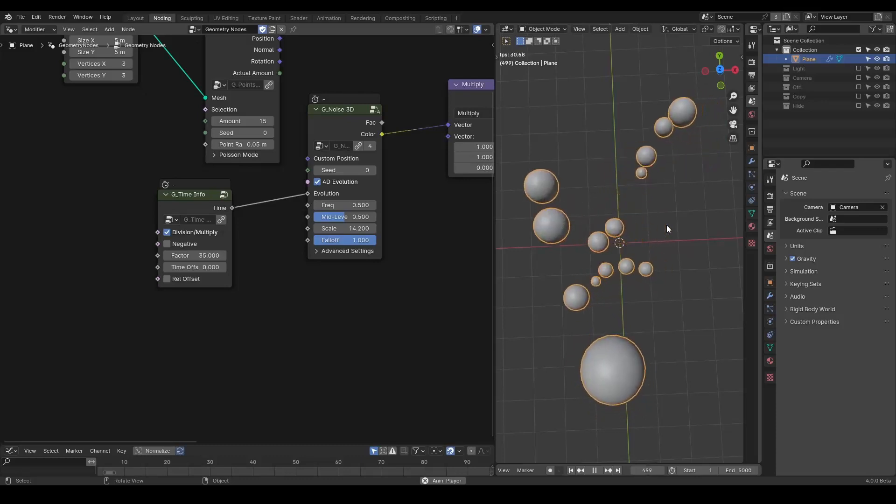
key("space")
Step: Add a Join Geometry node before the output and join the original grid mesh into it
scroll(229, 108, "down", 8)
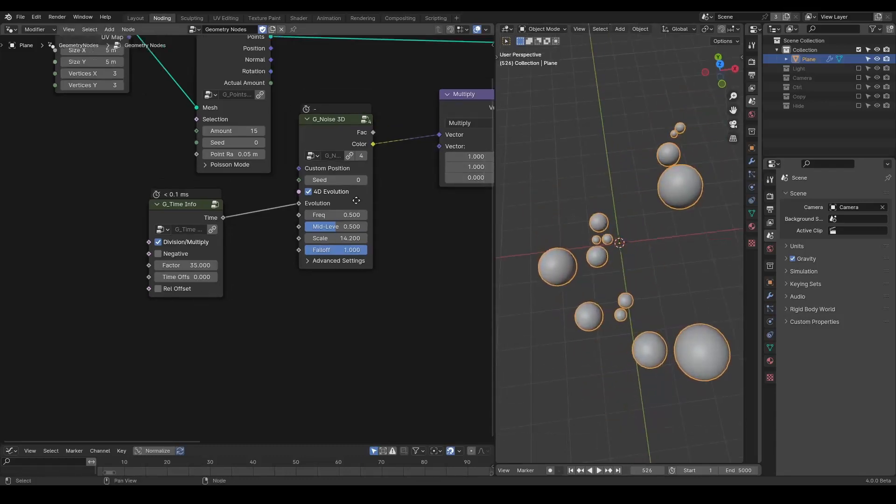
key("shift+a")
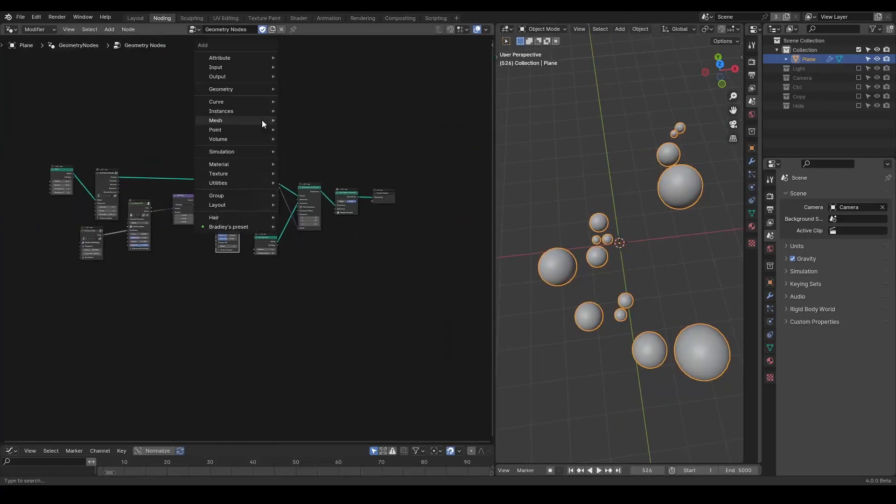
type("join")
key("Return")
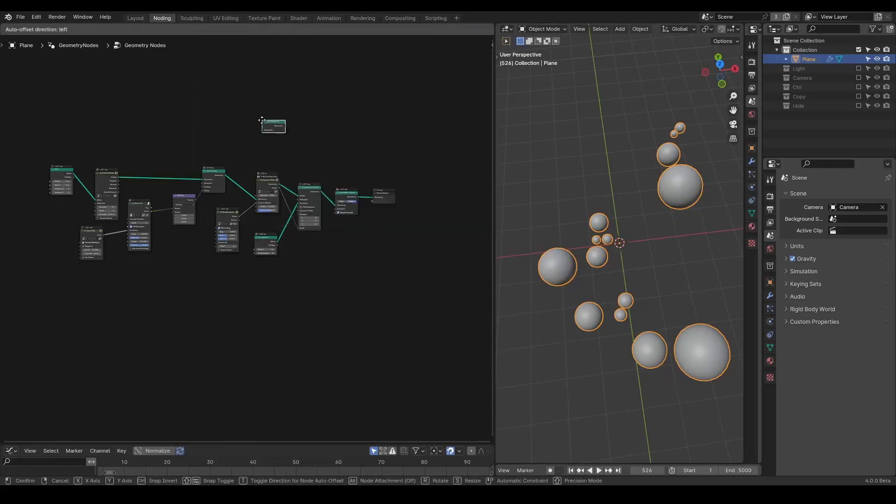
left_click(362, 191)
middle_click_drag(265, 207, 293, 201)
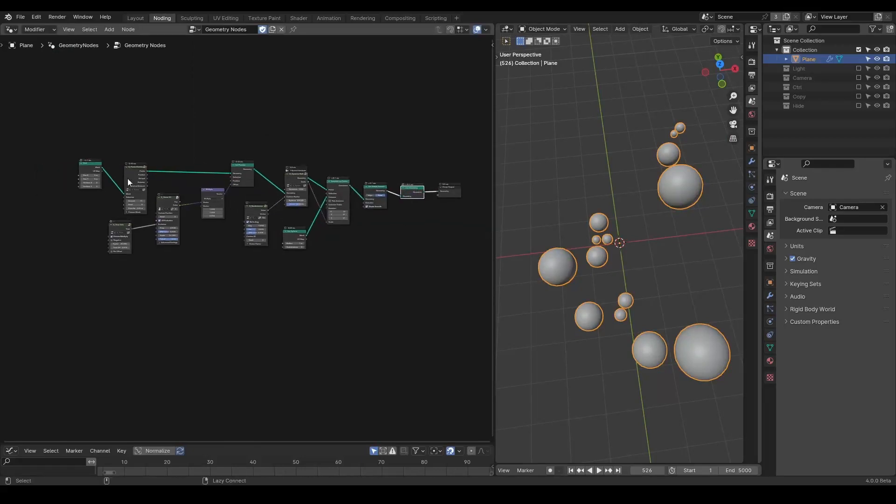
right_click_drag(94, 171, 413, 192, "alt")
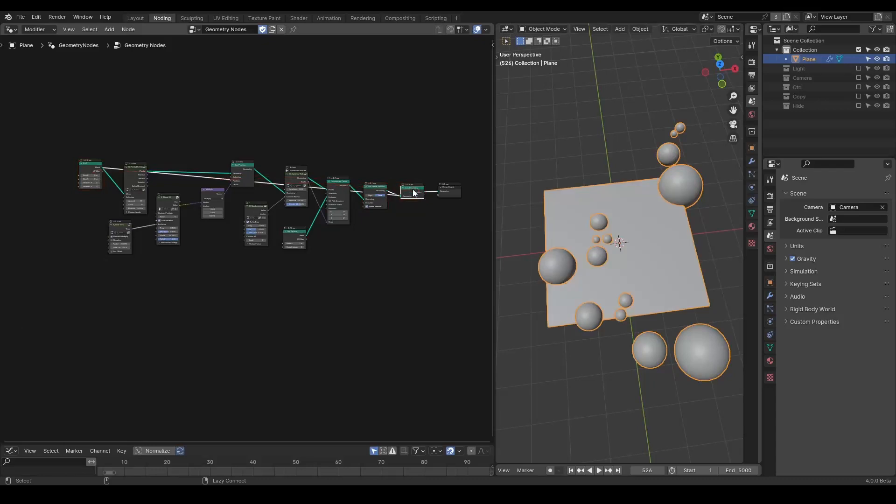
key("space")
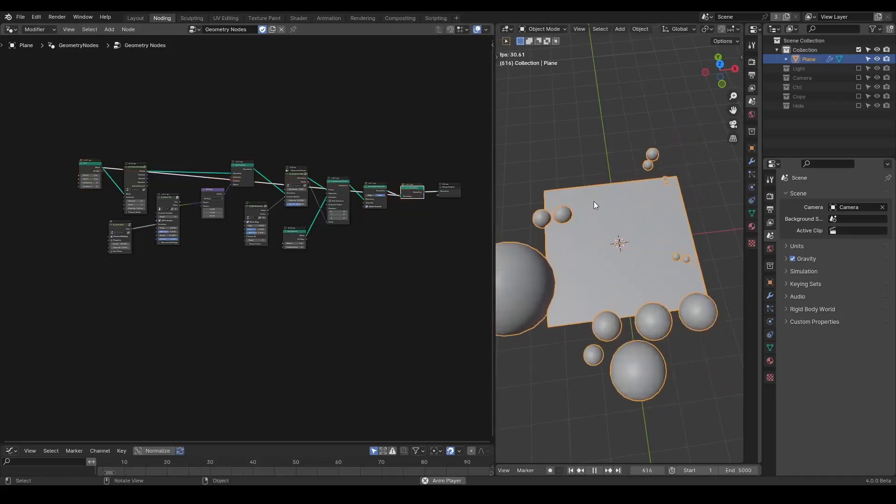
key("space")
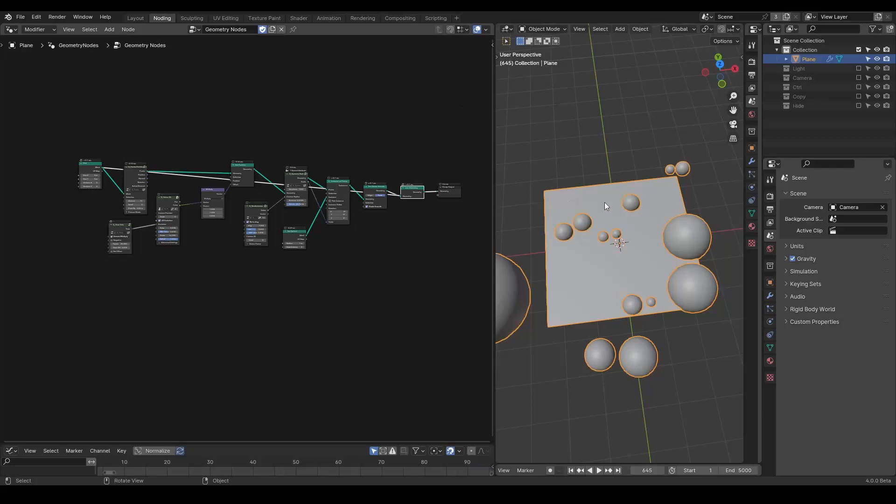
key("space")
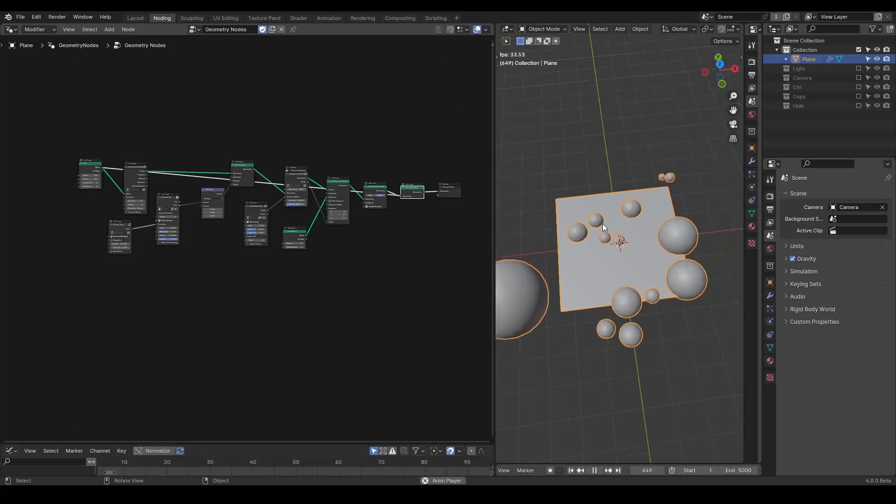
key("space")
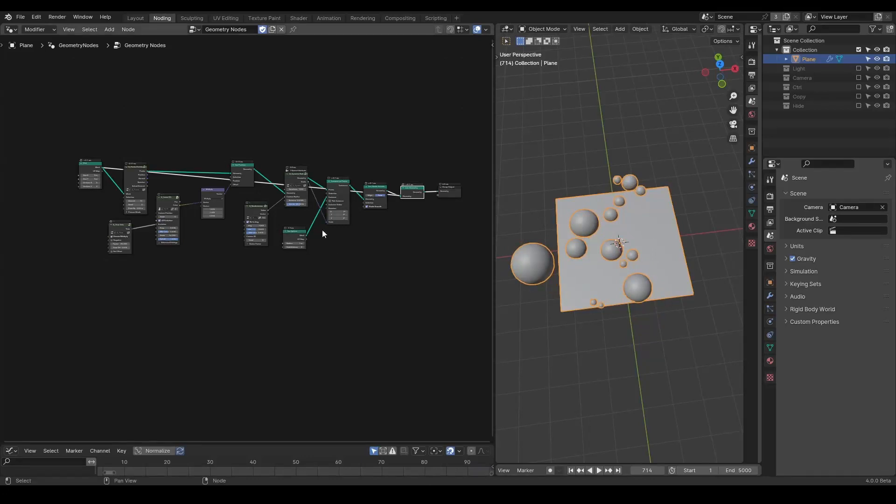
Step: Move the Grid node down below the tree and shift the remaining nodes to the right
middle_click_drag(284, 195, 305, 197)
left_click_drag(117, 170, 92, 336)
right_click_drag(210, 270, 232, 361, "shift")
key("g")
left_click(384, 309)
left_click_drag(99, 335, 43, 326)
right_click(65, 318)
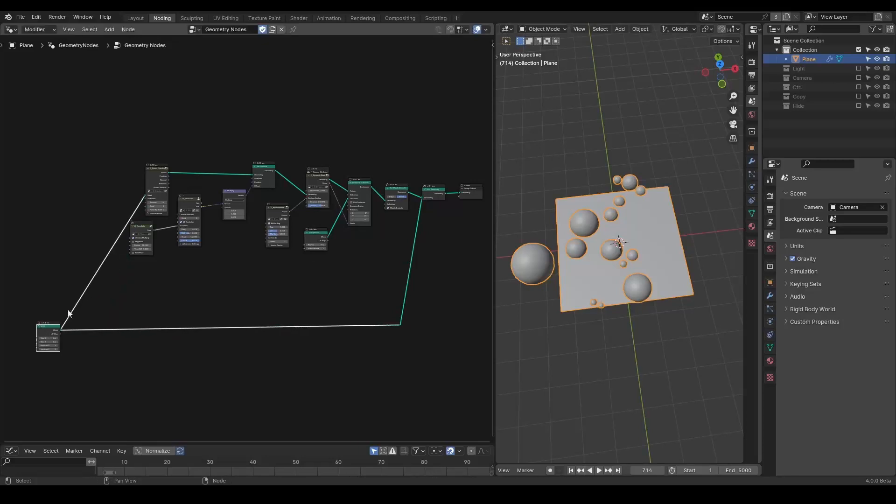
left_click_drag(262, 133, 60, 330)
middle_click_drag(129, 270, 175, 268)
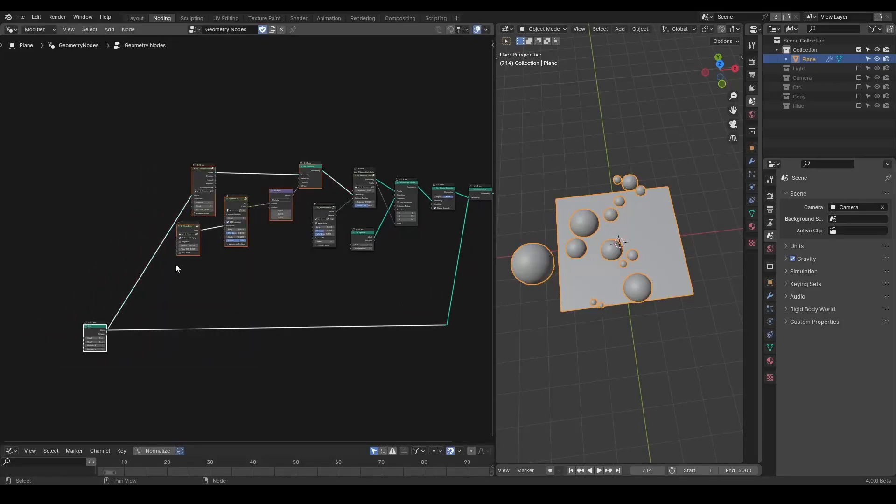
mouse_move(386, 195)
middle_mouse_down()
mouse_move(330, 188)
mouse_move(387, 187)
middle_mouse_up()
key("g")
key("x")
left_click(257, 208)
Step: Space out the nodes to open room between Set Position and the Dynamic Radius Solver
scroll(257, 209, "up", 1)
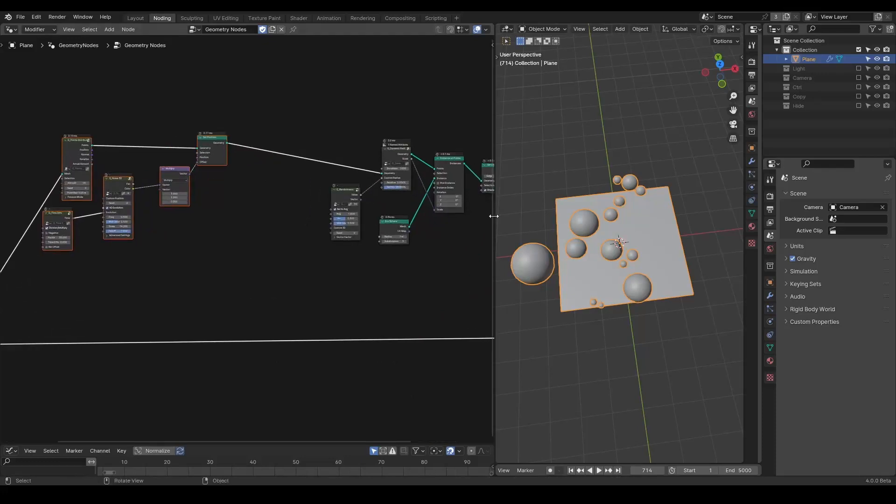
scroll(237, 175, "up", 1)
middle_click_drag(237, 175, 125, 195)
left_click(246, 182)
scroll(329, 197, "up", 1)
left_click_drag(339, 135, 338, 133)
middle_click_drag(206, 183, 310, 182)
scroll(310, 182, "down", 1)
Step: Add a Simulation Zone and route the distributed points through Simulation Input into Set Position
key("shift+a")
type("simu")
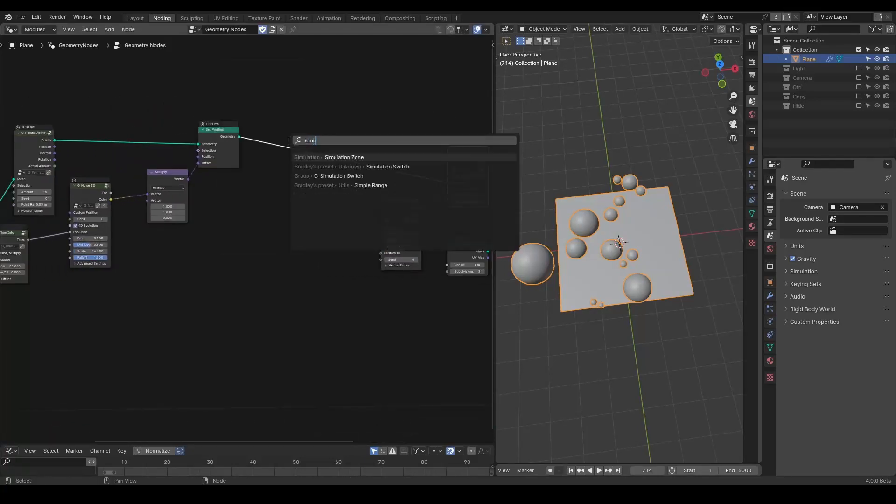
key("Return")
left_click(254, 46)
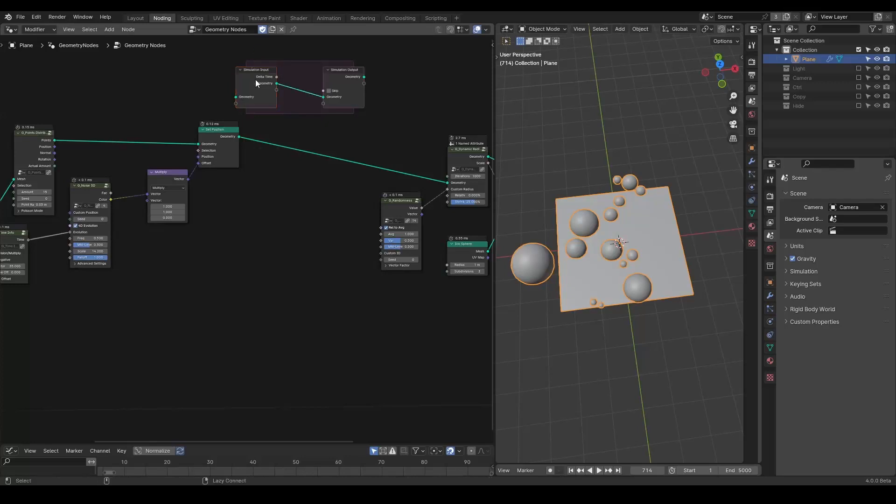
left_click_drag(256, 83, 122, 129)
left_click_drag(342, 81, 332, 150)
middle_click_drag(231, 189, 323, 197)
scroll(322, 192, "up", 1)
middle_click_drag(265, 204, 303, 202)
left_click_drag(290, 174, 277, 191)
middle_click_drag(188, 191, 267, 169)
left_click_drag(209, 133, 111, 119)
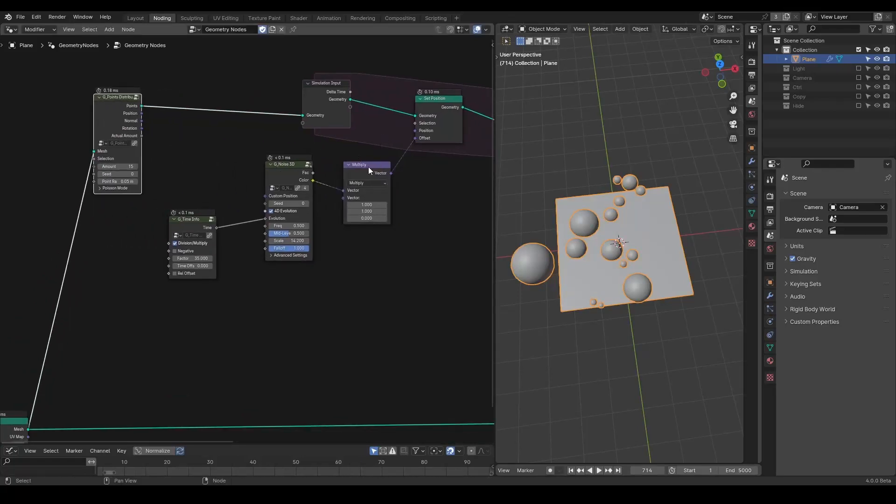
Step: Move the Time Info, Noise and Multiply nodes down, outside the simulation zone
left_click_drag(292, 164, 290, 183)
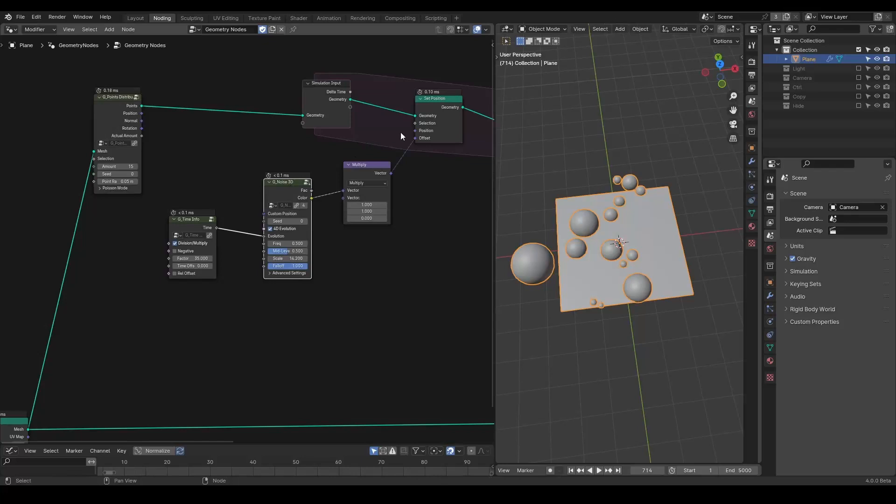
middle_click_drag(392, 136, 333, 136)
left_click_drag(374, 99, 404, 94)
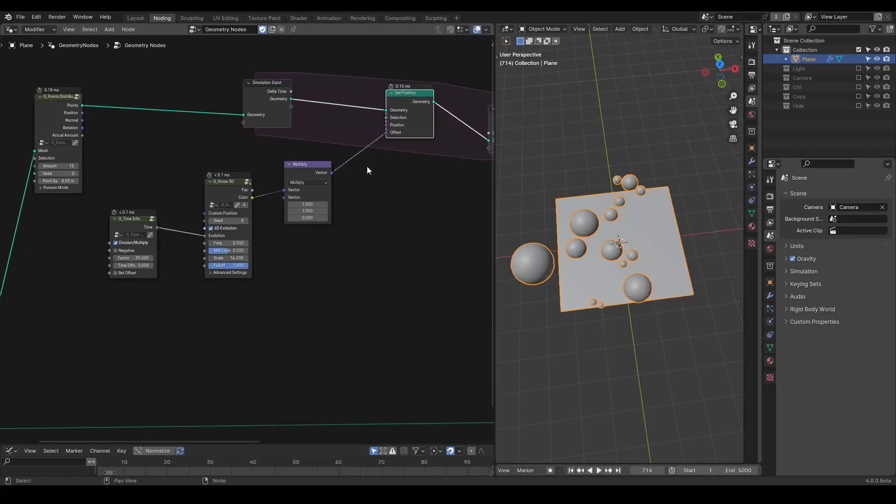
left_click_drag(418, 168, 147, 295)
left_click_drag(135, 226, 81, 259)
middle_click_drag(257, 199, 325, 205)
left_click(289, 169)
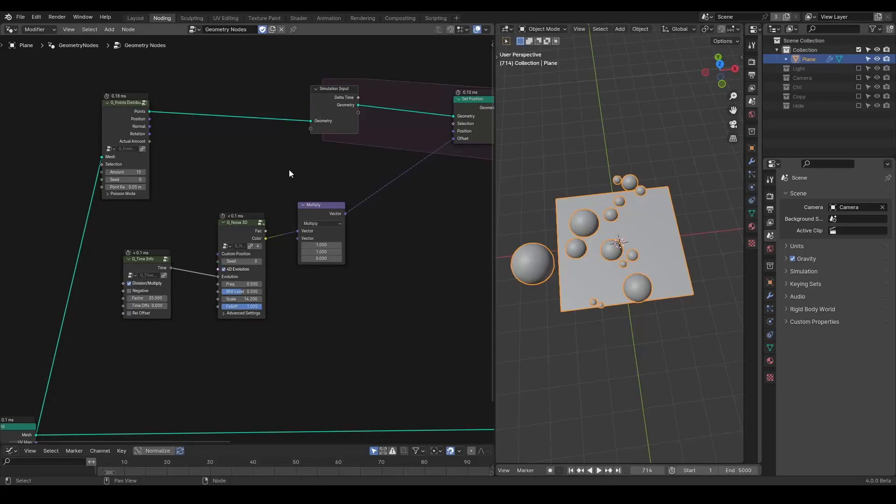
Step: Insert a Store Named Attribute node on the link between the point distribution and Simulation Input
key("shift+a")
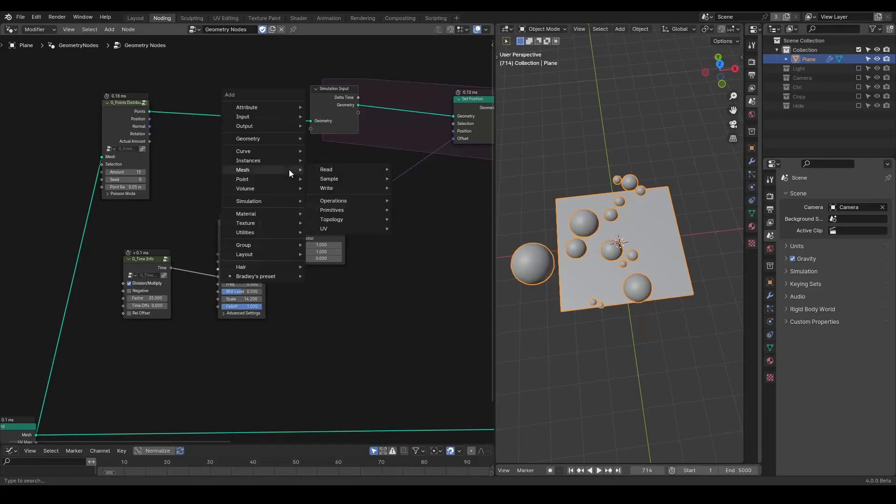
type("store")
key("Return")
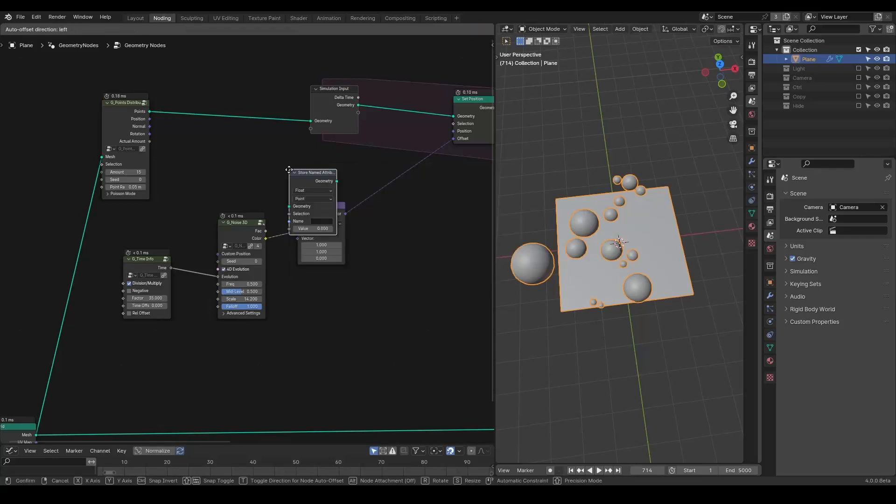
scroll(280, 154, "up", 1)
left_click(268, 131)
Step: Set the Store Named Attribute's data type to Vector and name the attribute V
left_click(263, 101)
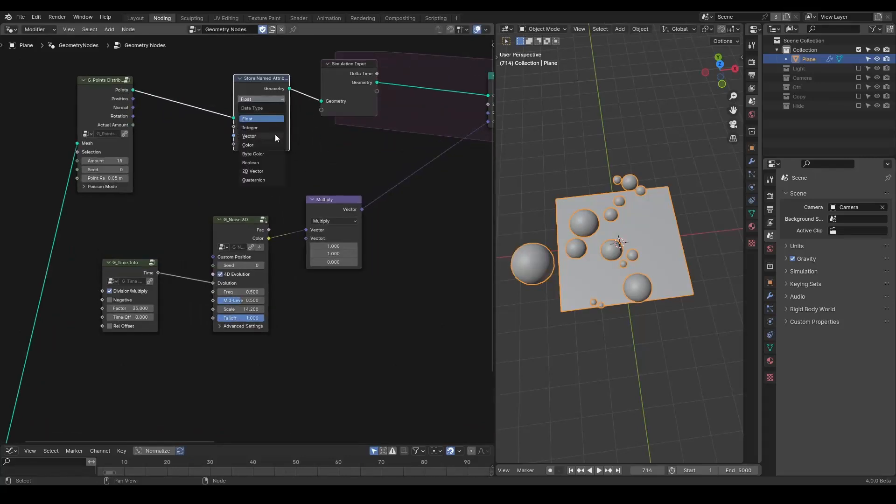
left_click(276, 136)
left_click(264, 136)
type("V")
key("Return")
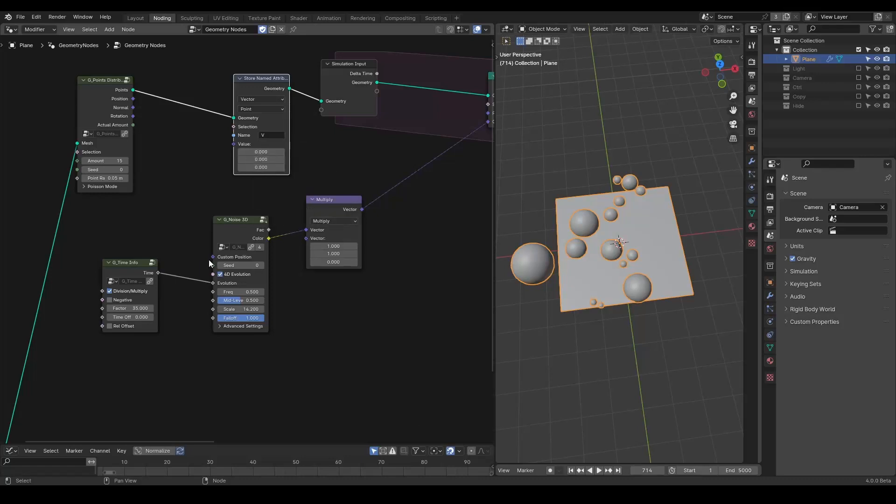
Step: Connect the Multiply vector output into the Store Named Attribute's Value and tidy the nearby noise nodes
left_click_drag(235, 234, 234, 144)
middle_click_drag(221, 197, 276, 194)
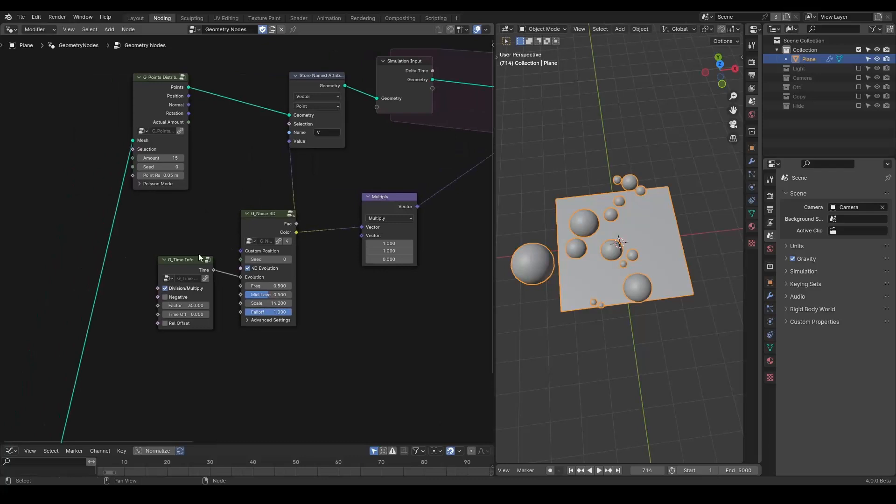
left_click_drag(184, 265, 161, 313)
left_click_drag(240, 259, 220, 248)
left_click_drag(260, 223, 239, 218)
left_click_drag(167, 317, 155, 268)
middle_click_drag(283, 244, 213, 237)
left_click_drag(321, 199, 265, 193)
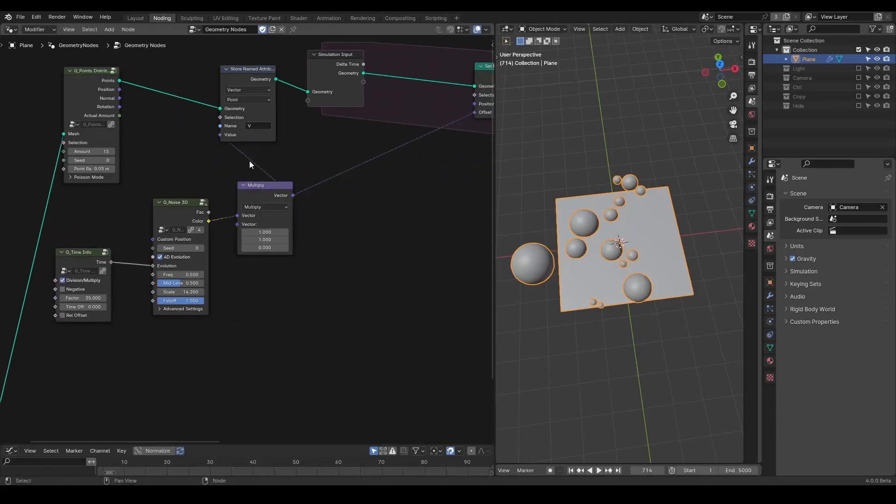
Step: Disconnect the Multiply output from Set Position's Offset
middle_click_drag(422, 191, 276, 219)
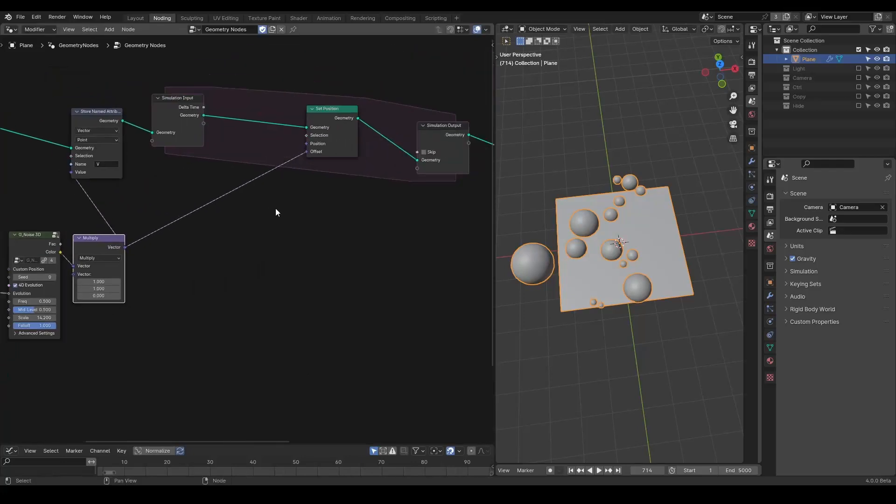
middle_click_drag(207, 276, 302, 212)
left_click_drag(301, 199, 14, 306)
left_click_drag(222, 213, 109, 207)
Step: Add a Named Attribute node inside the simulation zone reading the attribute V
left_click(276, 146)
key("shift+a")
type("named")
key("Down")
key("Down")
key("Return")
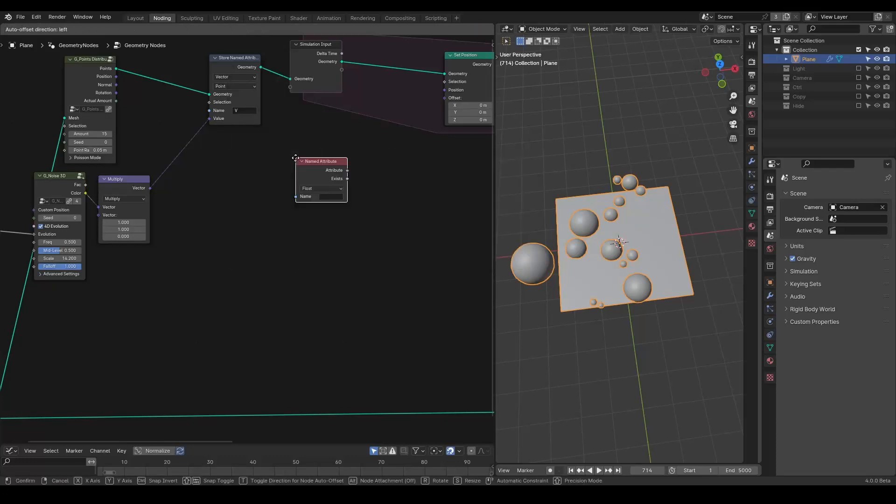
left_click(265, 155)
left_click(299, 190)
type("V")
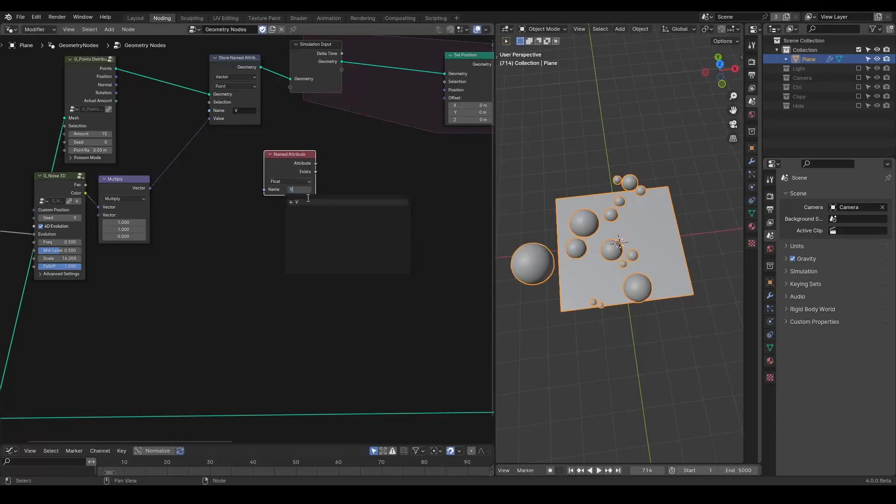
left_click(310, 203)
scroll(258, 208, "up", 2)
middle_click_drag(325, 188, 242, 223)
Step: Set the Named Attribute's data type to Vector and connect its Attribute to Set Position's Offset
left_click(194, 212)
left_click(194, 215)
left_click(192, 254)
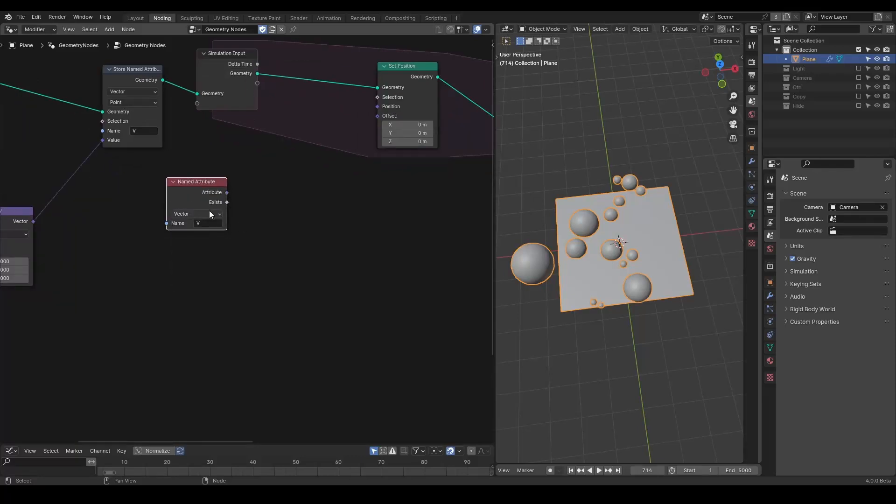
left_click_drag(227, 193, 379, 116)
Step: Play the animation from the start to preview the spheres' motion
key("shift+Left")
key("space")
middle_click_drag(594, 217, 629, 249)
key("shift+Left")
key("shift+Left")
key("space")
key("shift+Left")
key("space")
key("space")
key("shift+Left")
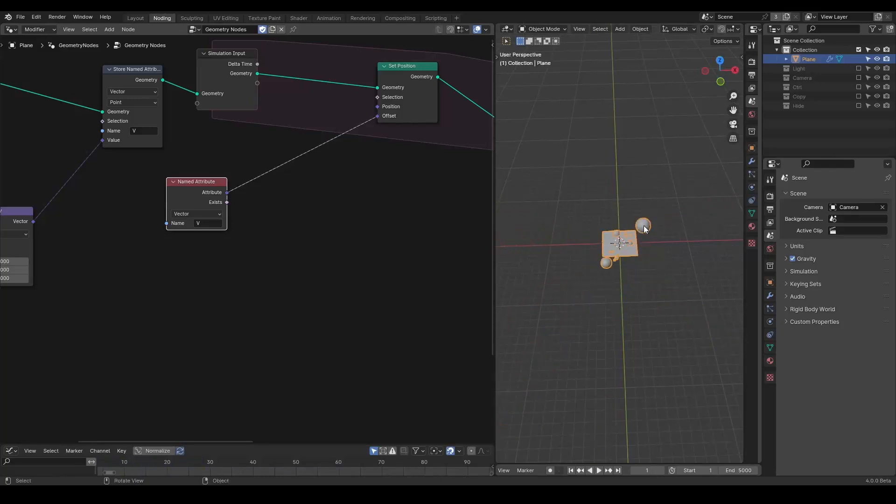
key("space")
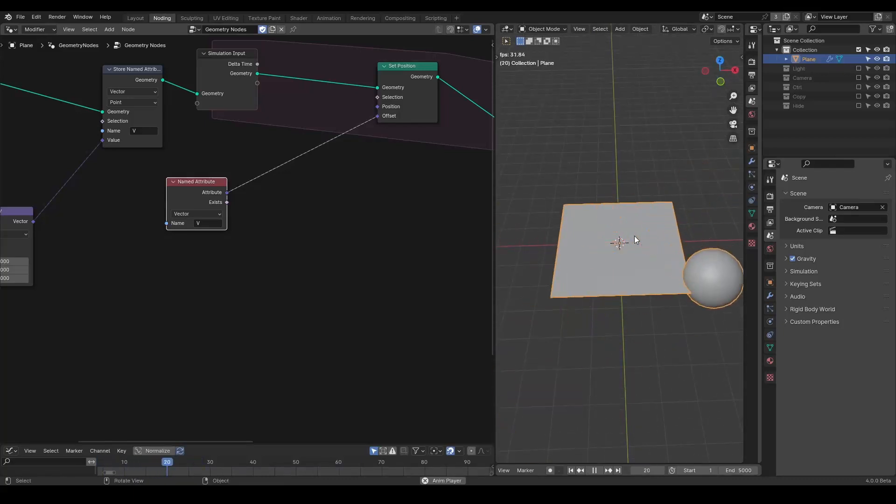
key("space")
key("shift+Left")
middle_click_drag(283, 172, 244, 225)
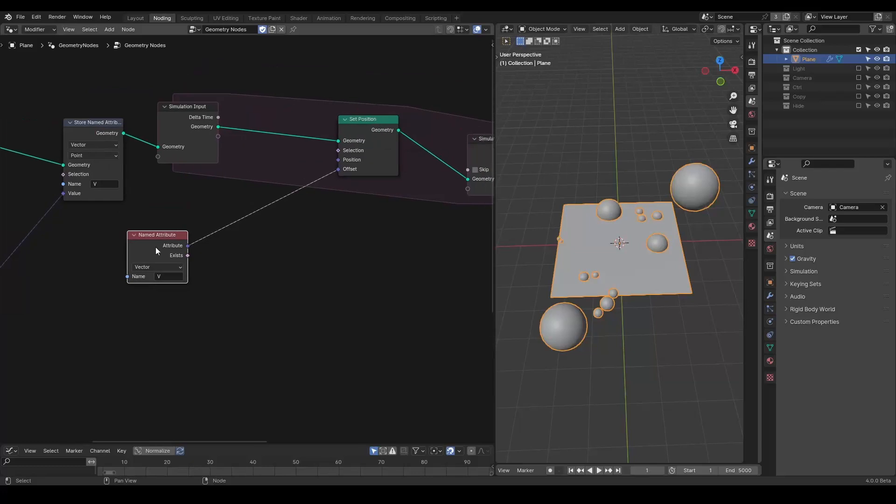
Step: Inspect the Randomness and Dynamic Radius Solver nodes and replay the animation from the start
left_click_drag(156, 247, 204, 232)
middle_click_drag(313, 275, 138, 225)
scroll(243, 240, "down", 4)
middle_click_drag(293, 254, 329, 240)
scroll(322, 239, "up", 2)
left_click_drag(422, 214, 382, 214, "shift")
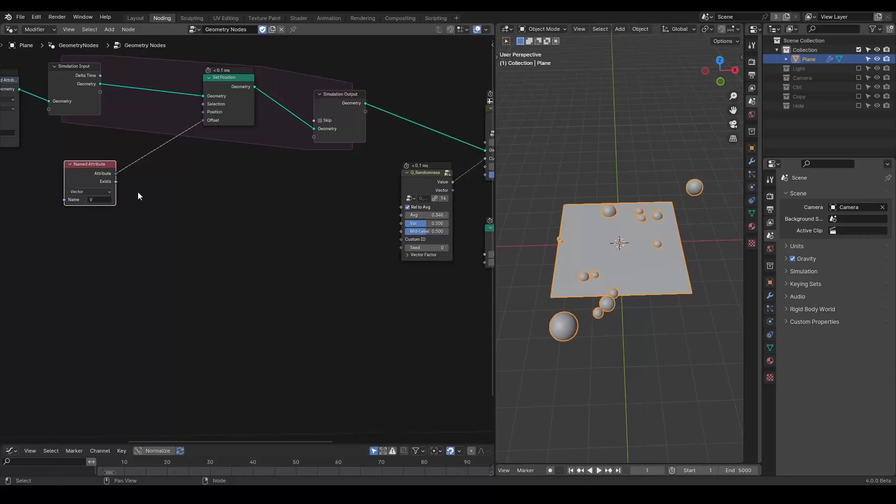
middle_click_drag(185, 180, 120, 169)
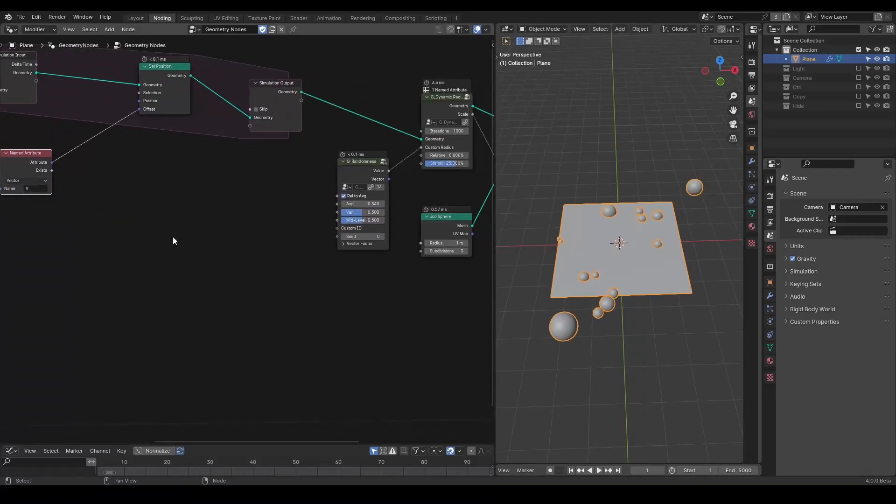
middle_click_drag(173, 240, 342, 260)
key("space")
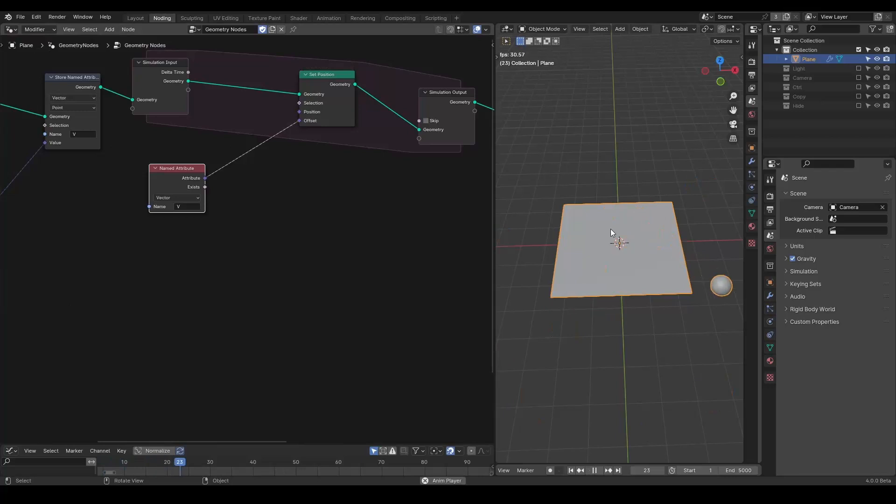
key("space")
key("shift+Left")
Step: Add a Scale node after Multiply and feed its output into the Store Named Attribute's Value
middle_click_drag(161, 235, 405, 205)
middle_click_drag(290, 215, 341, 216)
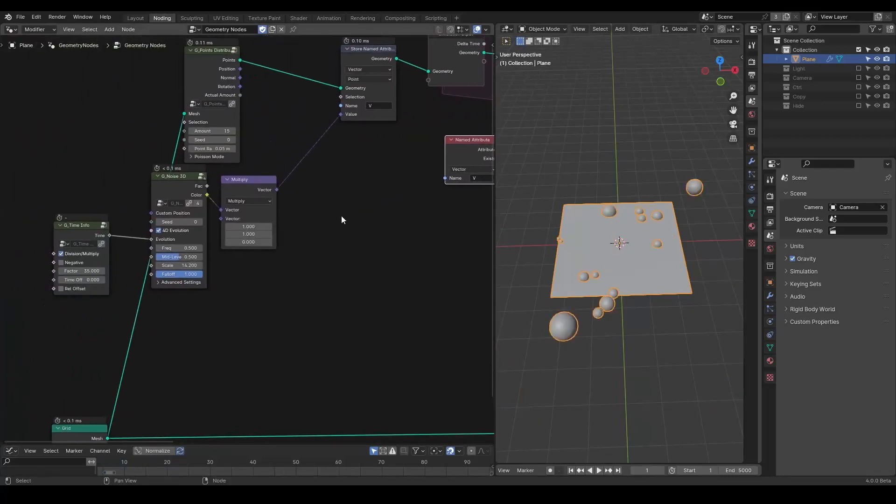
left_click_drag(176, 174, 156, 194)
middle_click_drag(263, 160, 232, 250)
left_click_drag(246, 283, 316, 285)
type("scale")
key("Return")
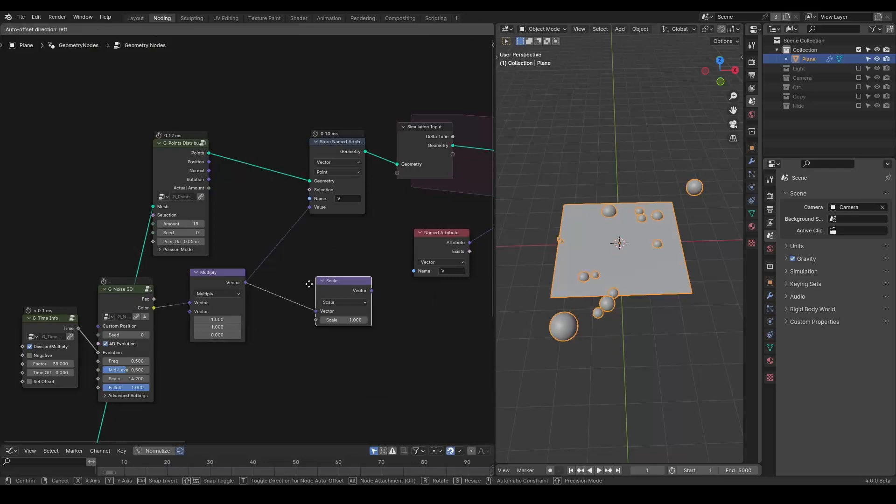
left_click(290, 250)
middle_click_drag(290, 251, 321, 215)
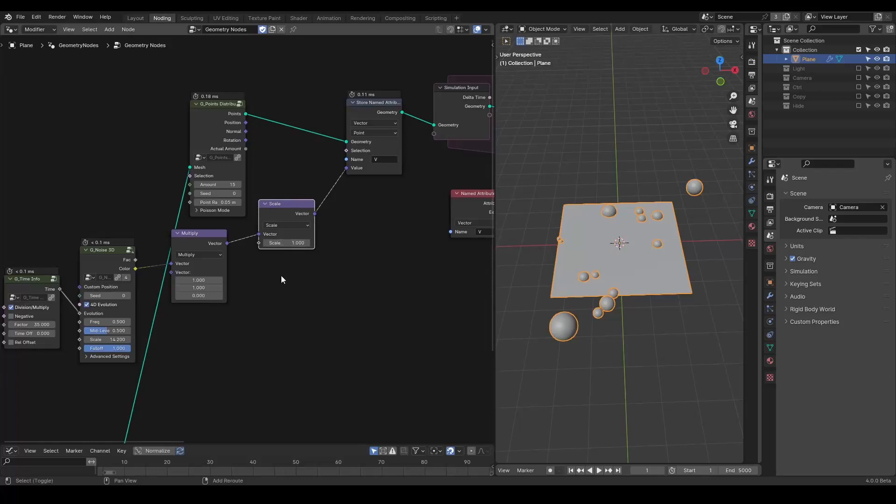
Step: Add a G_Value Precision node and connect its Value to the Scale node's Scale input
key("shift+a")
type("value pre")
key("Down")
key("Return")
left_click(178, 312)
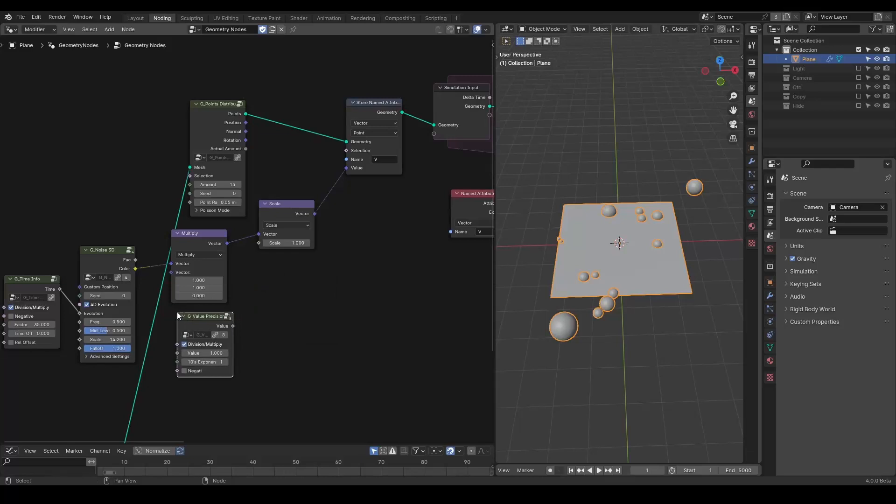
left_click_drag(232, 325, 258, 243)
middle_click_drag(338, 262, 266, 255)
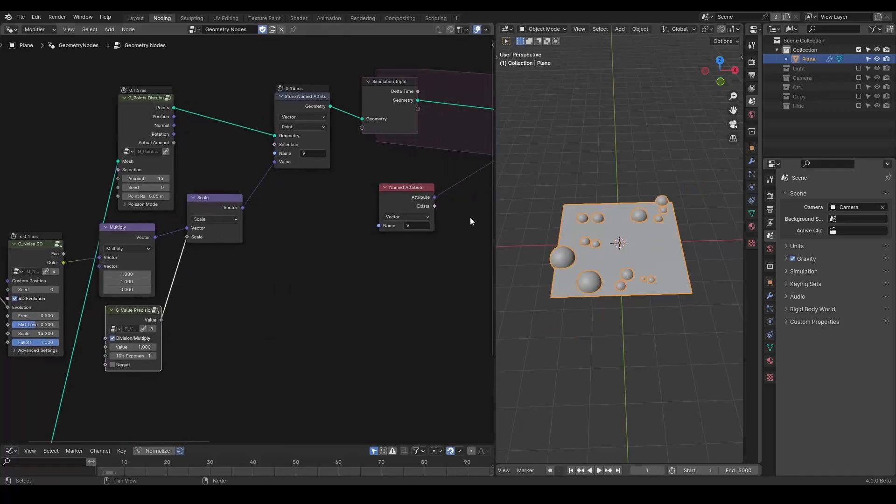
Step: Play the animation to preview the scaled motion, then return to the first frame
key("space")
scroll(615, 247, "down", 3)
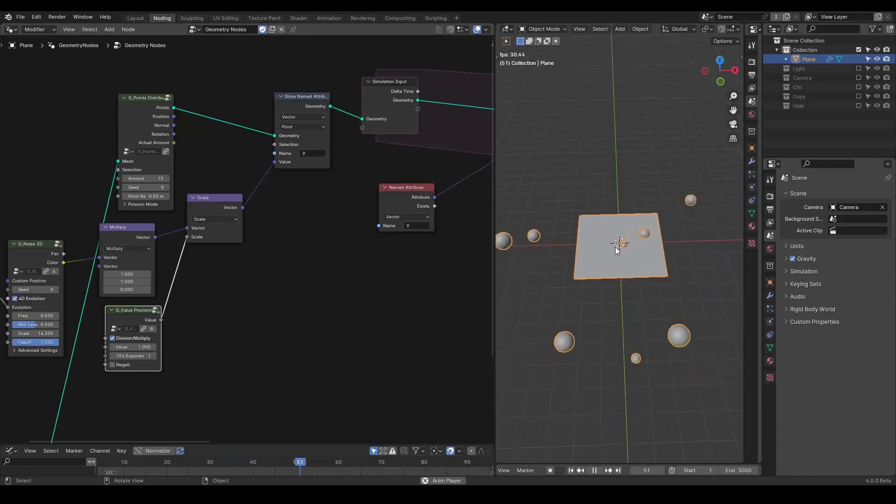
key("shift+Left")
key("Escape")
middle_click_drag(357, 259, 180, 269)
scroll(240, 186, "up", 1)
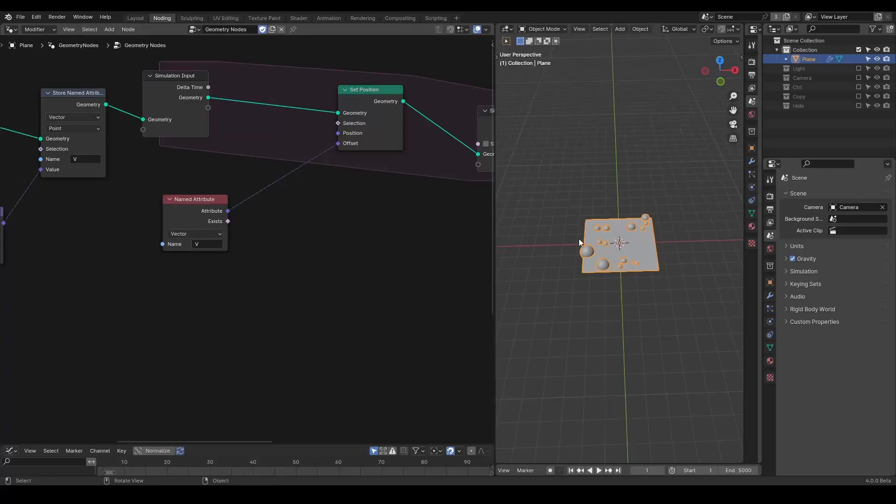
Step: Add a Raycast node below Set Position
middle_click_drag(317, 248, 331, 248)
key("shift+a")
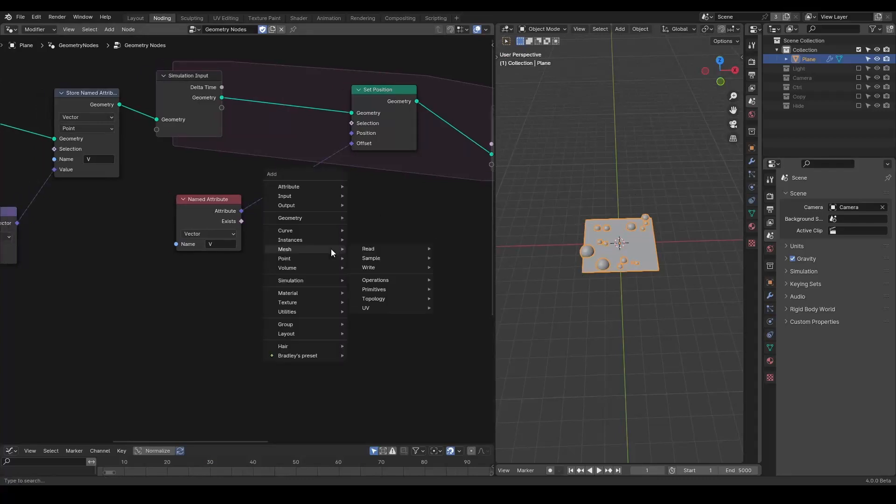
type("raycast")
key("Return")
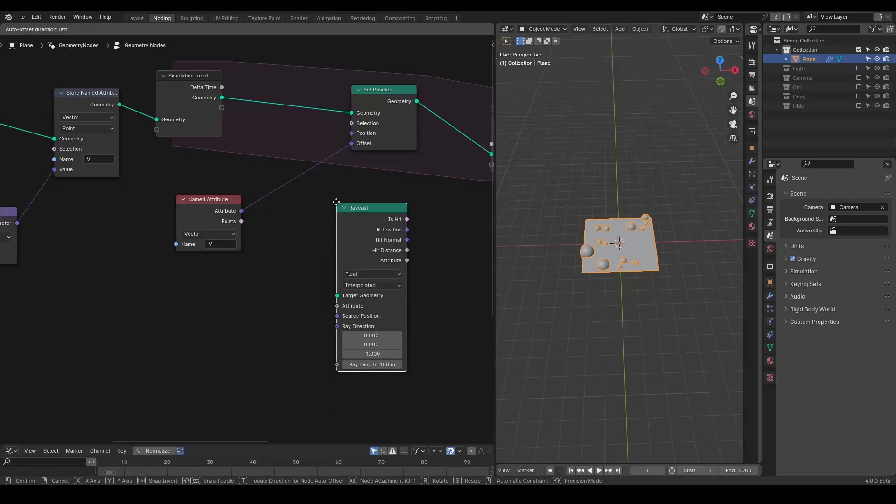
left_click(301, 216)
Step: Add a Cube node and set its size to 5 m on all three axes
middle_click_drag(173, 135, 214, 93)
key("shift+a")
type("cube")
key("Down")
key("Return")
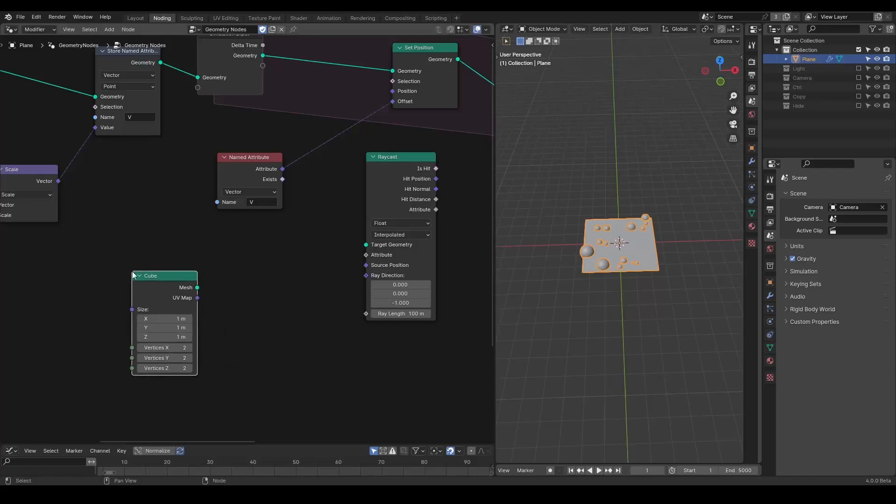
middle_click_drag(132, 272, 252, 156)
scroll(231, 210, "down", 3)
middle_click_drag(204, 211, 299, 159)
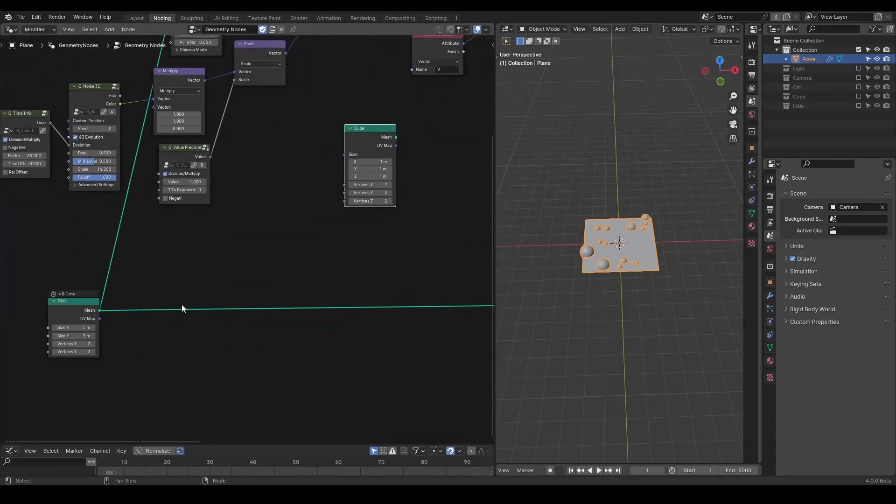
left_click_drag(369, 162, 370, 176)
type("5")
key("Return")
Step: Connect the Cube's Mesh to the Raycast's Target Geometry
middle_click_drag(431, 168, 300, 226)
scroll(280, 190, "up", 2)
left_click_drag(278, 187, 432, 156)
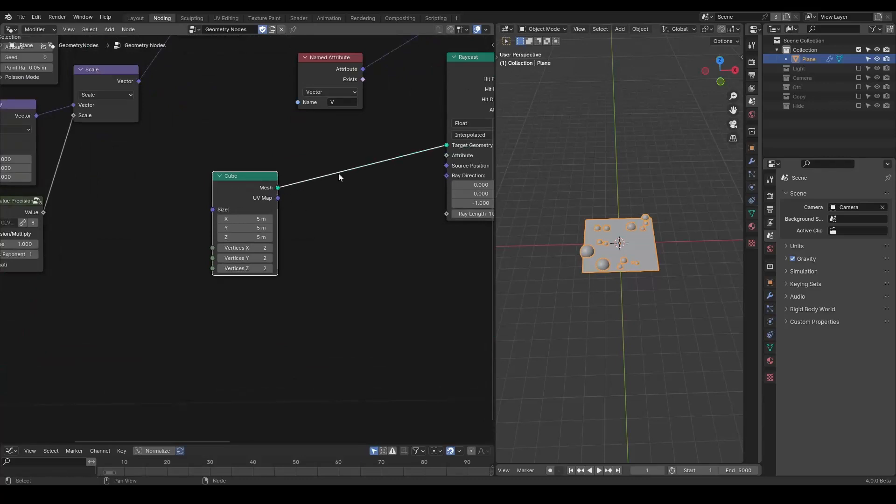
middle_click_drag(431, 156, 373, 211)
Step: Rearrange the Cube, Randomness and Raycast nodes beneath the simulation zone
left_click_drag(168, 255, 150, 282)
middle_click_drag(201, 245, 393, 248)
scroll(394, 219, "down", 1)
scroll(393, 218, "down", 5)
middle_click_drag(368, 200, 430, 188)
scroll(429, 188, "down", 2)
left_click_drag(387, 174, 188, 260)
middle_click_drag(229, 204, 268, 204)
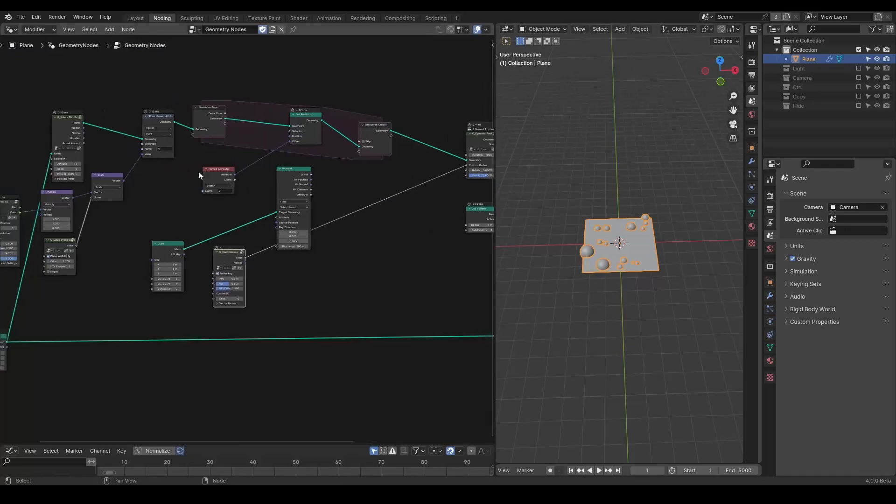
left_click_drag(395, 76, 177, 189)
key("g")
left_click(228, 174)
Step: Add a second Store Named Attribute node below the first one
middle_click_drag(203, 175, 276, 165)
scroll(598, 259, "up", 2)
key("shift+a")
type("store na")
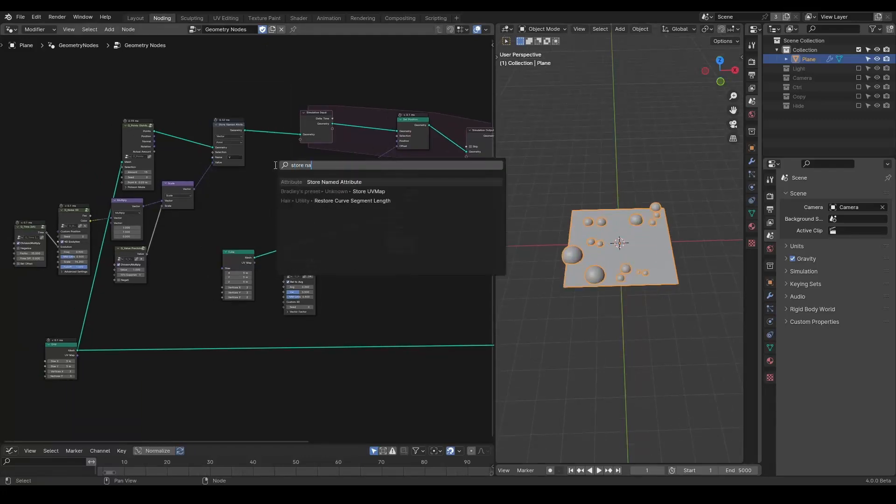
key("Return")
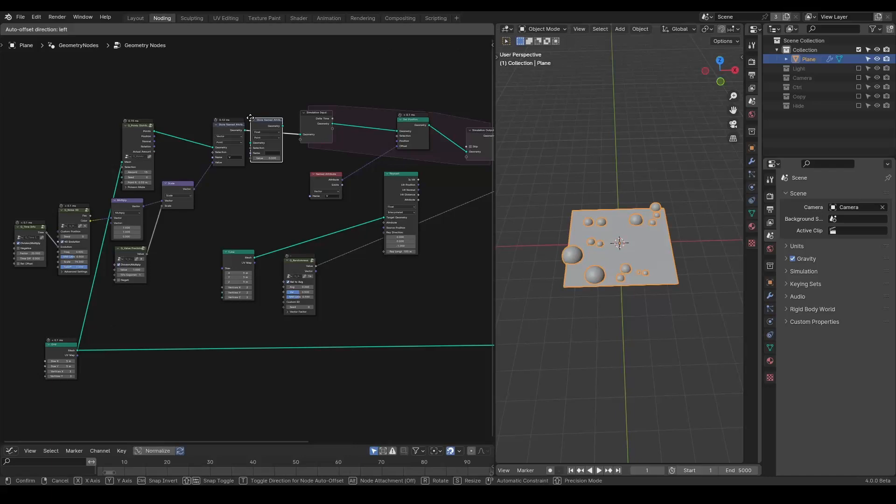
left_click_drag(250, 117, 263, 171)
middle_click_drag(262, 170, 155, 161)
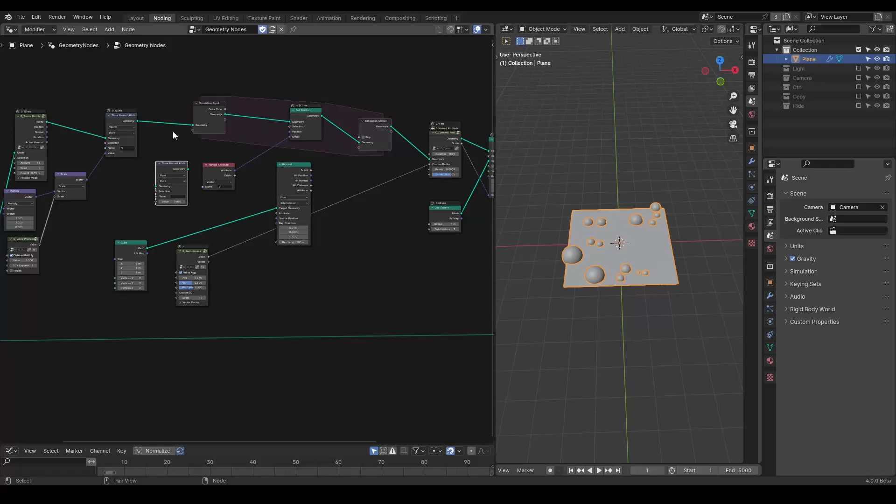
Step: Insert the second Store Named Attribute between the first one and Simulation Input
left_click_drag(127, 124, 116, 122)
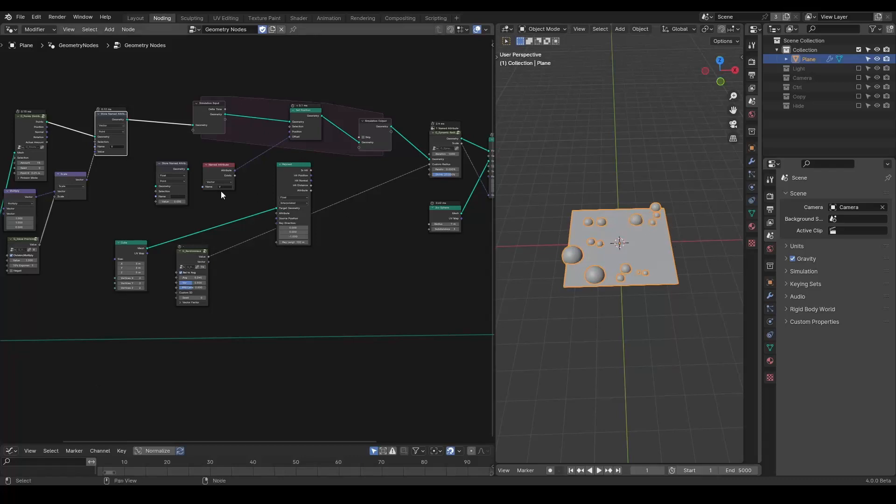
scroll(305, 199, "up", 3)
scroll(273, 201, "up", 2)
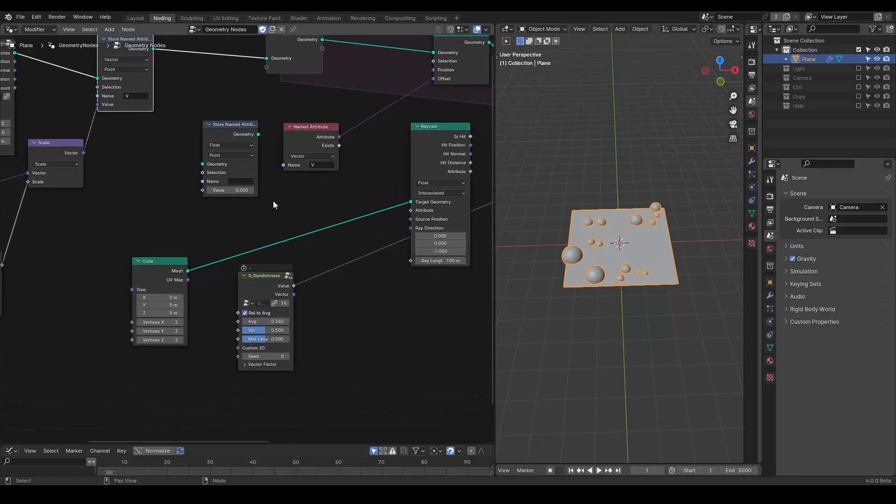
middle_click_drag(274, 200, 337, 273)
left_click_drag(304, 209, 270, 106)
Step: Feed the Randomness value into the second Store Named Attribute and name its attribute R
left_click_drag(321, 355, 242, 171)
left_click(282, 162)
type("R")
key("Return")
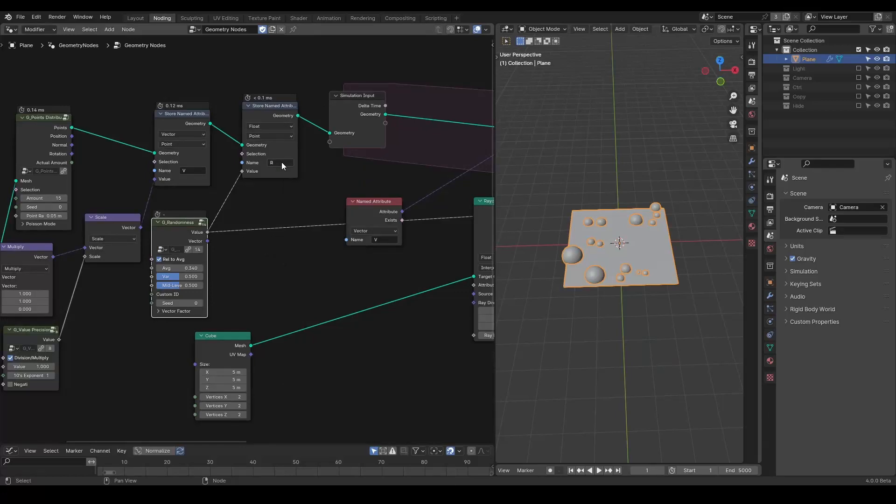
middle_click_drag(308, 234, 79, 192)
scroll(122, 203, "down", 7)
scroll(193, 214, "up", 2)
mouse_move(193, 213)
middle_mouse_down()
mouse_move(174, 208)
mouse_move(239, 210)
mouse_move(197, 206)
middle_mouse_up()
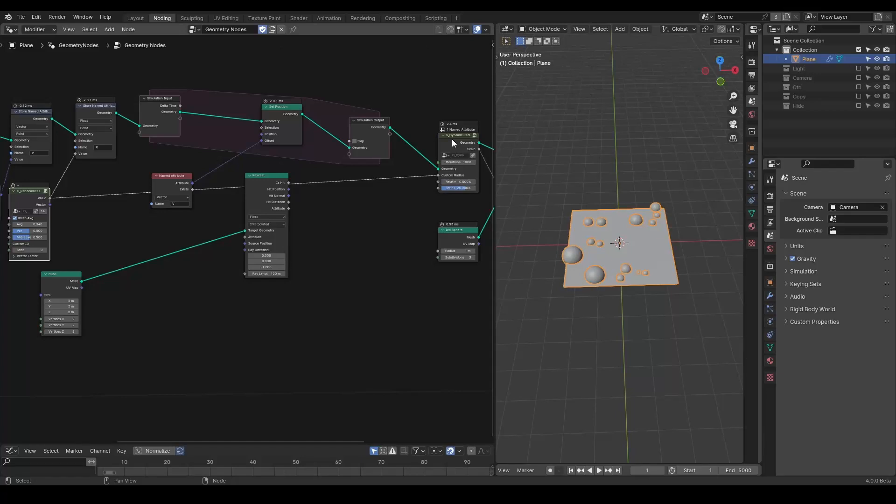
middle_click_drag(176, 190, 304, 190)
scroll(304, 191, "up", 2)
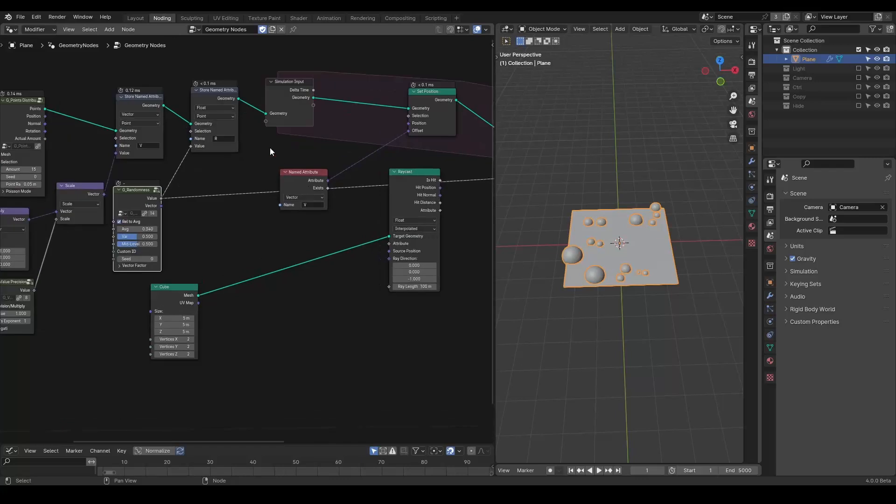
key("shift+a")
type("set")
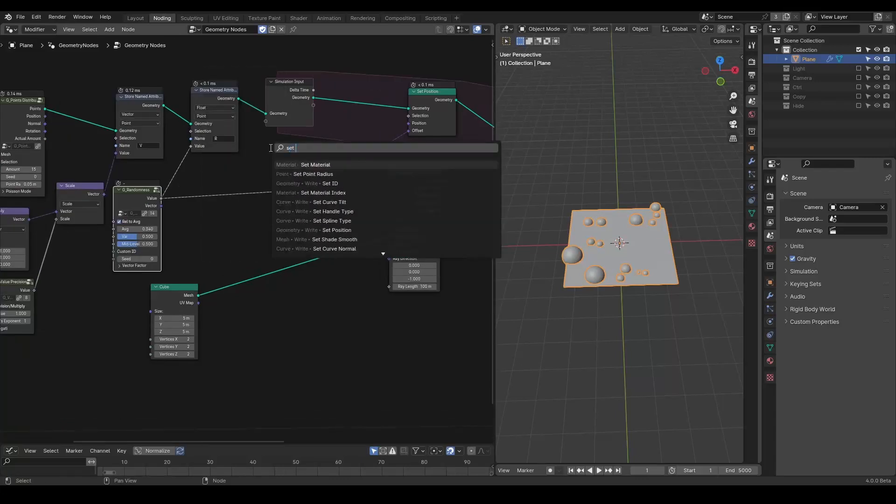
type(" point ra")
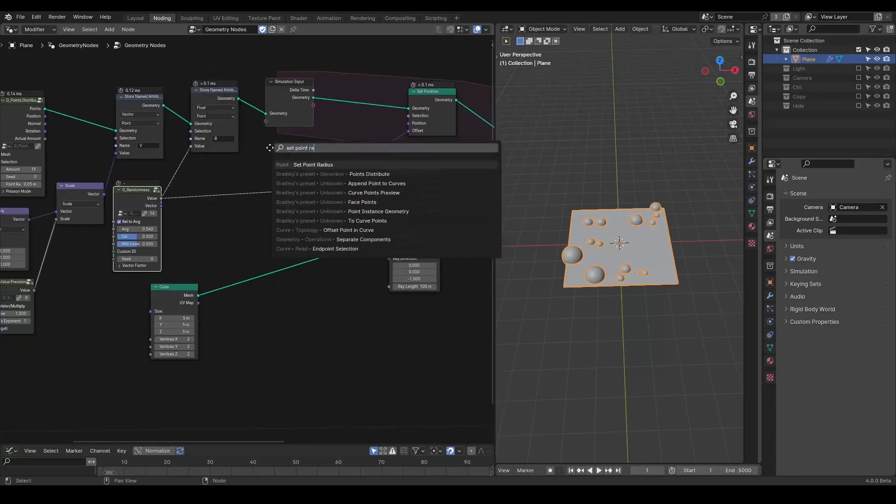
key("Return")
left_click(268, 93)
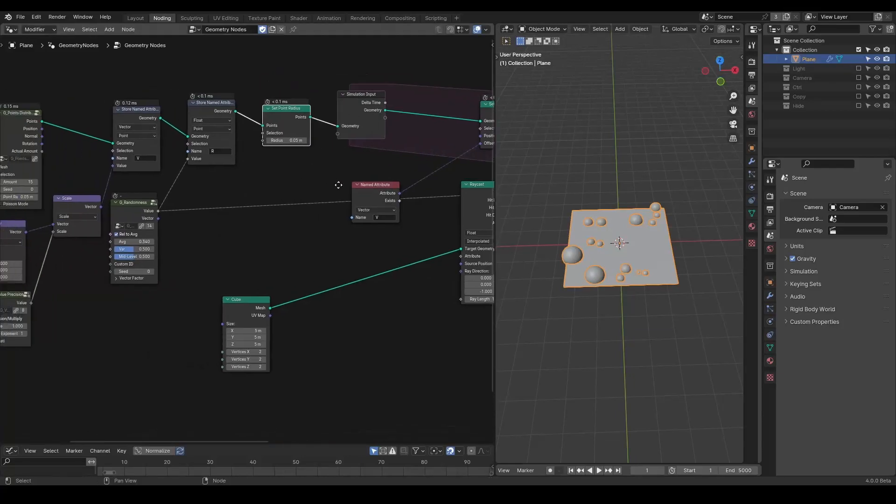
middle_click_drag(294, 185, 279, 184)
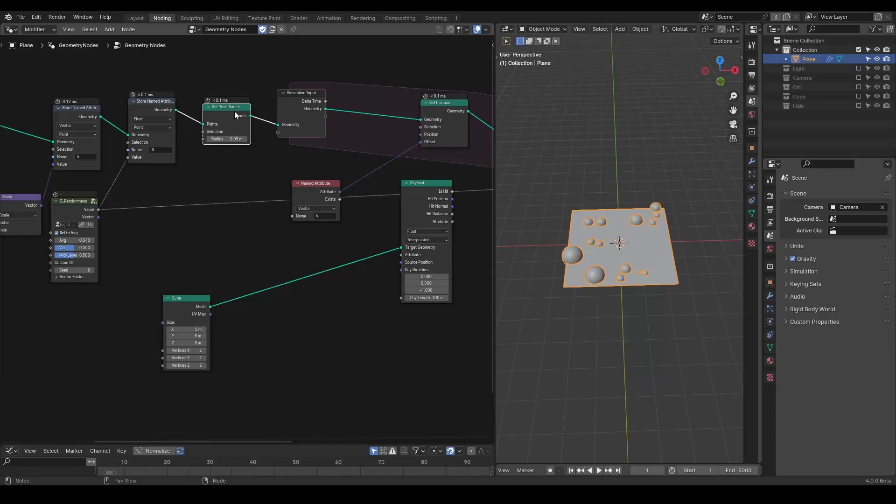
key("ctrl")
key("ctrl+x")
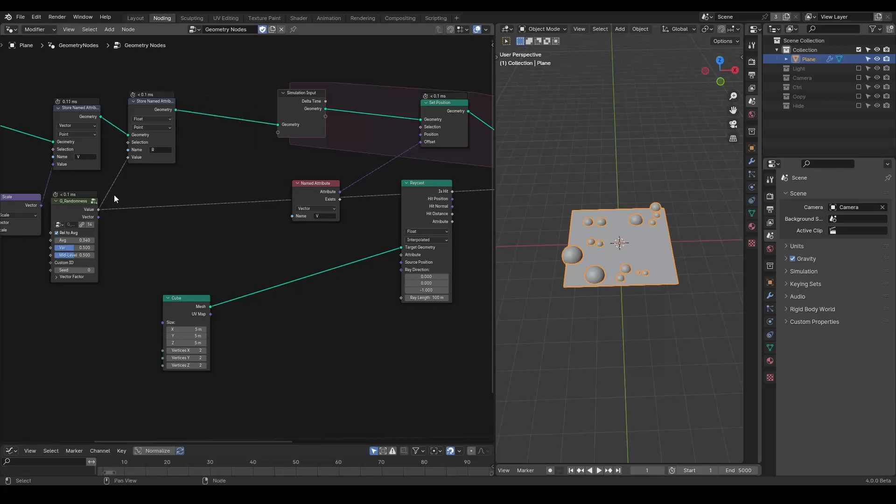
Step: Move the V Named Attribute node and connect its Attribute output to the Raycast's Ray Direction
middle_click_drag(316, 248, 286, 244)
scroll(285, 233, "up", 1)
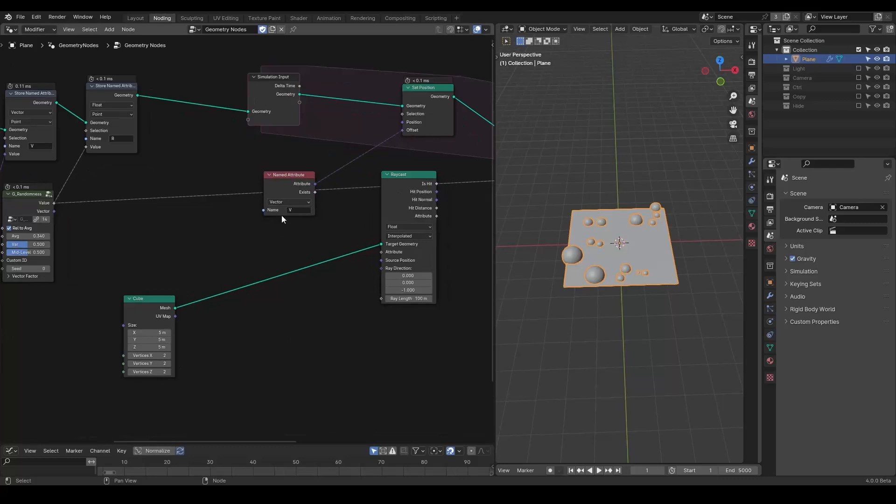
left_click_drag(291, 183, 311, 139)
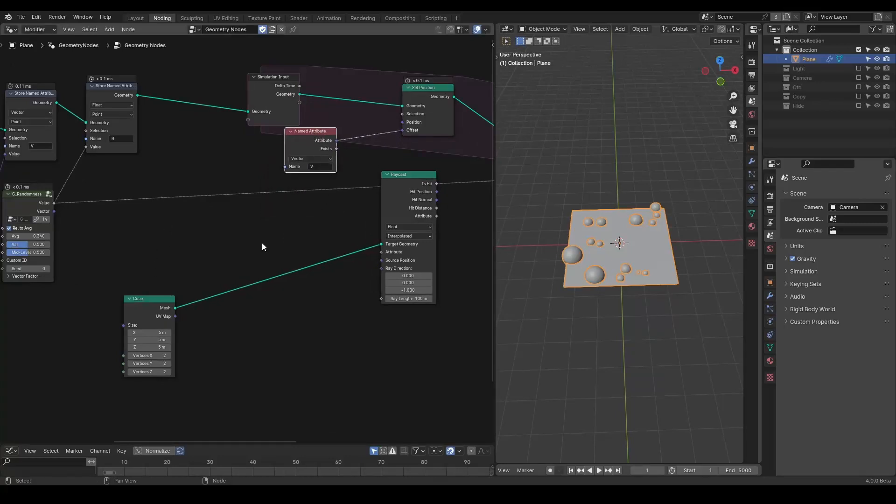
middle_click_drag(260, 244, 222, 240)
left_click_drag(363, 180, 370, 185)
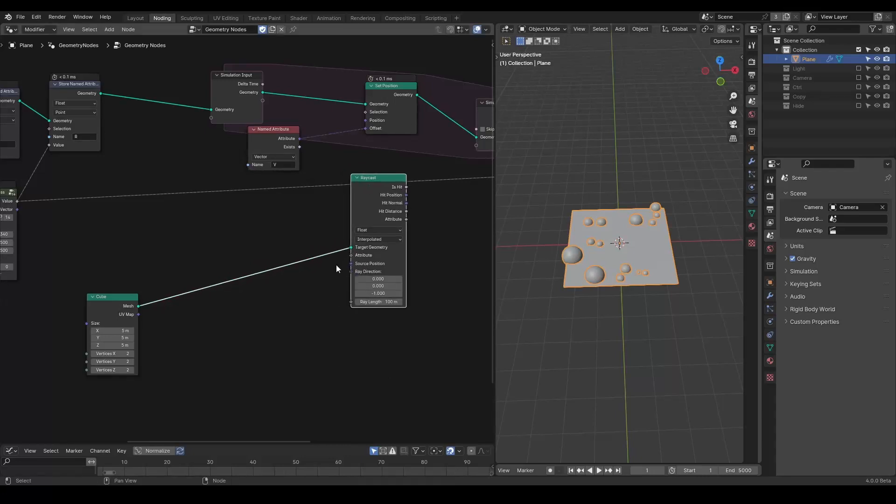
left_click_drag(274, 129, 354, 271)
middle_click_drag(292, 280, 326, 286)
Step: Duplicate the Named Attribute node, set its name to R, and connect it to the Raycast's Ray Length
left_click_drag(383, 283, 284, 302)
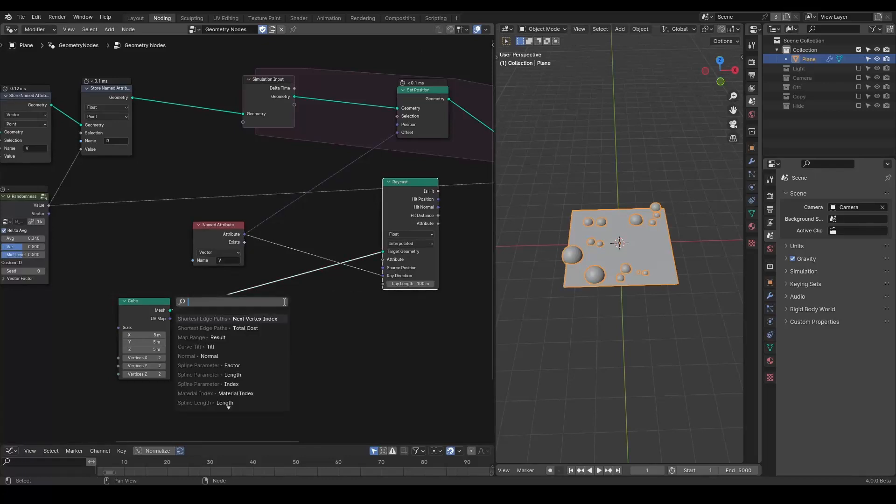
left_click(220, 233)
key("shift+d")
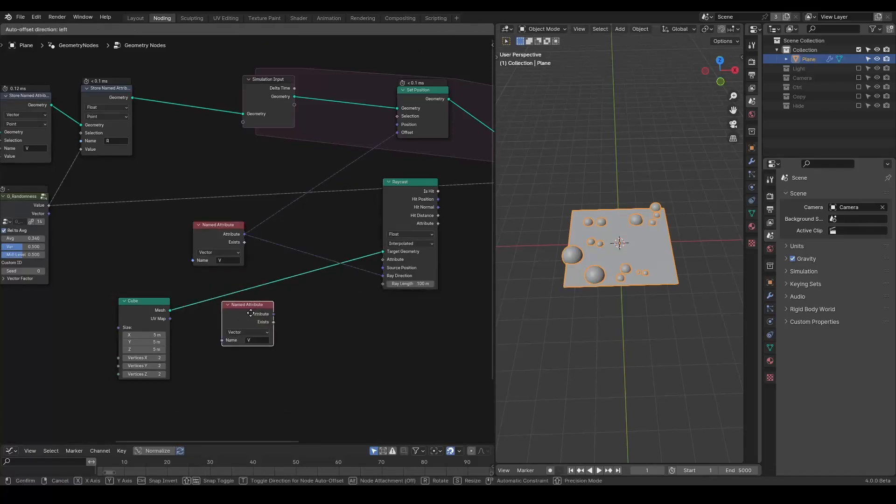
left_click(264, 315)
left_click(270, 342)
type("R")
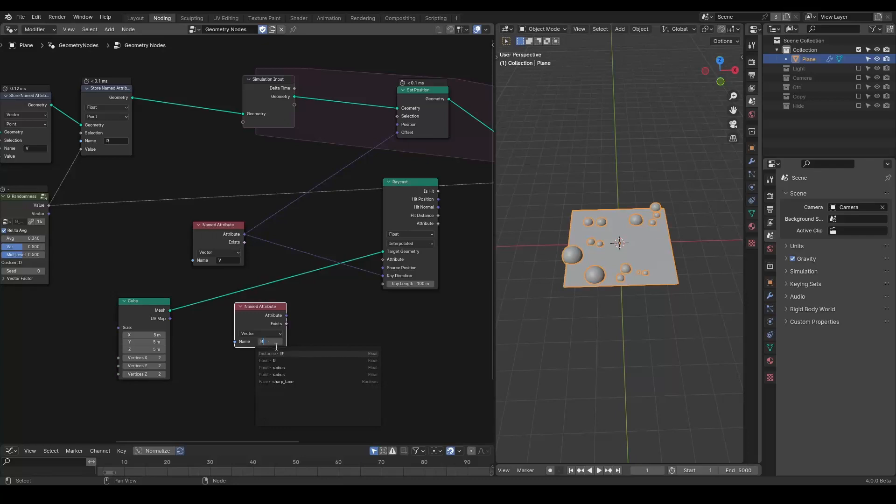
left_click(294, 353)
left_click_drag(286, 316, 382, 284)
middle_click_drag(382, 283, 273, 285)
left_click_drag(303, 195, 230, 211)
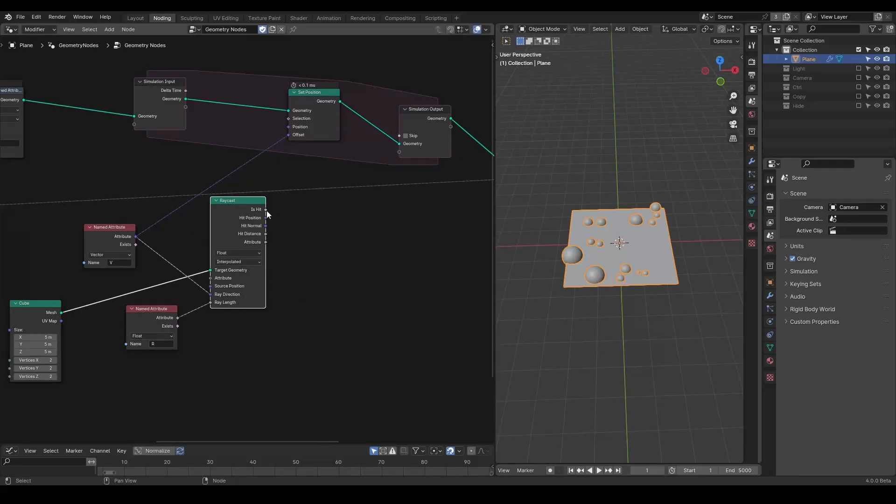
Step: Add a Reflect node and connect the Raycast's Hit Normal into it
left_click(131, 245)
key("shift+a")
type("refle")
key("Return")
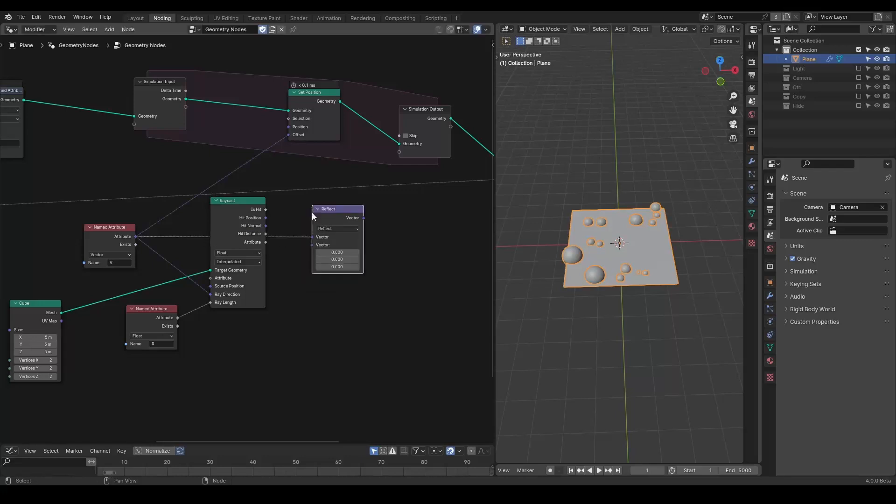
left_click_drag(265, 225, 311, 245)
Step: Add a Switch node and set its type to Vector
left_click(259, 211)
key("shift+a")
type("switc")
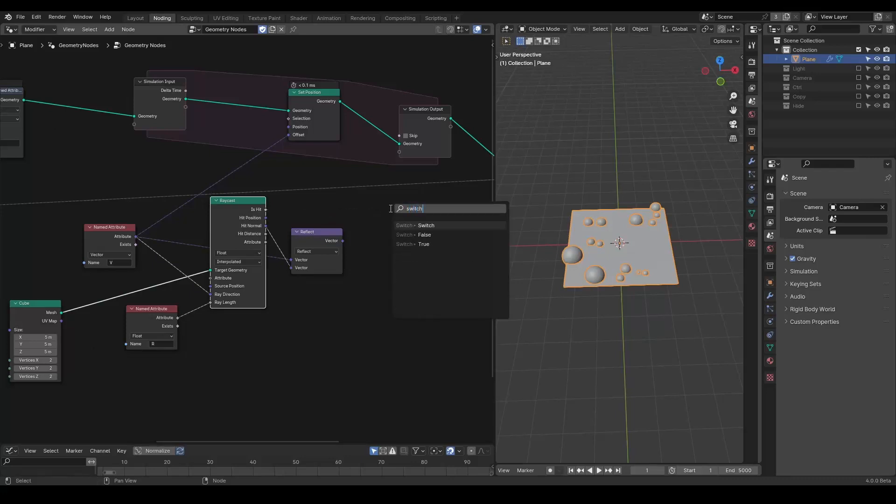
type("h")
key("Return")
left_click(390, 208)
left_click(404, 225)
key("v")
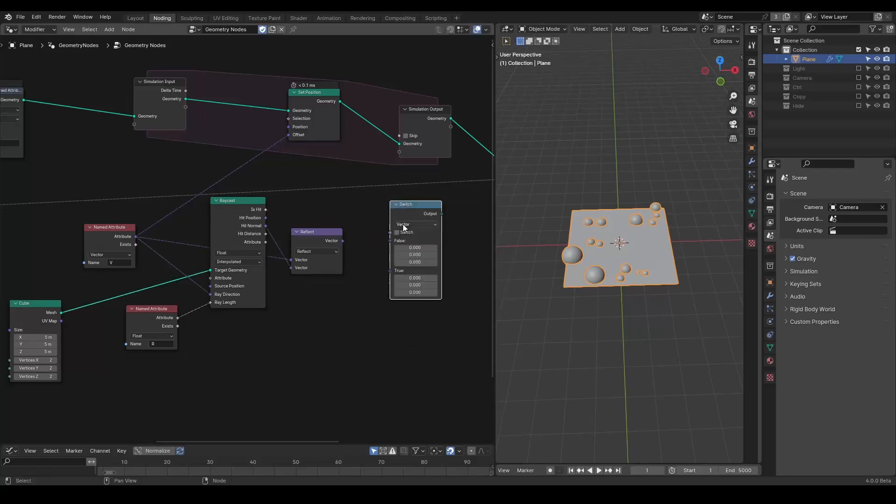
Step: Wire the Switch: Is Hit into Switch, the V attribute into False, and the Reflect result into True
left_click_drag(266, 209, 391, 270)
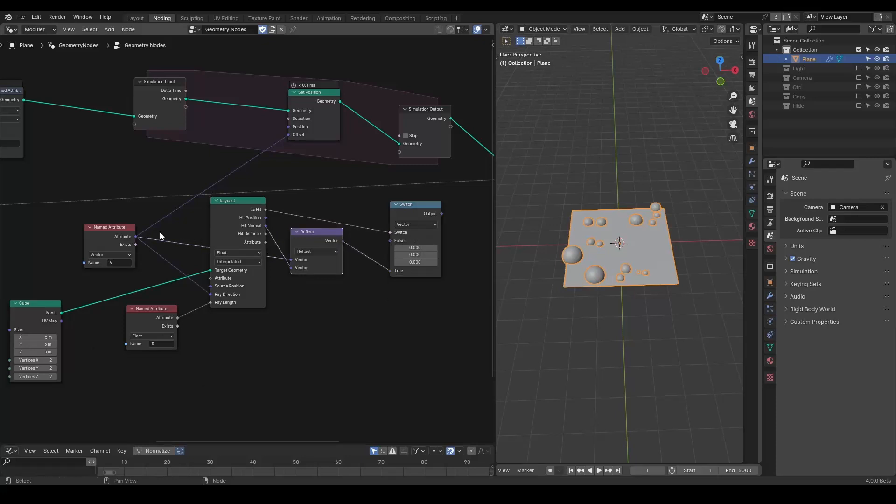
left_click_drag(136, 236, 390, 240)
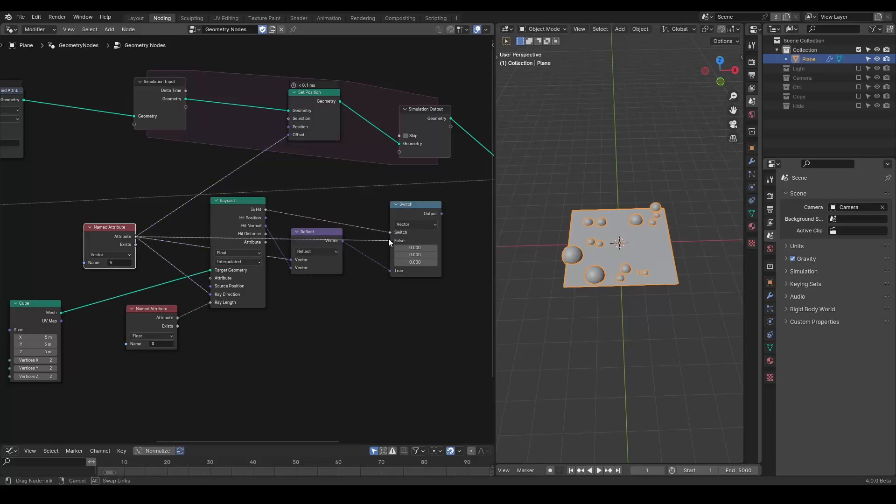
left_click_drag(304, 239, 316, 265)
middle_click_drag(333, 235, 276, 235)
left_click_drag(175, 214, 183, 226)
Step: Move the raycast nodes together and plug the Switch output into Set Position's Offset
middle_click_drag(310, 191, 196, 192)
scroll(178, 204, "down", 6)
left_click_drag(425, 91, 150, 379)
key("g")
key("x")
left_click(266, 234)
left_click(174, 253)
middle_click_drag(175, 253, 270, 255)
scroll(270, 256, "up", 4)
left_click_drag(127, 125, 239, 125)
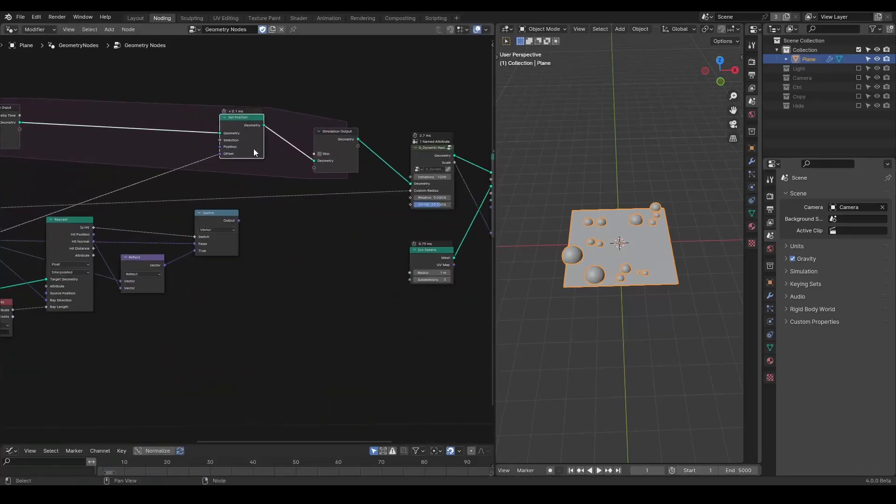
left_click_drag(241, 217, 221, 154)
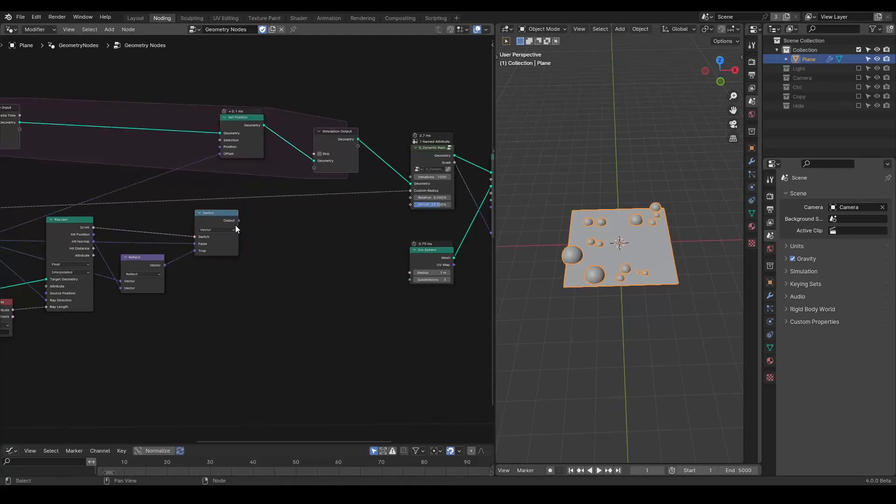
left_click_drag(238, 221, 220, 153)
Step: Duplicate the R Named Attribute and connect it to the Dynamic Radius Solver's Custom Radius
middle_click_drag(223, 194, 268, 180)
scroll(410, 165, "down", 4)
left_click(127, 265)
key("shift+d")
left_click(400, 207)
scroll(412, 217, "up", 2)
left_click_drag(439, 199, 466, 167)
Step: Play the simulation from the top view to review how the spheres move and bounce
key("space")
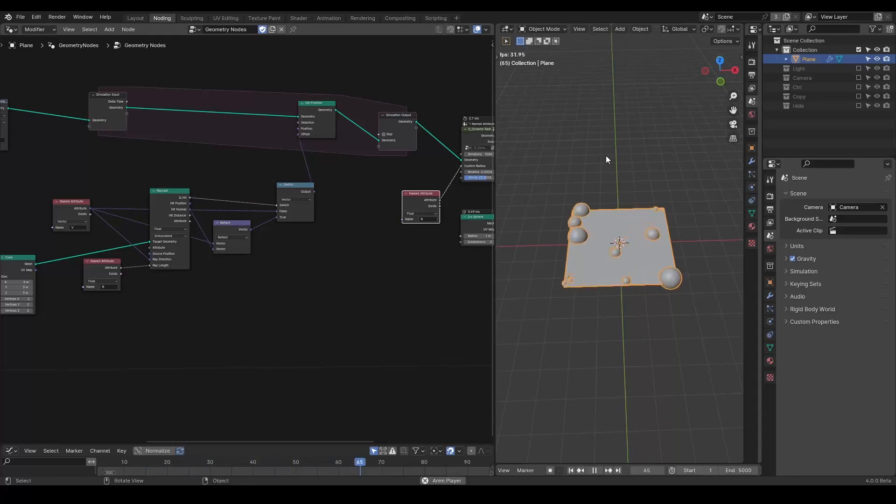
key("KP_7")
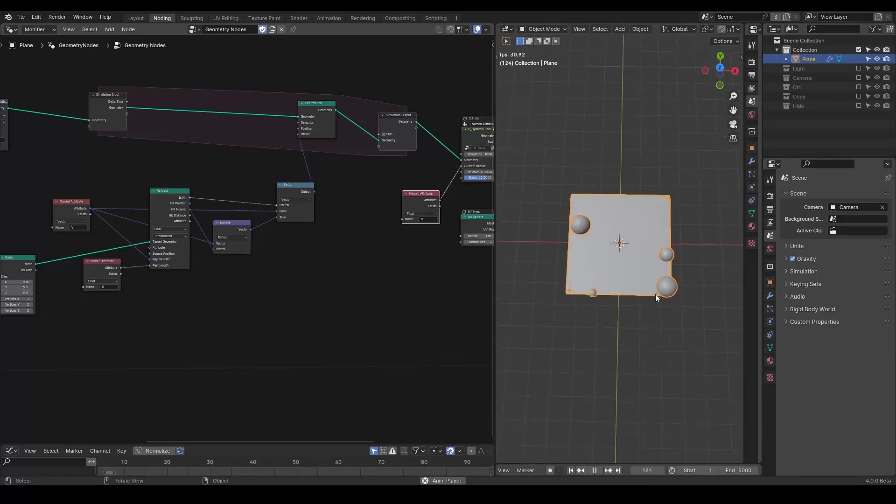
scroll(656, 294, "up", 4)
key("shift+Left")
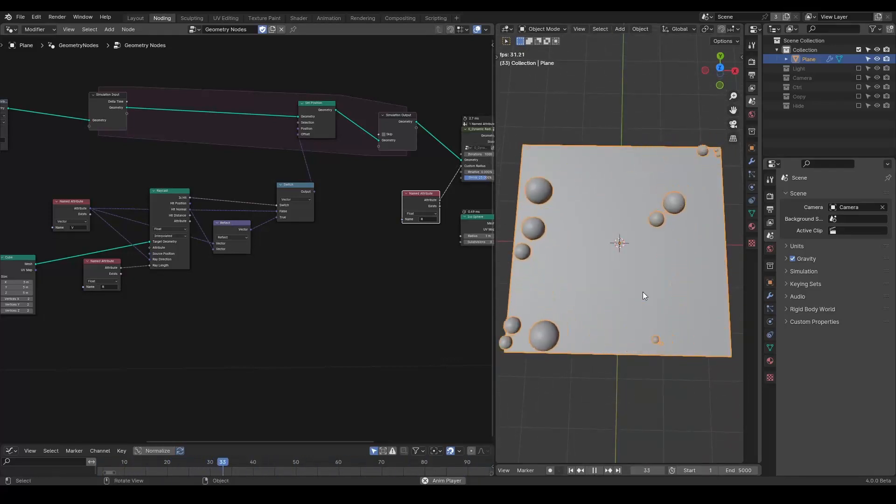
key("space")
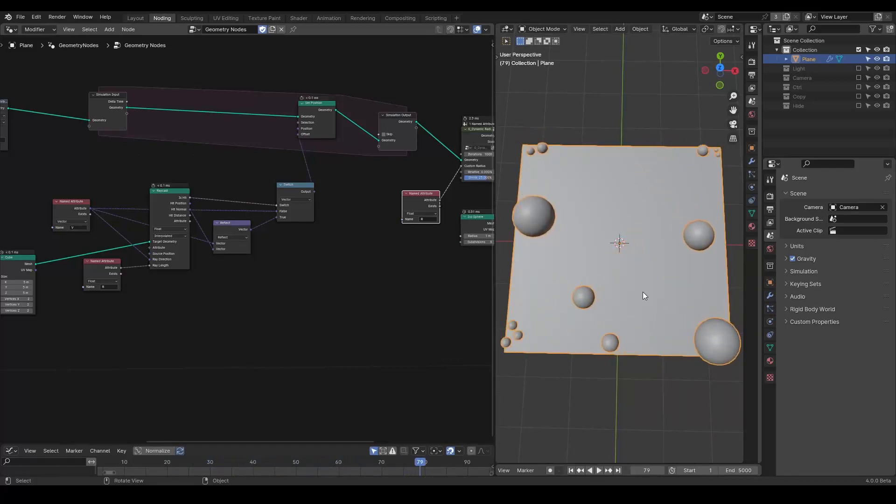
key("space")
key("space")
middle_click_drag(401, 222, 361, 221)
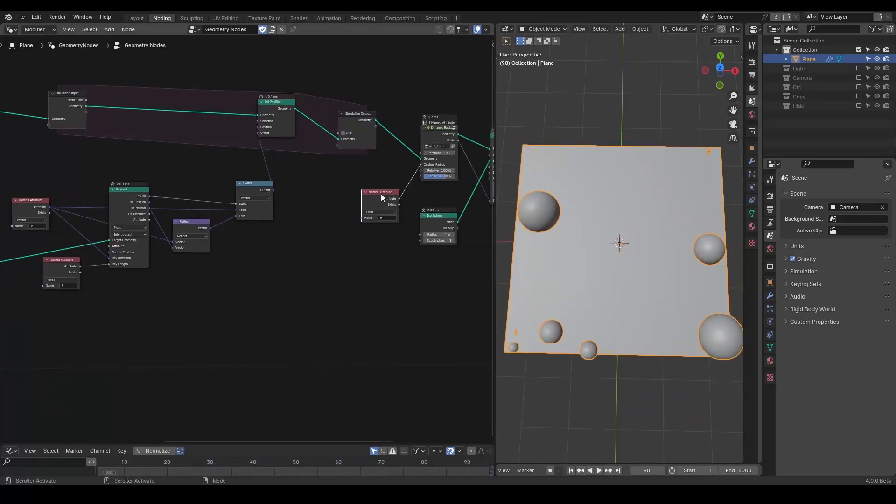
left_click(438, 134)
key("shift+Left")
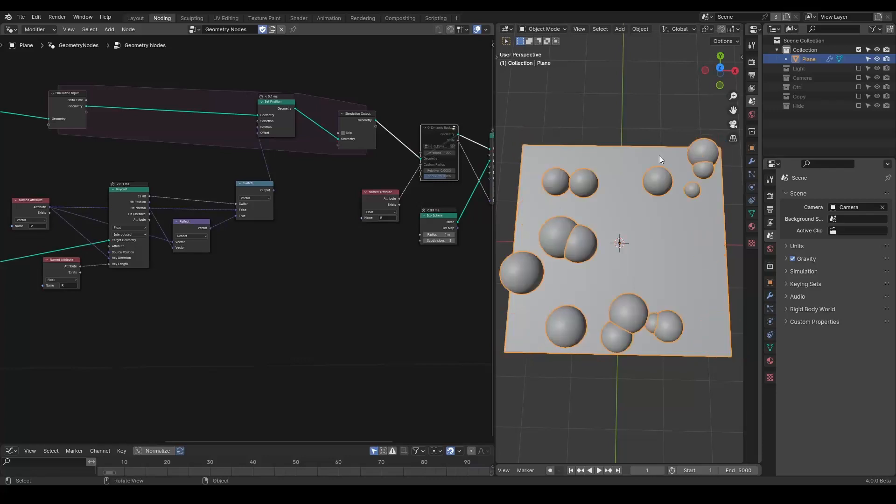
key("space")
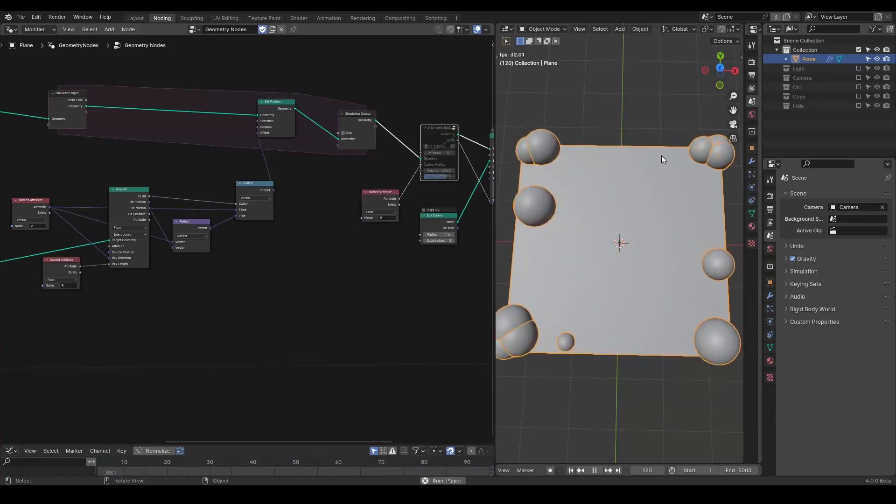
key("space")
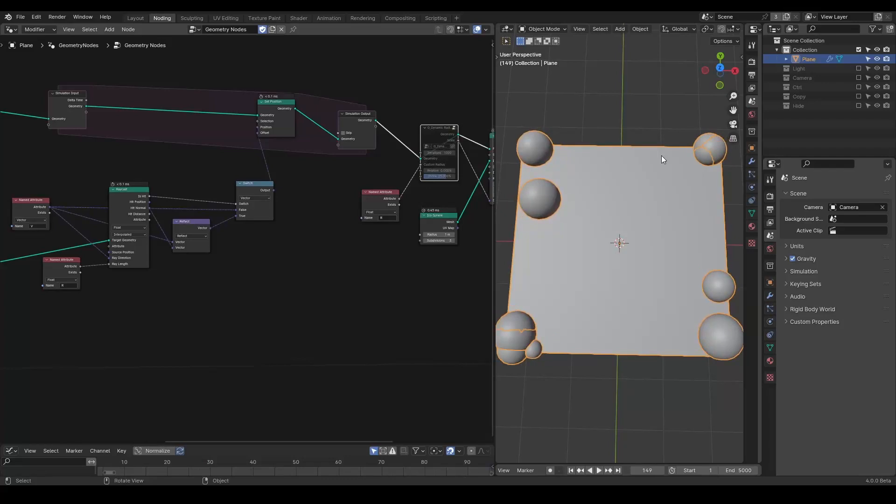
Step: Rearrange the node layout around the simulation zone to make room before Set Position
middle_click_drag(219, 214, 324, 209)
scroll(324, 209, "up", 1)
mouse_move(395, 162)
left_mouse_down()
mouse_move(376, 145)
mouse_move(379, 163)
left_mouse_up()
scroll(467, 141, "up", 1)
middle_click_drag(468, 142, 439, 168)
middle_click_drag(249, 218, 149, 215)
scroll(149, 215, "down", 8)
middle_click_drag(373, 177, 265, 169)
scroll(396, 153, "down", 2)
left_click_drag(433, 85, 175, 359)
key("g")
left_click(250, 359)
middle_click_drag(155, 282, 278, 275)
scroll(136, 178, "up", 1)
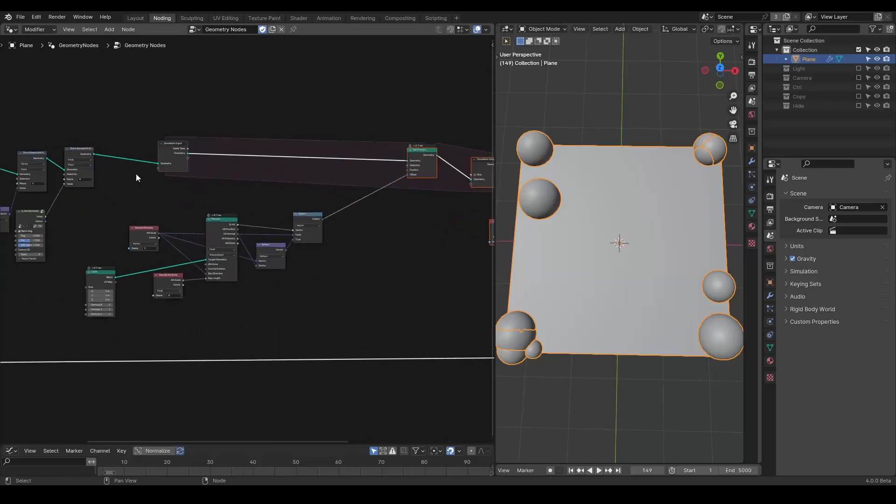
Step: Duplicate the V Store Named Attribute into the zone before Set Position, feed it the Switch output, and replay
left_click(42, 157)
key("shift+d")
left_click(383, 145)
scroll(363, 229, "up", 6)
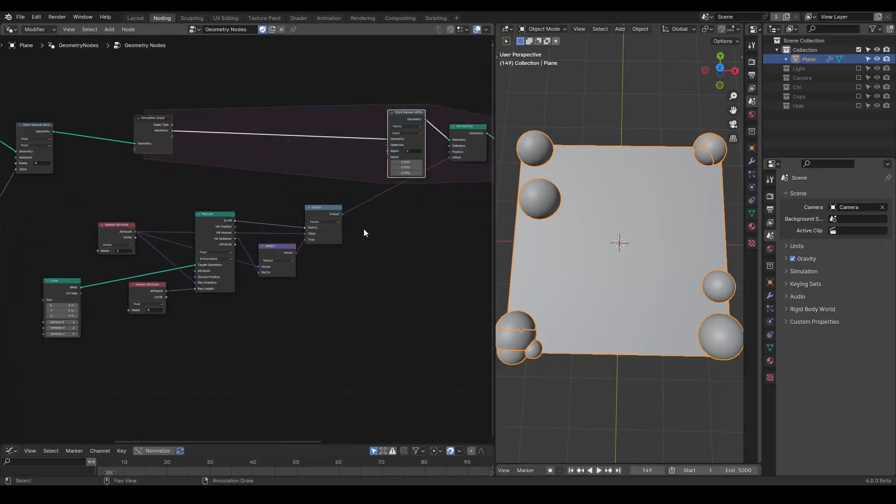
left_click_drag(368, 208, 425, 135)
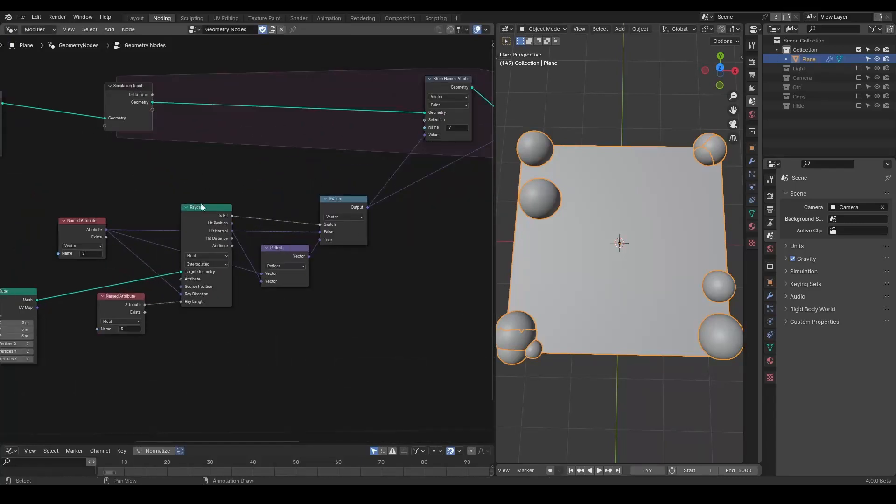
left_click_drag(91, 222, 443, 212)
middle_click_drag(444, 212, 413, 219)
left_click_drag(78, 237, 371, 151)
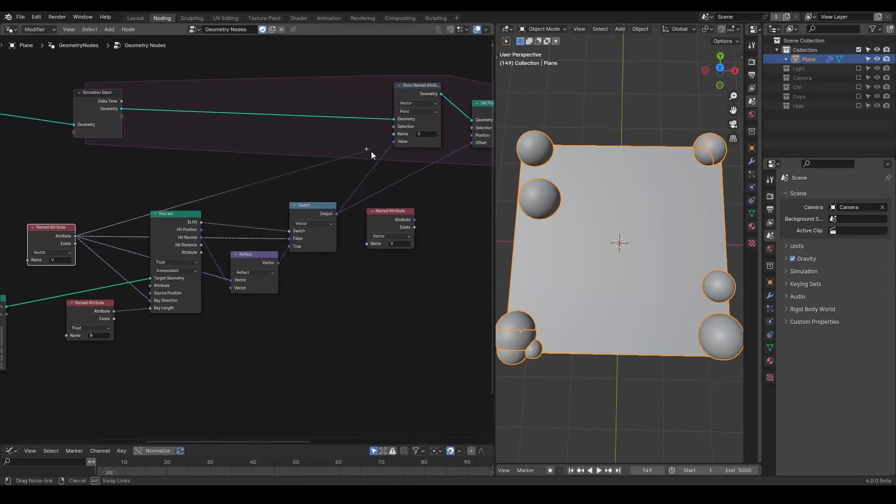
left_click_drag(469, 147, 470, 145)
left_click(403, 214)
key("x")
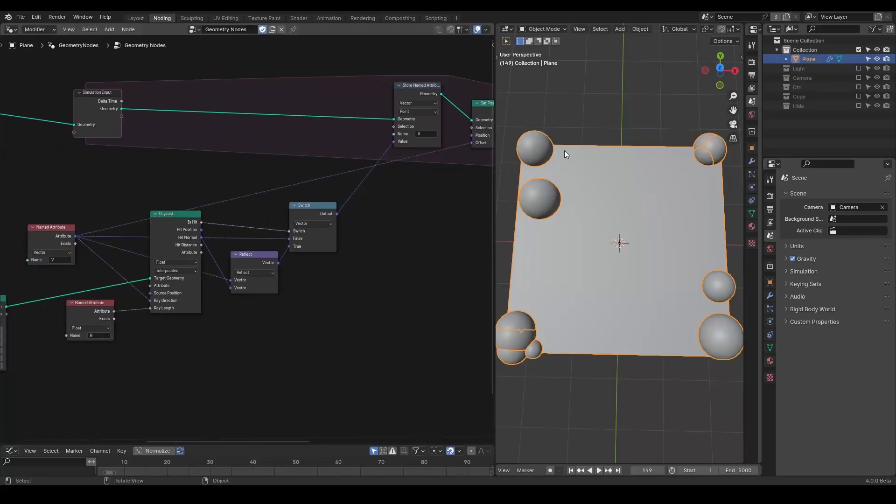
key("shift+Left")
key("space")
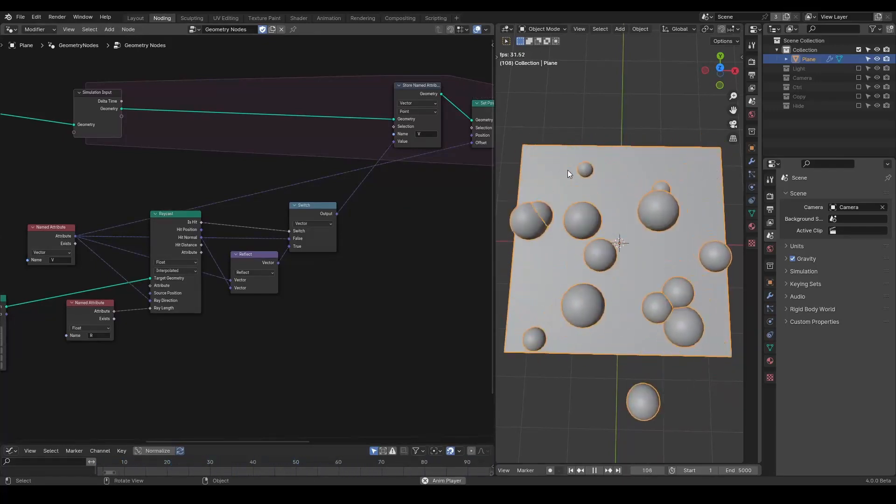
Step: Unmute the Dynamic Radius Solver node and replay the simulation from the first frame
key("space")
middle_click_drag(378, 226, 164, 223)
middle_click_drag(448, 123, 420, 124)
left_click(455, 133)
key("m")
key("shift+Left")
key("space")
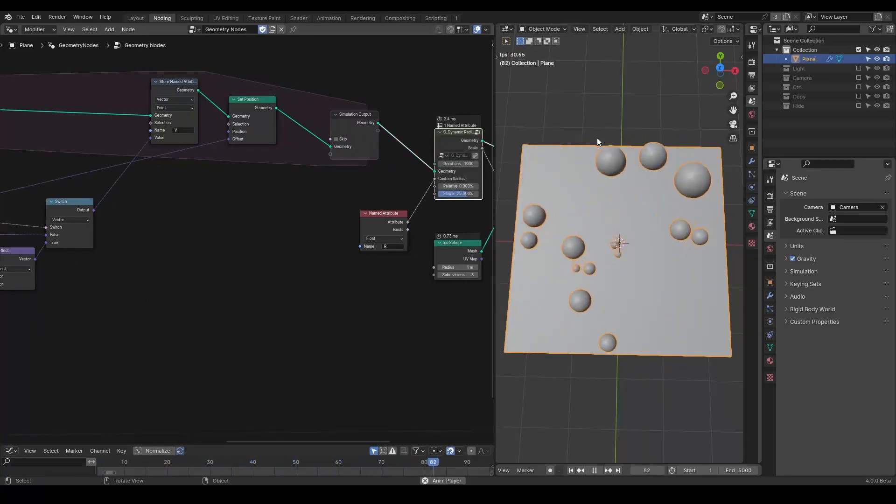
Step: Replay the simulation from the start and watch the spheres from the top view
key("space")
middle_click_drag(325, 213, 122, 192)
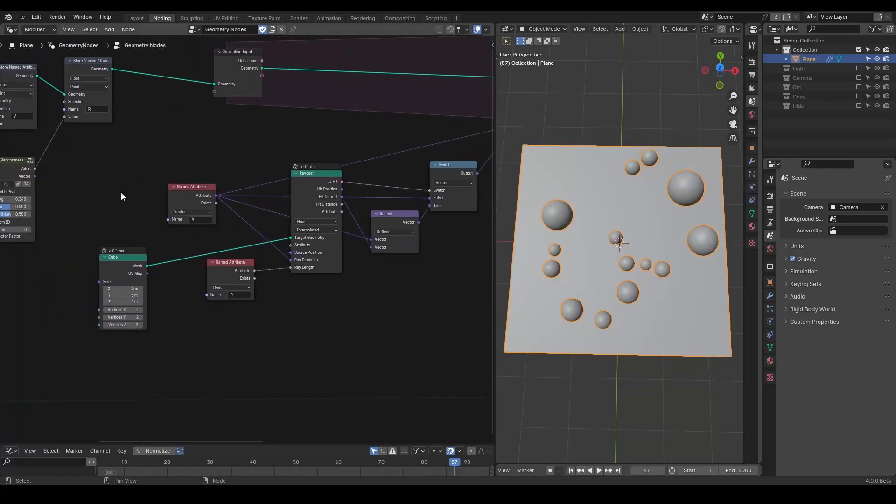
left_click(295, 173)
middle_click_drag(20, 244, 367, 189)
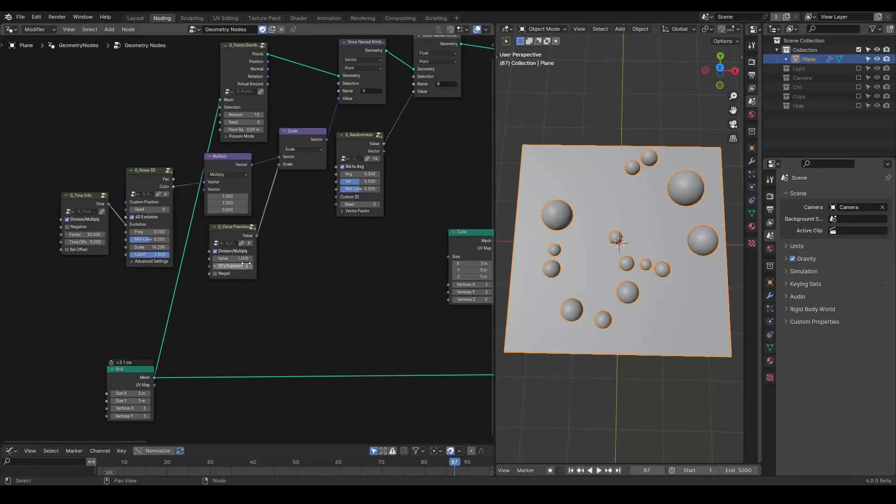
key("shift+Left")
key("space")
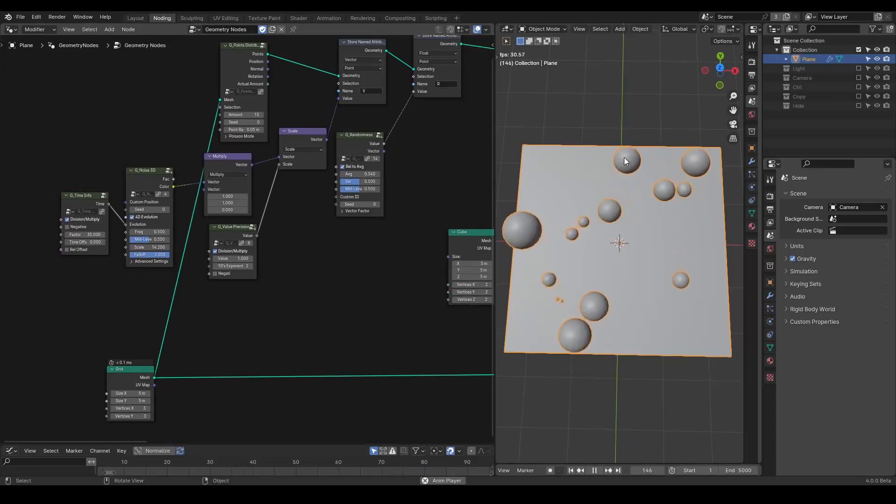
left_click(721, 67)
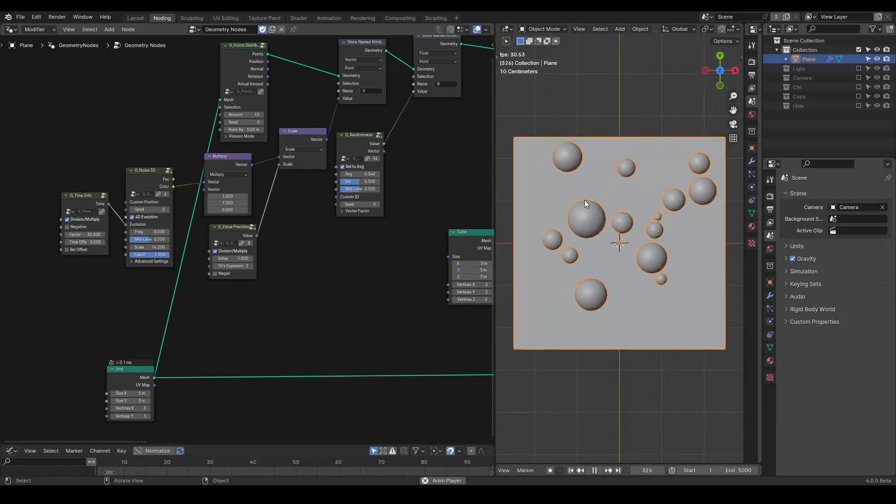
middle_click_drag(441, 202, 19, 247)
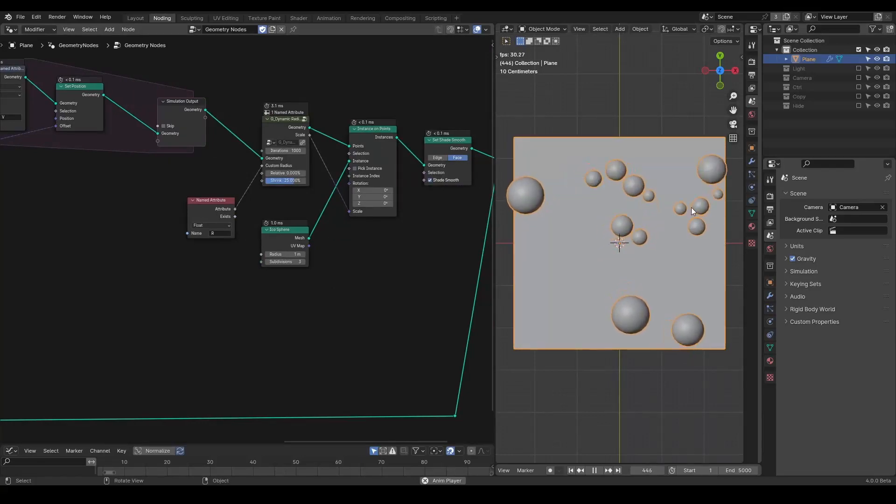
key("space")
Step: Set the Dynamic Radius Solver's Shrink to 5% and replay the simulation from the start
middle_click_drag(402, 224, 422, 245)
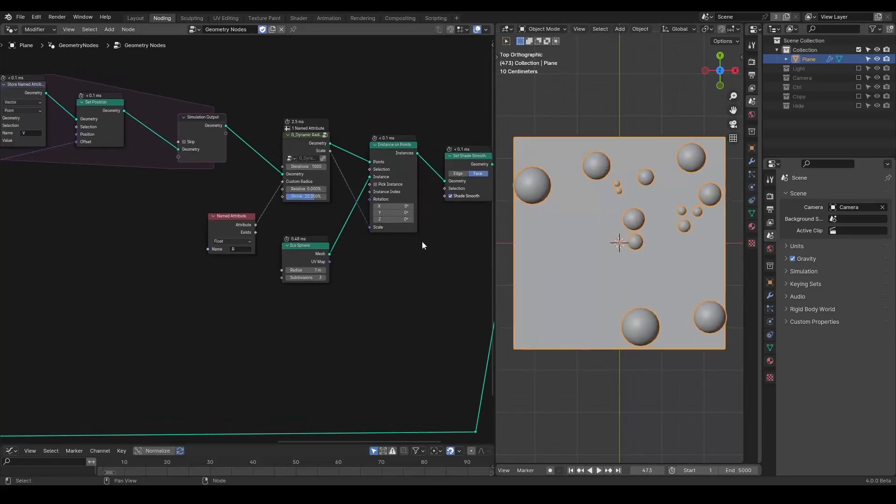
scroll(322, 230, "up", 7)
left_click_drag(225, 204, 227, 158)
middle_click_drag(293, 165, 274, 227)
scroll(329, 238, "up", 1)
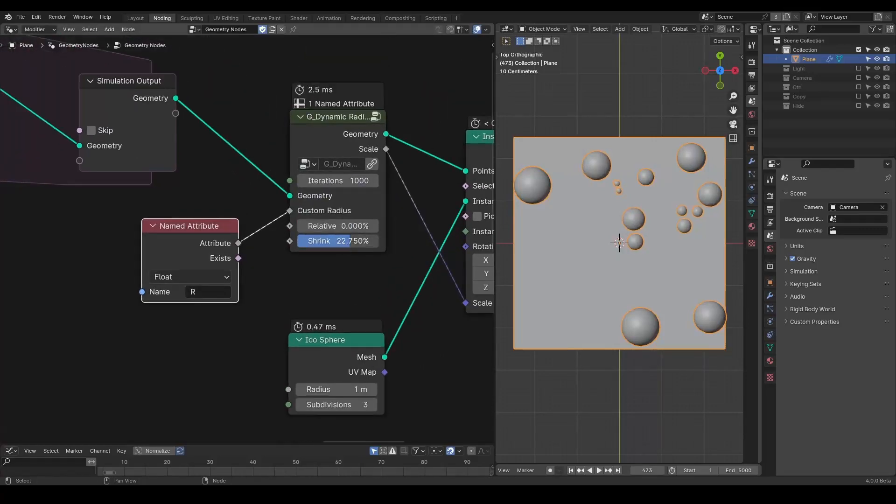
left_click(331, 241)
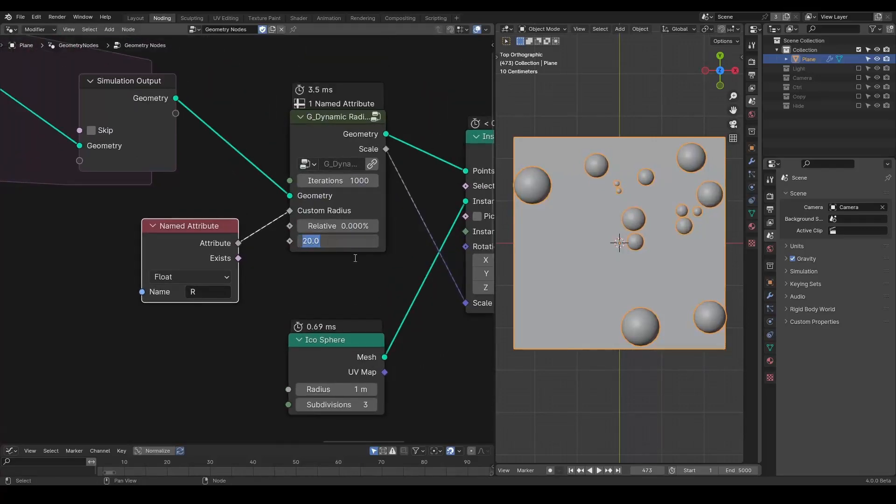
type("15")
key("Return")
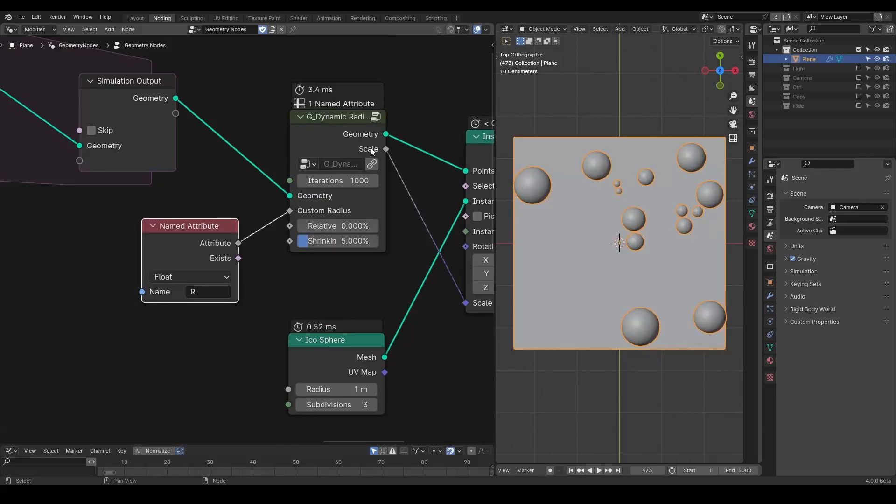
key("shift+Left")
key("space")
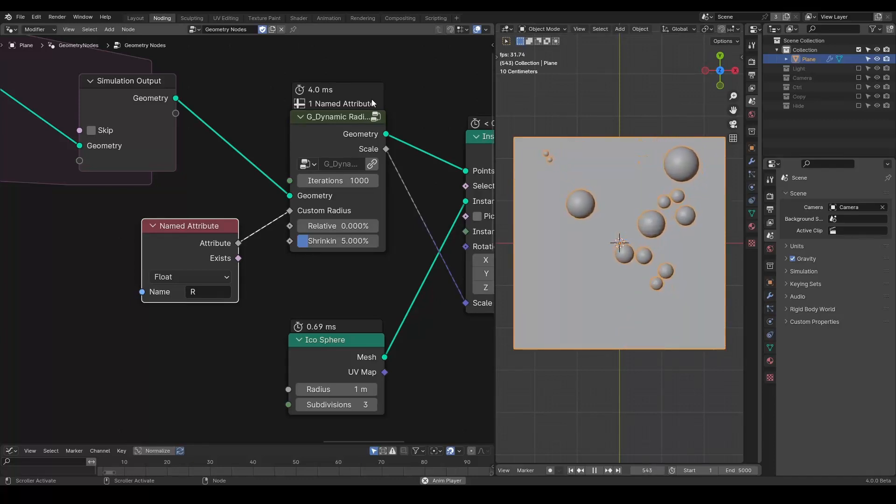
Step: Scrub through frames and toggle the Dynamic Radius Solver's mute to compare sphere overlaps
key("space")
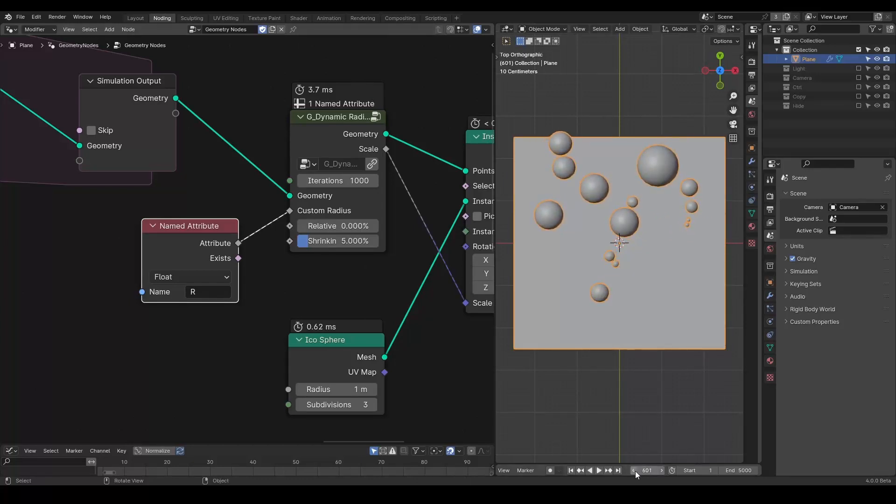
mouse_move(645, 470)
left_mouse_down()
mouse_move(622, 470)
mouse_move(630, 471)
left_mouse_up()
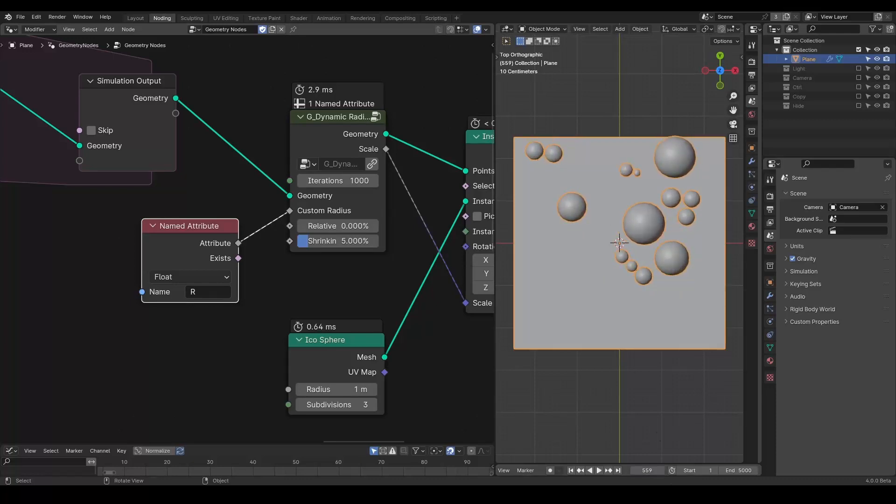
left_click_drag(630, 470, 642, 470)
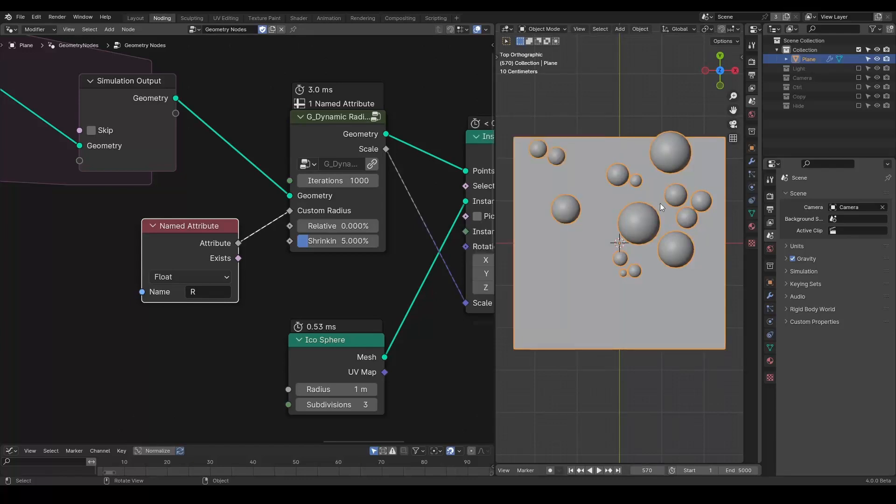
left_click(541, 124)
left_click_drag(325, 135, 317, 135)
key("m")
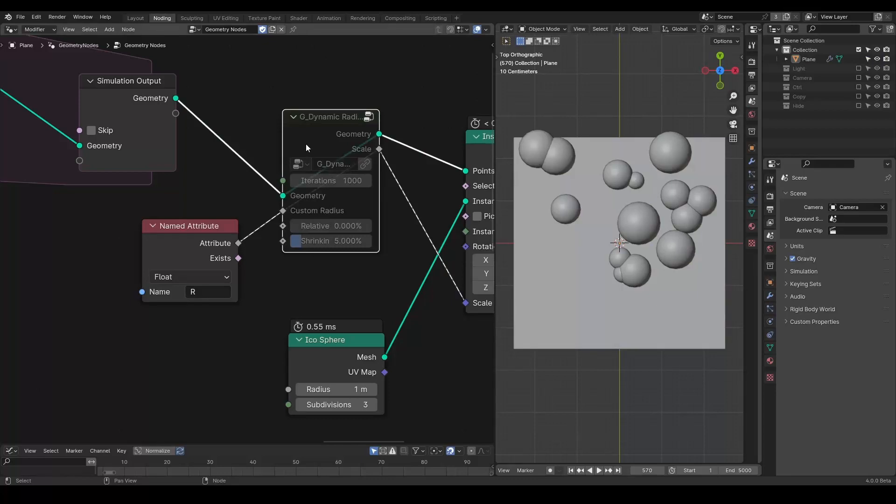
key("m")
middle_click_drag(50, 270, 280, 231)
scroll(261, 230, "down", 6)
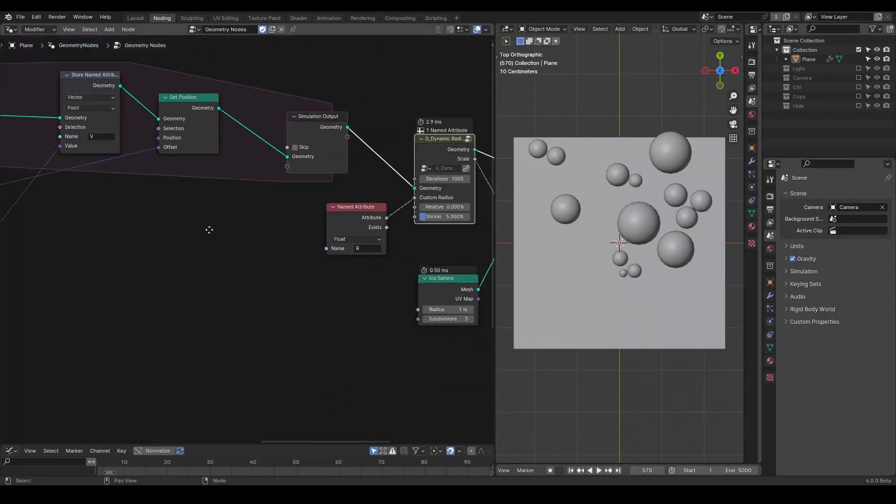
Step: Move the Dynamic Radius Solver into the simulation zone between Simulation Input and the V Store Named Attribute
middle_click_drag(209, 229, 324, 237)
scroll(322, 237, "down", 2)
left_click(206, 110)
middle_click_drag(377, 134, 304, 128)
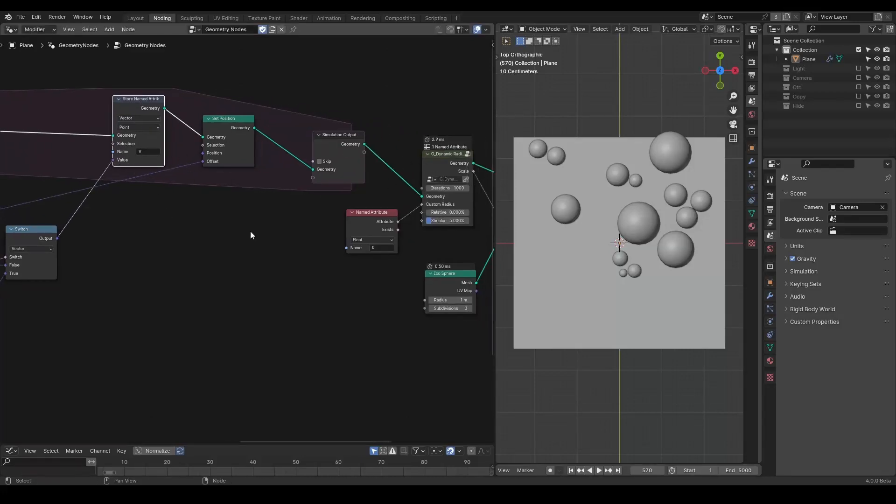
middle_click_drag(251, 231, 301, 215)
scroll(301, 215, "down", 1)
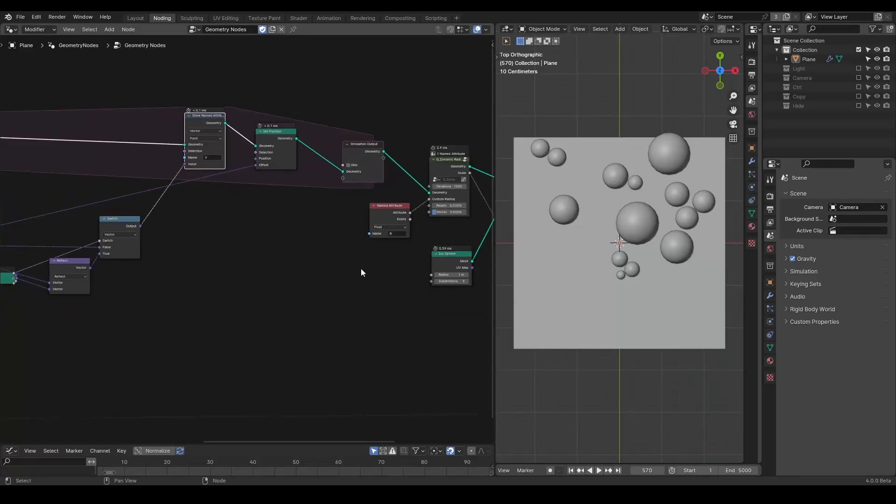
middle_click_drag(352, 265, 461, 256)
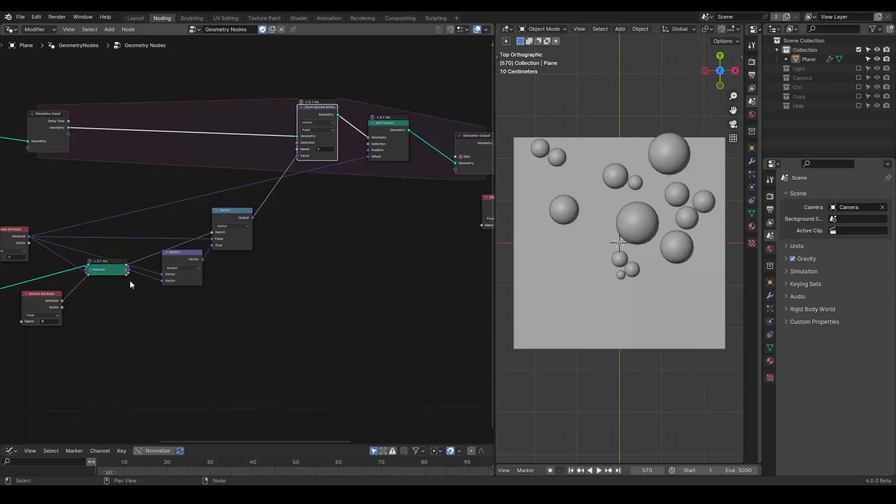
middle_click_drag(283, 297, 275, 303)
left_click_drag(424, 167, 225, 234, "alt")
middle_click_drag(225, 235, 350, 242)
left_click_drag(350, 242, 221, 112)
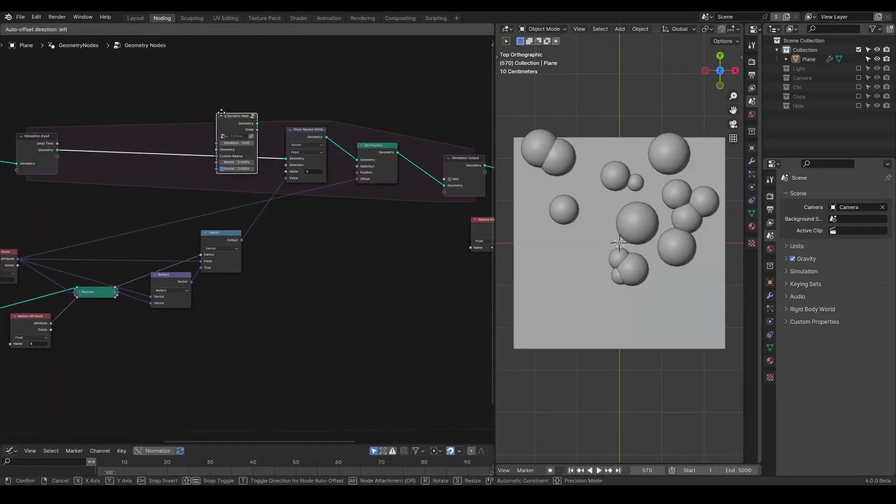
middle_click_drag(267, 213, 221, 203)
left_click_drag(447, 224, 70, 191)
scroll(109, 213, "up", 2)
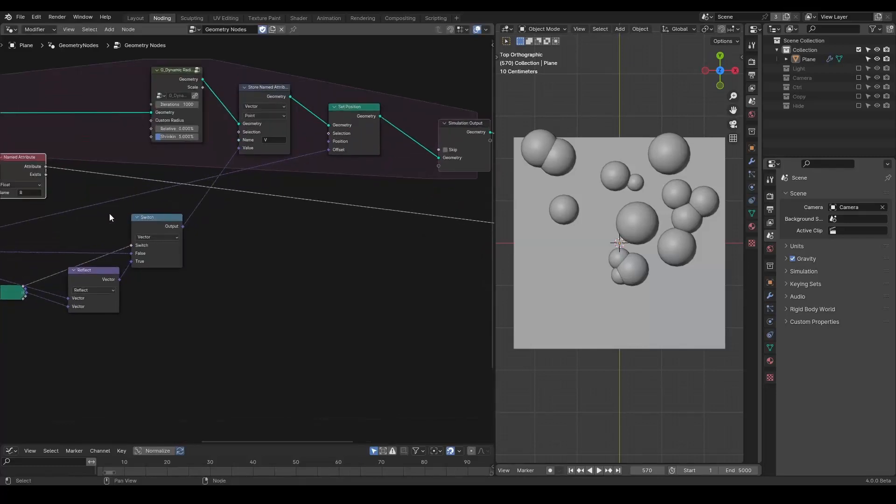
Step: Connect the R Named Attribute to the solver's Custom Radius and to the Raycast's Ray Length
middle_click_drag(109, 214, 161, 221)
left_click_drag(95, 173, 206, 126)
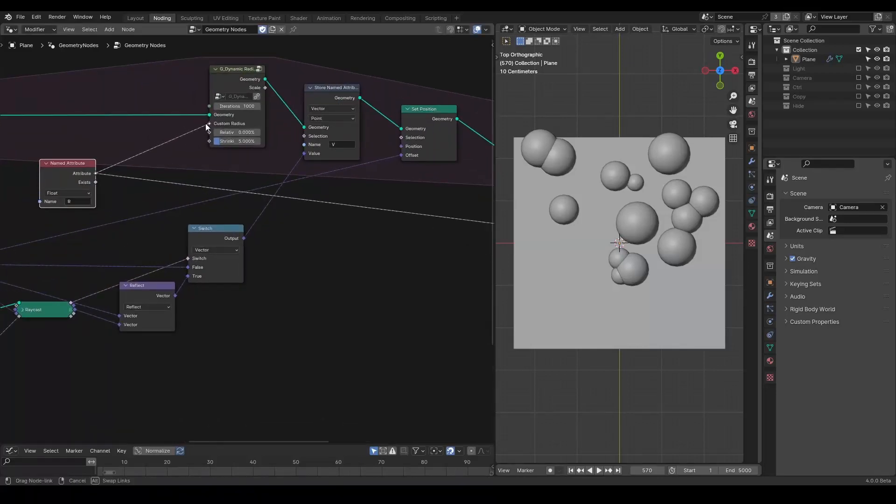
middle_click_drag(251, 198, 304, 248)
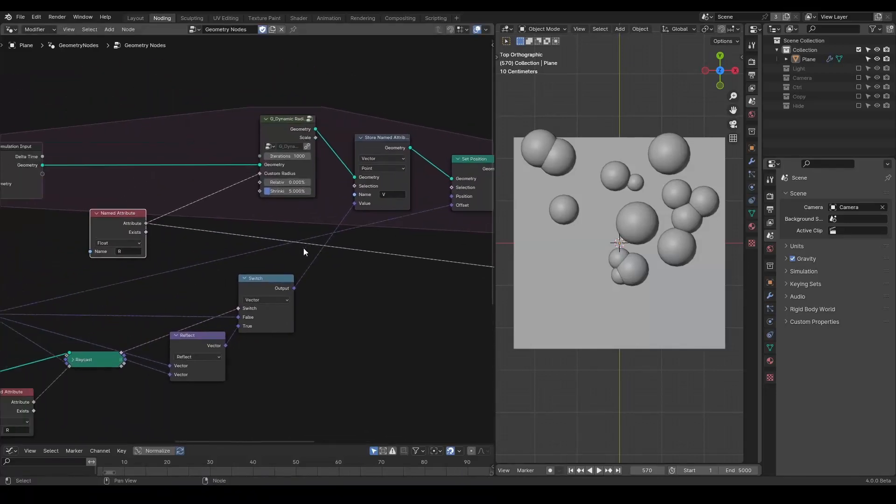
left_click_drag(271, 125, 192, 139)
middle_click_drag(183, 266, 243, 231)
left_click_drag(206, 189, 131, 333)
left_click(74, 357)
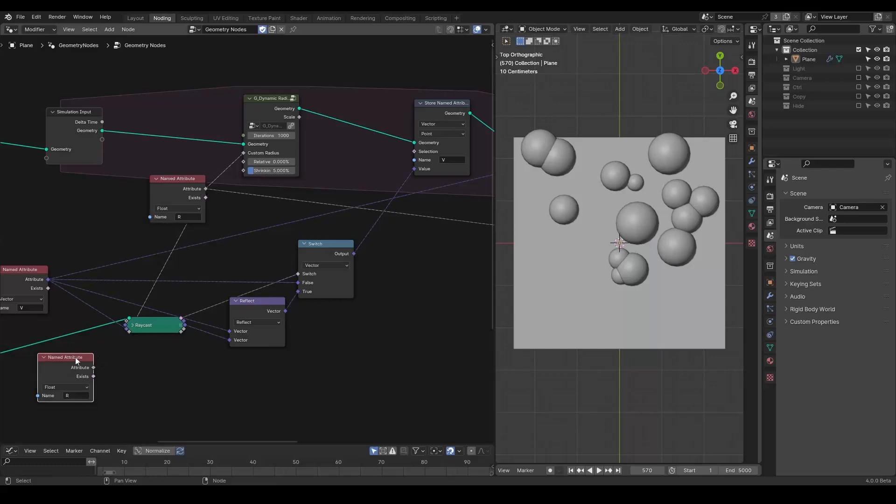
Step: Add a Float Store Named Attribute named R after the solver, feed it the solver's Scale, and replay
key("shift+a")
type("store")
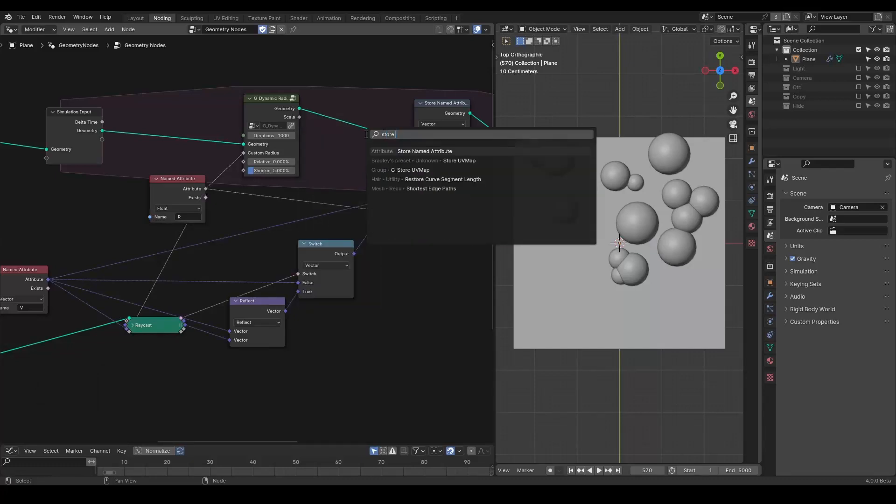
key("Return")
left_click(328, 104)
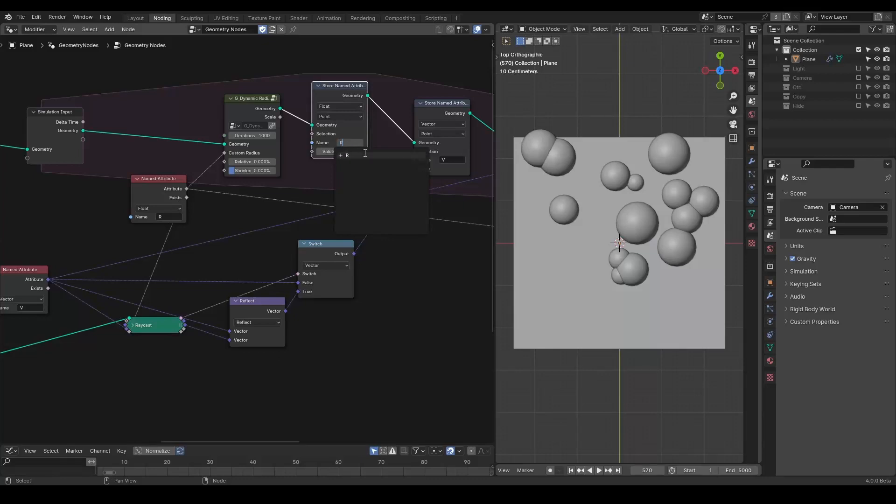
left_click_drag(280, 117, 249, 144)
key("shift+Left")
key("space")
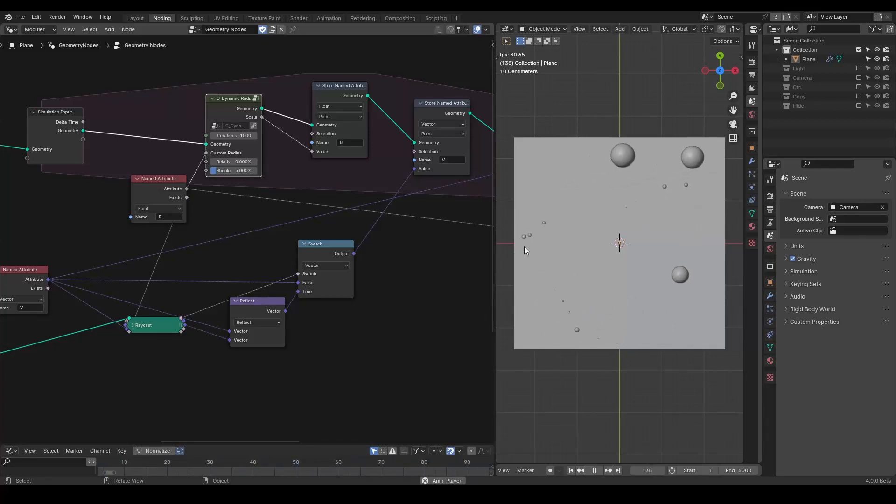
Step: Replay the simulation to review how the sphere sizes change over time
key("shift+Left")
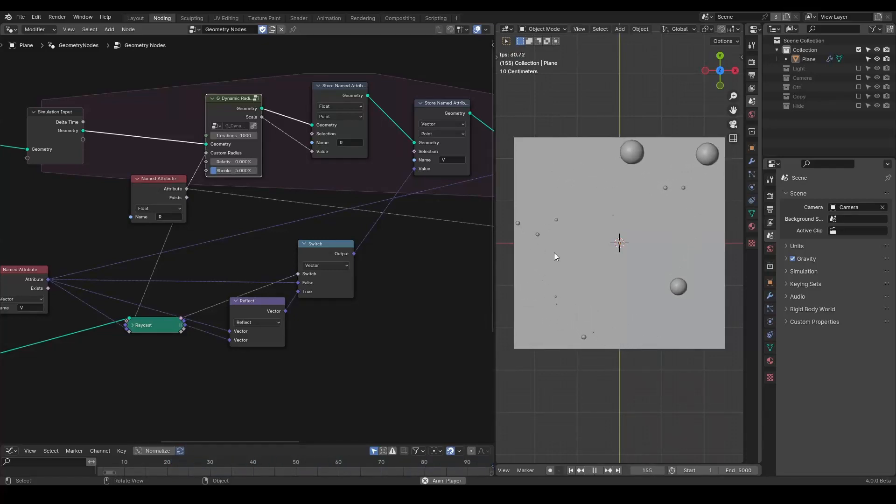
key("space")
middle_click_drag(416, 245, 455, 220)
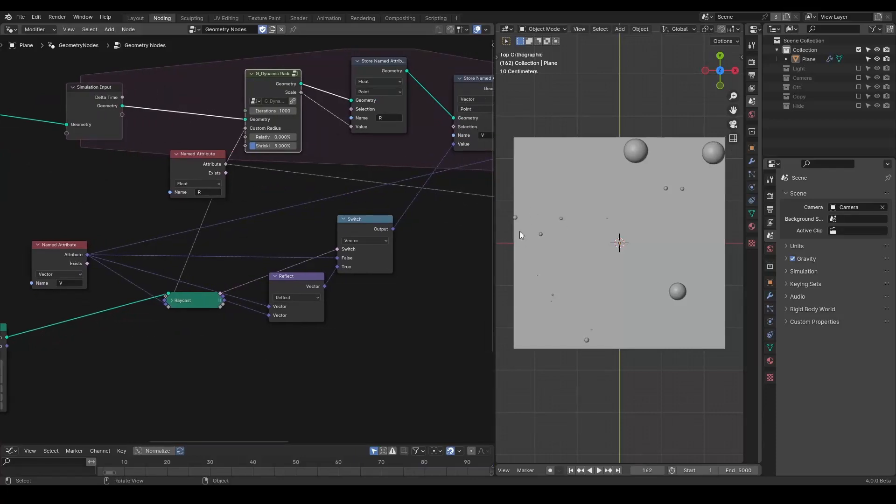
key("space")
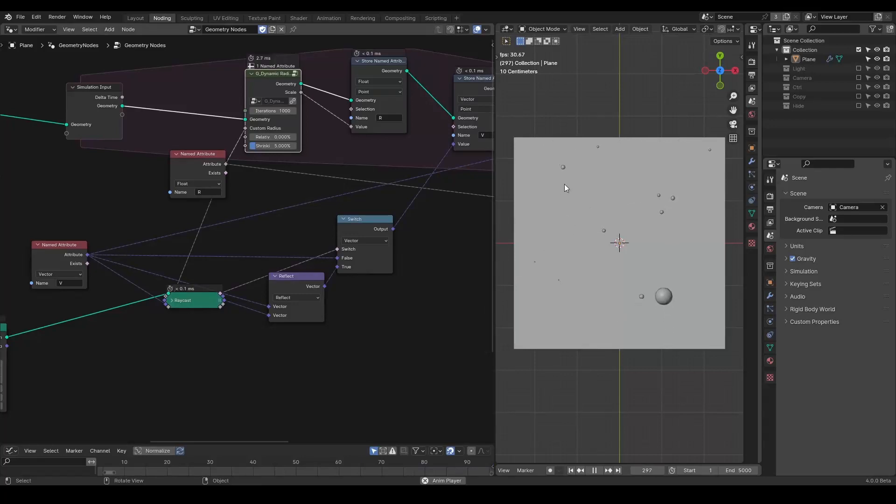
key("space")
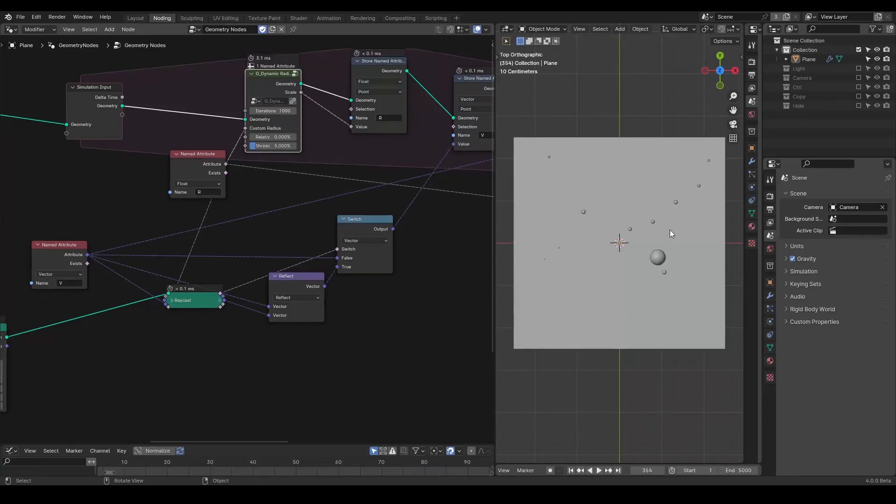
key("shift+Left")
Step: Duplicate the R Store Named Attribute node and insert the copy after Set Position, just before the Simulation Output
middle_click_drag(369, 187, 216, 204)
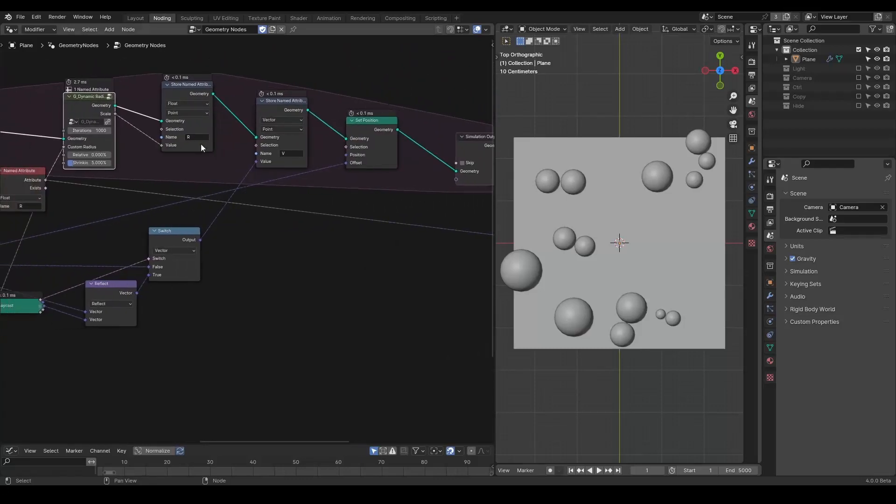
key("shift+d")
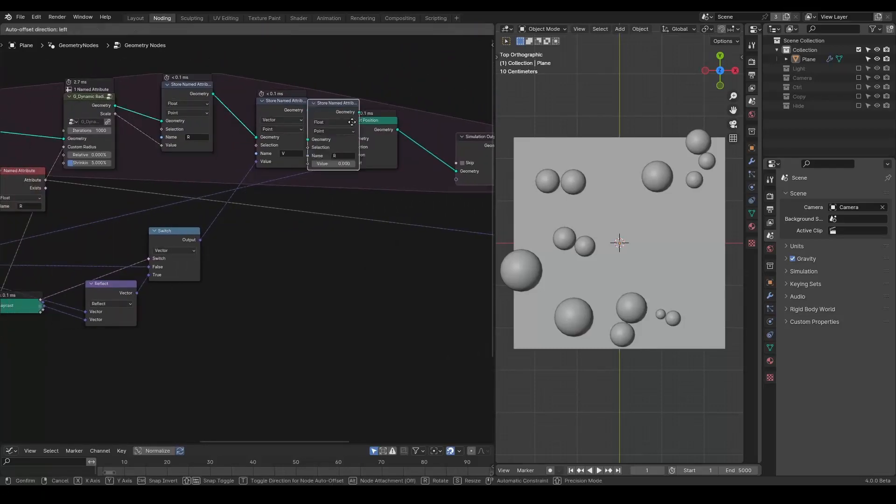
left_click(444, 77)
middle_click_drag(434, 225, 247, 209)
scroll(247, 209, "down", 4)
left_click_drag(278, 165, 362, 169)
middle_click_drag(254, 242, 399, 236)
scroll(400, 236, "up", 3)
left_click_drag(416, 58, 460, 116)
middle_click_drag(343, 191, 357, 180)
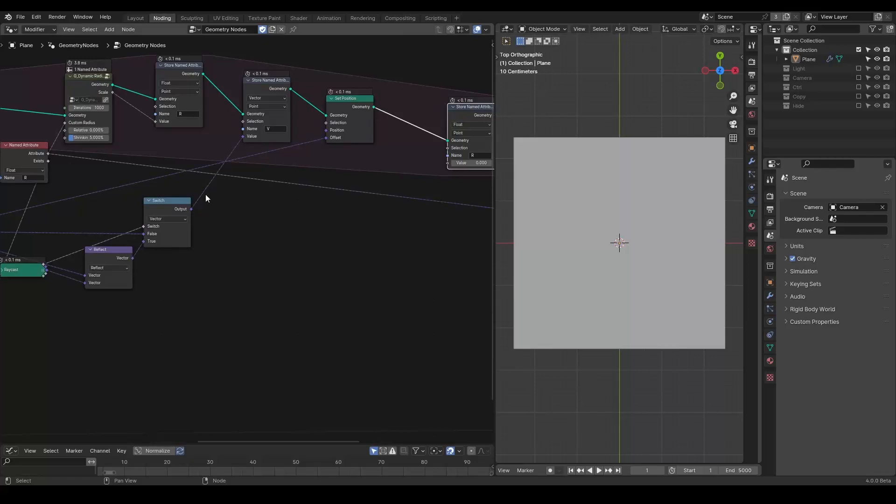
Step: Add a Multiply math node fed by the R Named Attribute's output, keeping its second value at 0.5
middle_click_drag(205, 194, 218, 193)
left_click_drag(60, 158, 92, 160)
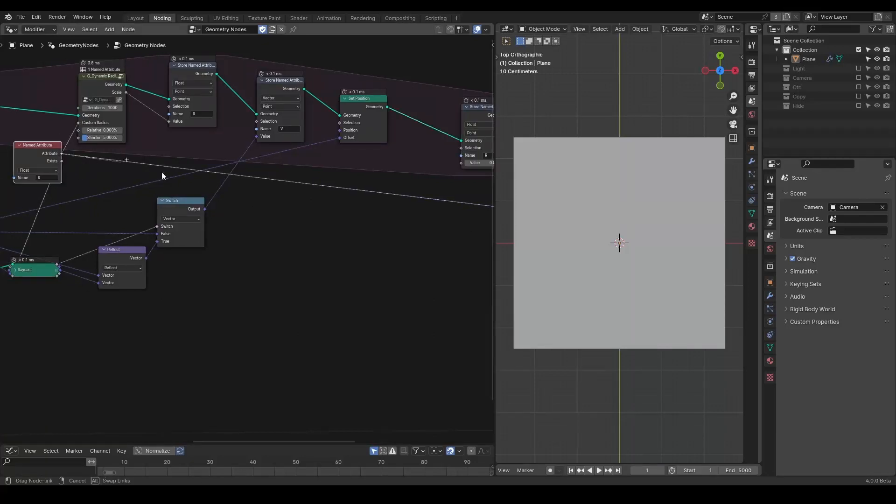
left_click_drag(326, 234, 326, 233)
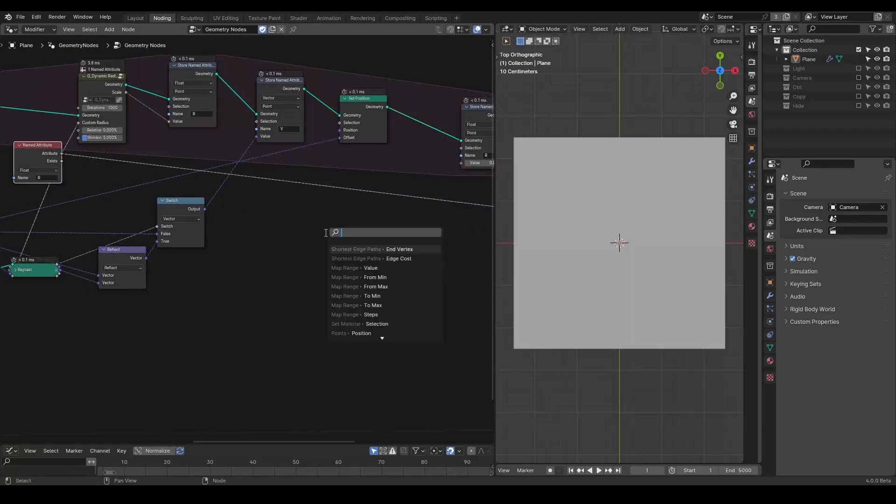
type("multiply")
key("Return")
left_click(334, 205)
scroll(365, 241, "up", 2)
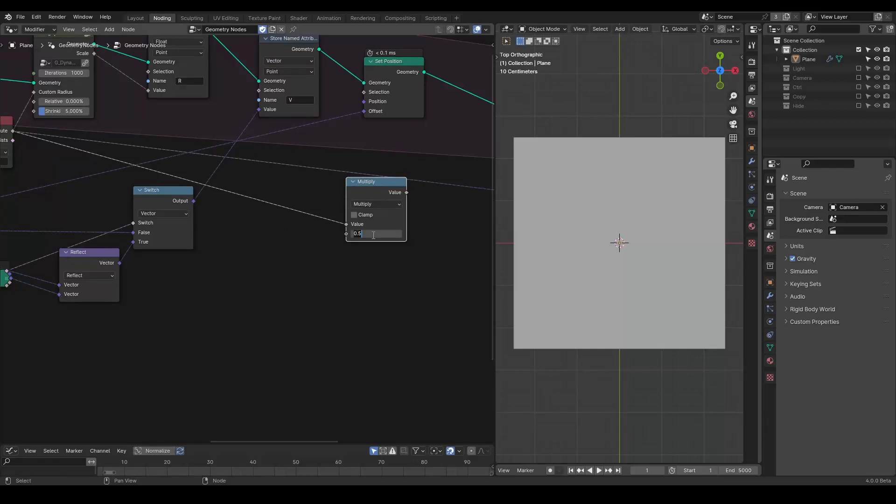
Step: Duplicate the Multiply node and switch the copy's operation to Add
left_click_drag(351, 223, 408, 201)
key("shift+d")
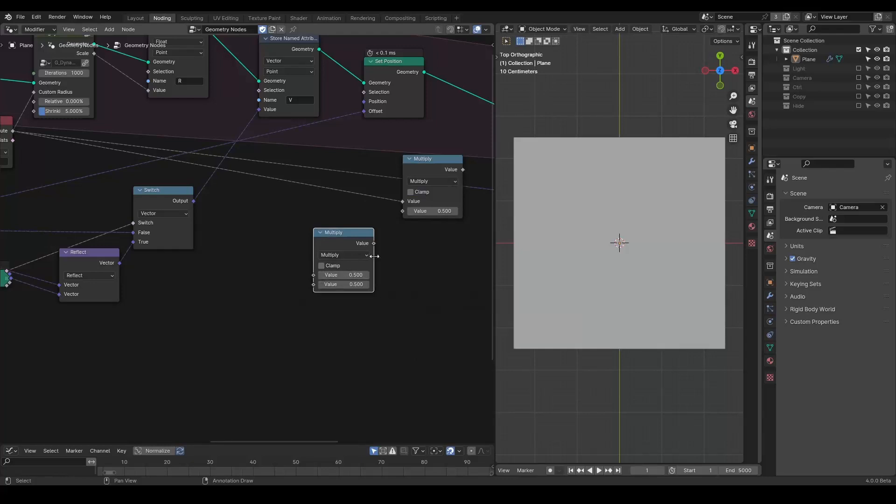
left_click(347, 255)
left_click(348, 279)
Step: Add a Divide node feeding the Add node's second value and set its divisor to 100
left_click_drag(312, 285, 260, 297)
type("divi")
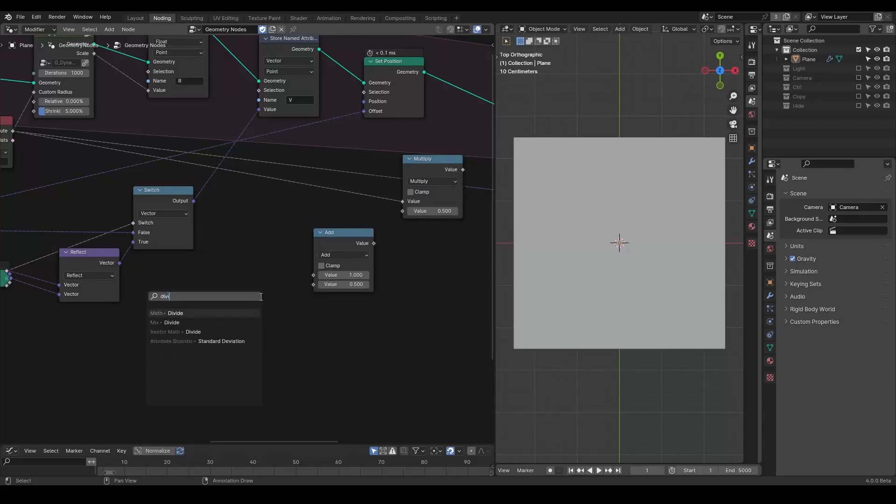
key("Return")
left_click(280, 296)
left_click(231, 345)
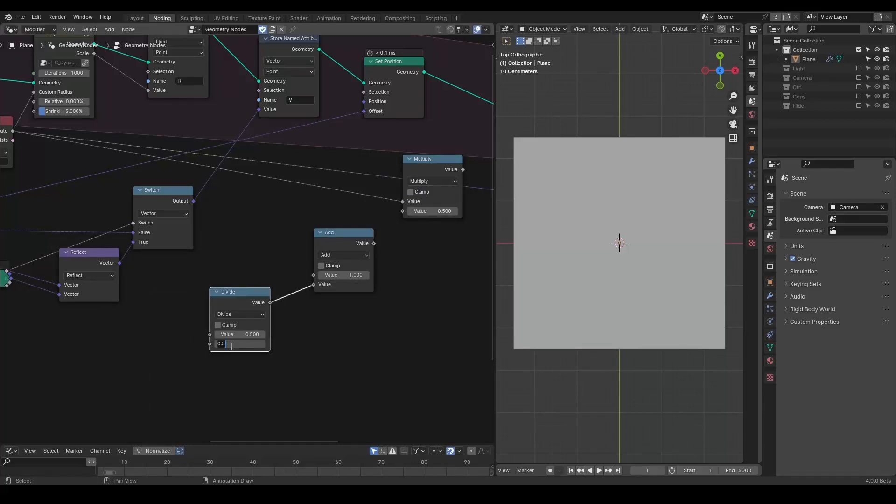
type("100")
key("Return")
Step: Add a Value node feeding the Divide node's first input and set it to 5
left_click_drag(210, 336, 147, 344)
type("value")
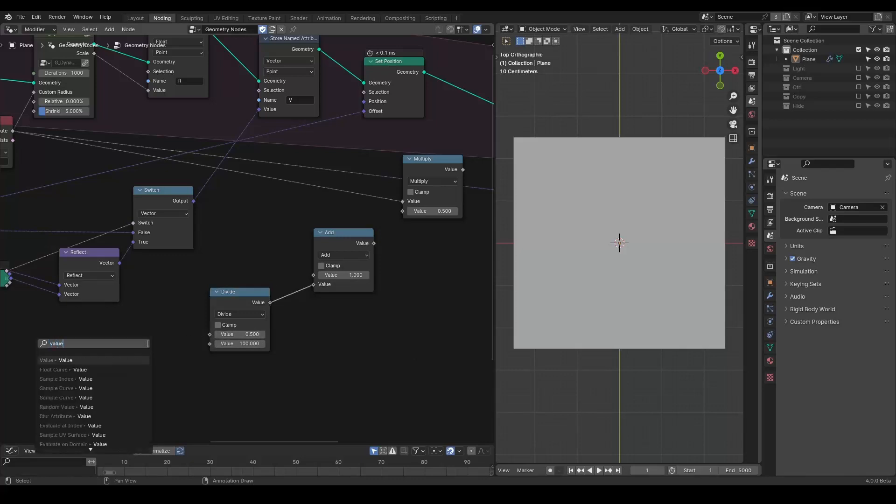
key("Return")
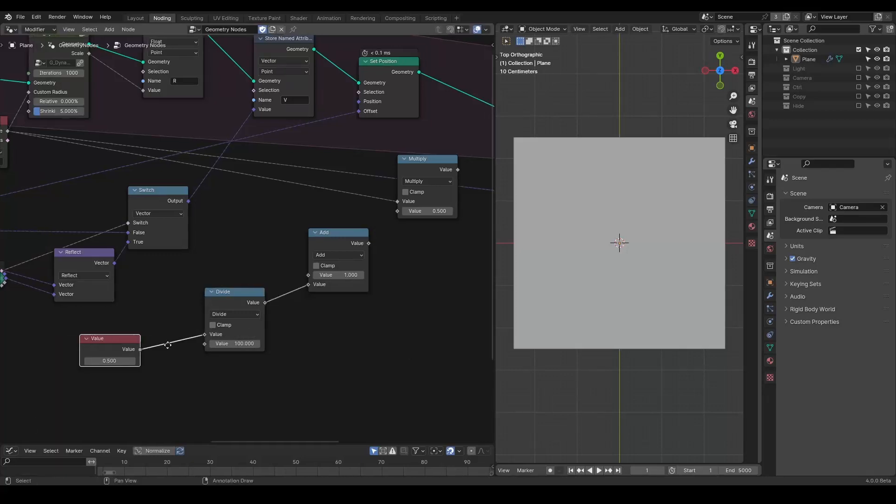
left_click(119, 359)
mouse_move(106, 319)
left_mouse_down()
mouse_move(316, 324)
mouse_move(130, 314)
left_mouse_up()
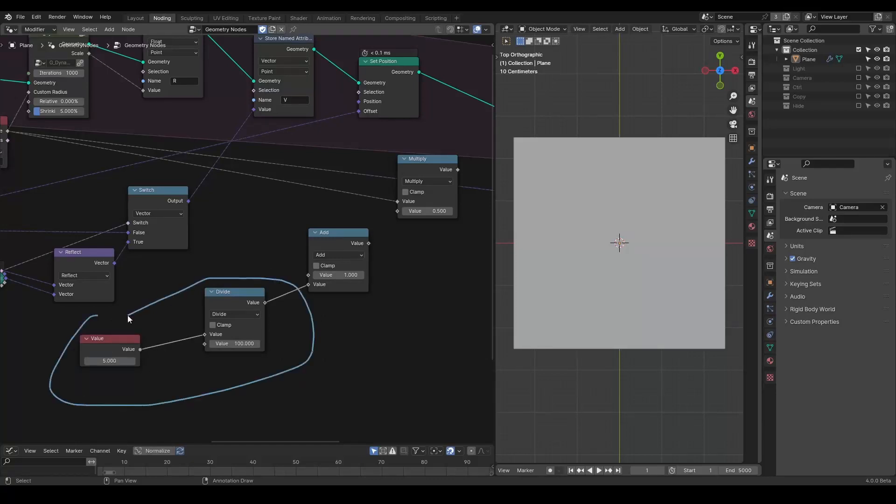
Step: Connect the Add node's output to the Multiply node's second Value input
middle_click_drag(353, 221, 322, 239)
mouse_move(303, 228)
left_mouse_down()
mouse_move(353, 280)
mouse_move(299, 233)
left_mouse_up()
left_click_drag(337, 261, 365, 229)
middle_click_drag(361, 266, 398, 224)
mouse_move(367, 172)
right_mouse_down()
mouse_move(228, 224)
mouse_move(418, 216)
mouse_move(235, 387)
right_mouse_up()
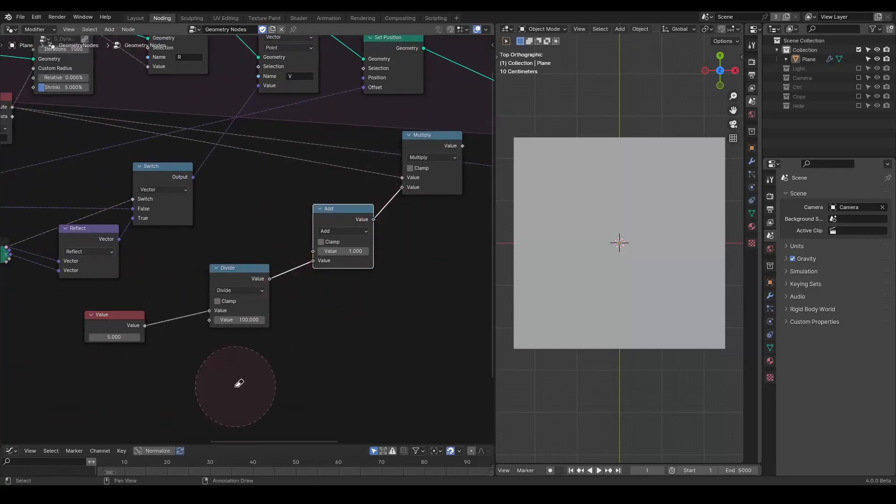
Step: Add a G_Collision Detection group node beside the Multiply node
middle_click_drag(406, 225, 226, 294)
left_click_drag(249, 209, 241, 230)
middle_click_drag(259, 231, 291, 225)
key("shift+a")
type("colli")
key("Down")
key("Down")
key("Down")
key("Return")
left_click(346, 249)
middle_click_drag(289, 244, 346, 238)
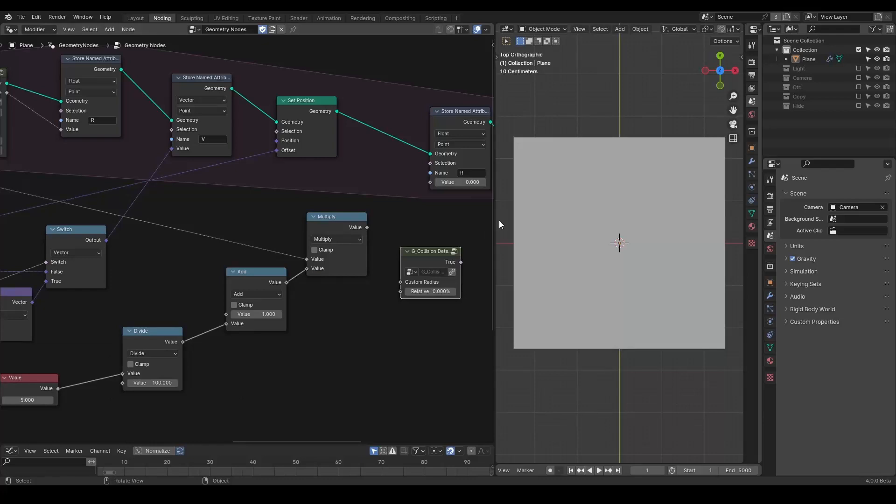
left_click_drag(495, 218, 582, 217)
scroll(488, 252, "down", 2)
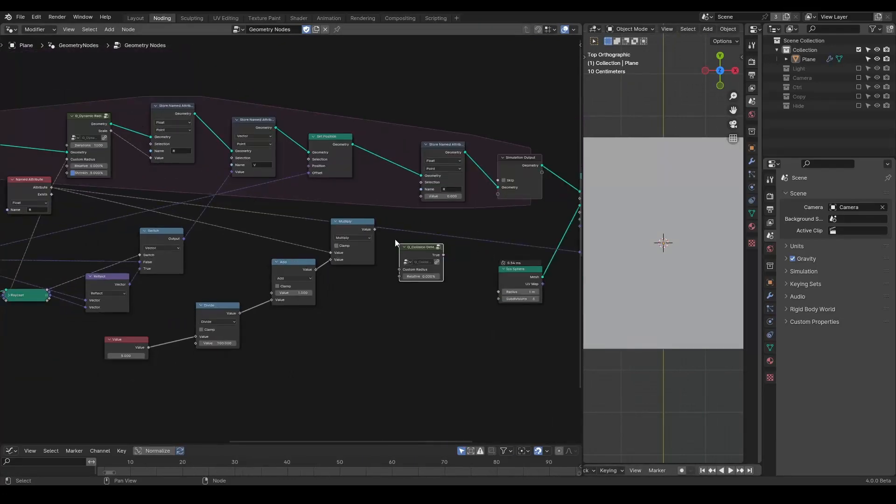
mouse_move(68, 106)
left_mouse_down()
mouse_move(120, 114)
mouse_move(52, 102)
left_mouse_up()
scroll(438, 313, "up", 3)
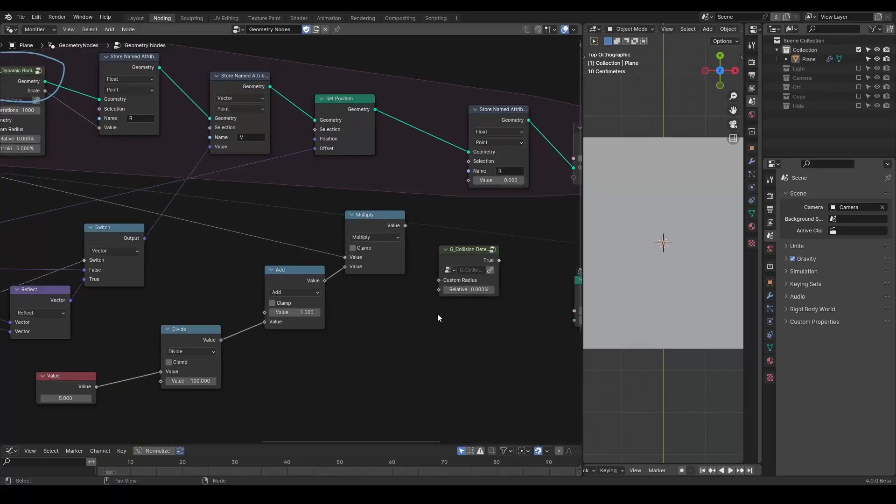
key("shift+a")
mouse_move(354, 255)
type("relax")
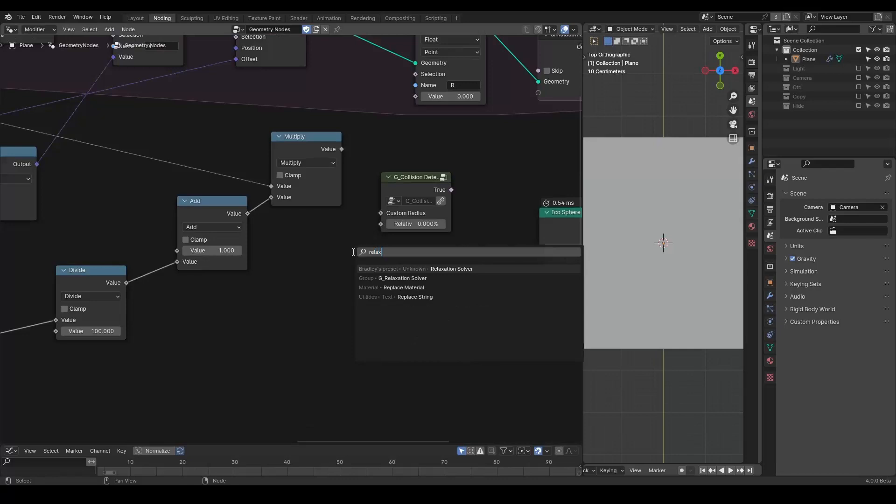
key("Return")
left_click(352, 252)
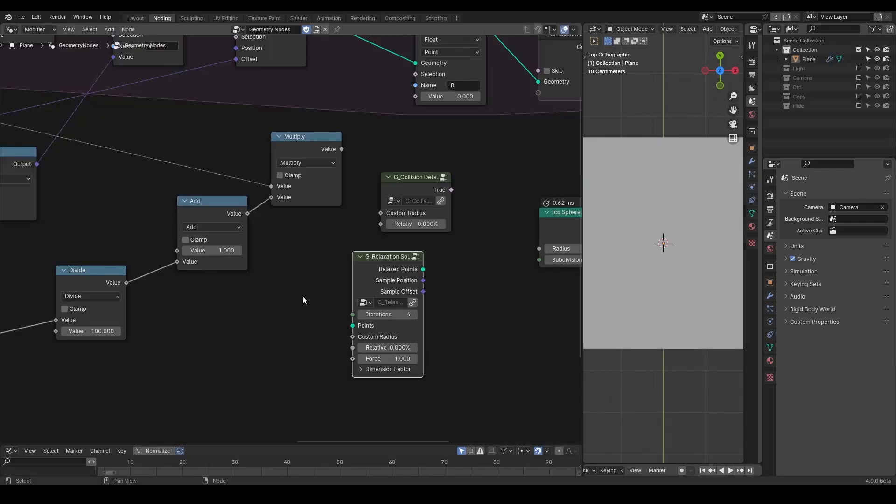
mouse_move(351, 261)
right_mouse_down("ctrl")
mouse_move(445, 256)
mouse_move(251, 275)
right_mouse_up("ctrl")
middle_click_drag(271, 278, 368, 293)
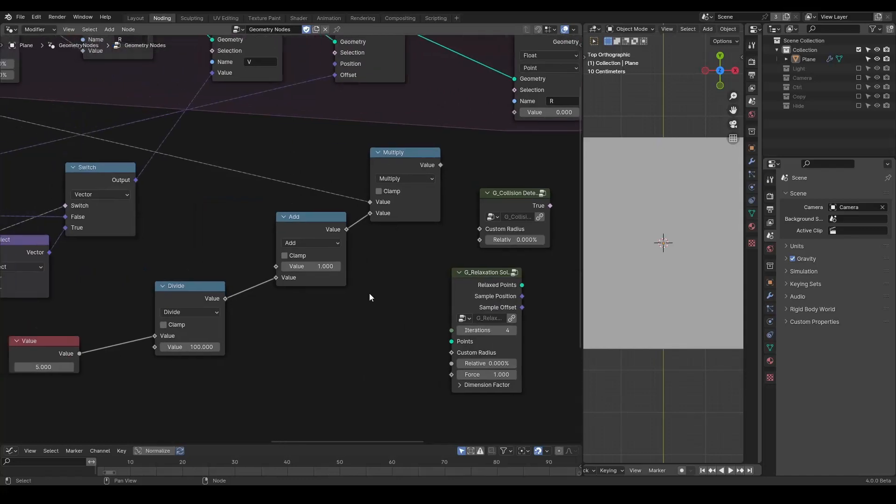
scroll(369, 293, "down", 8)
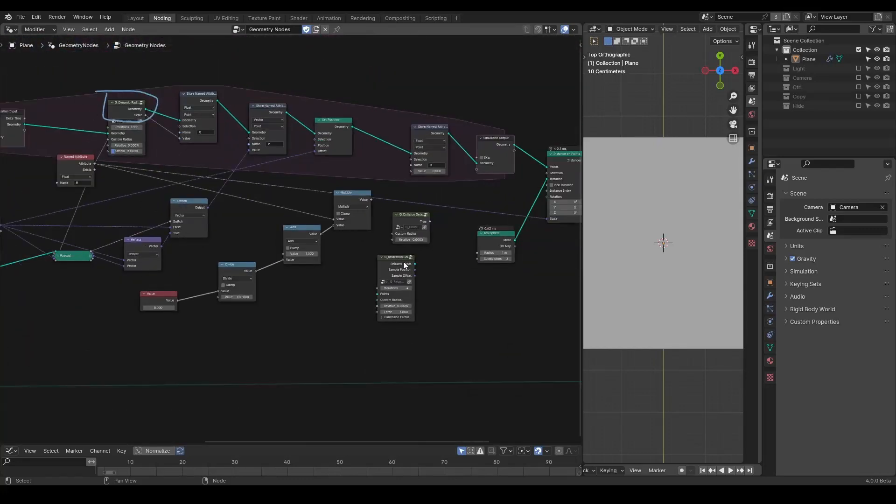
key("x")
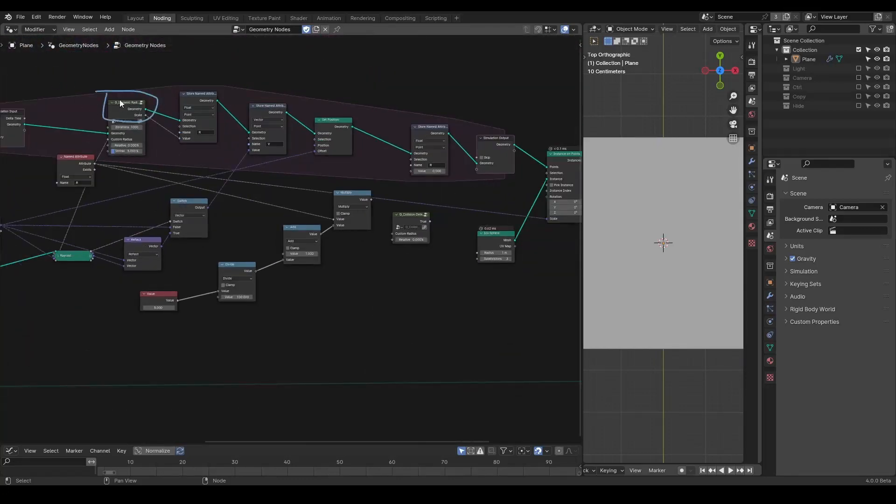
Step: Connect the Multiply output to the Collision Detection node's Custom Radius
right_click_drag(136, 112, 69, 134)
scroll(485, 190, "up", 5)
middle_click_drag(477, 191, 440, 190)
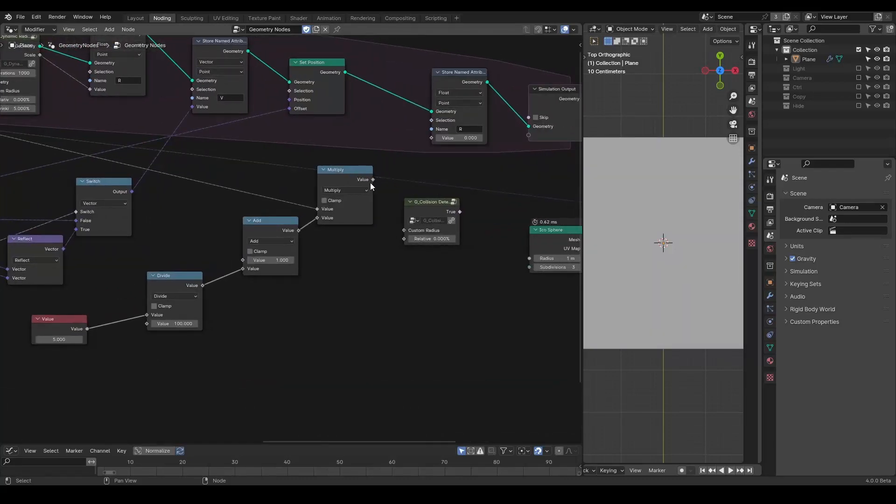
left_click_drag(370, 182, 404, 230)
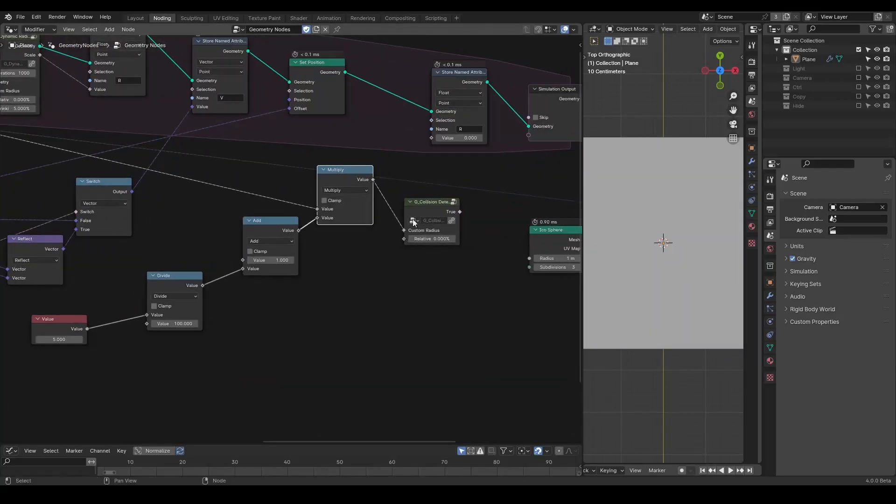
Step: Add a Not node fed by the Collision Detection node's True output
left_click_drag(460, 212, 512, 192)
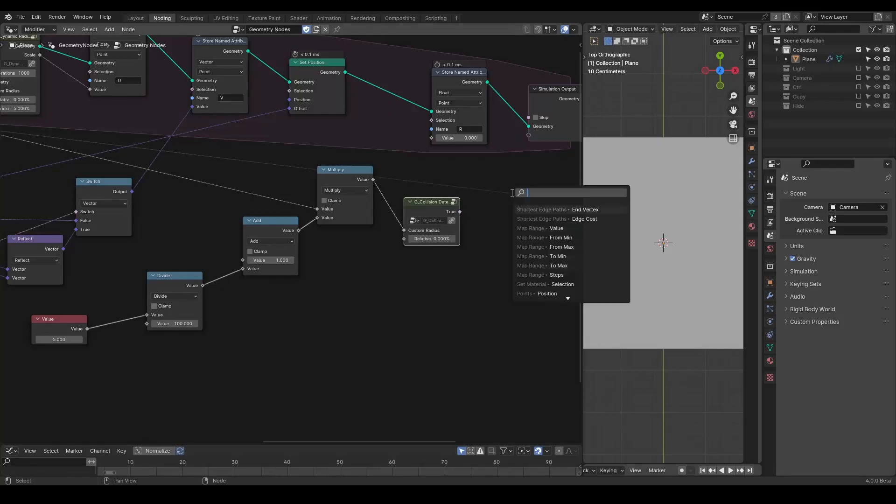
type("not")
key("Return")
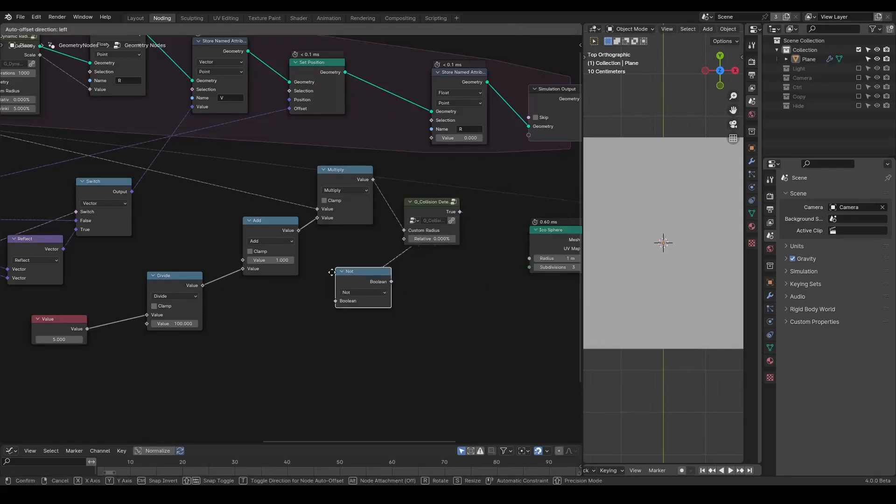
left_click_drag(381, 257, 437, 278)
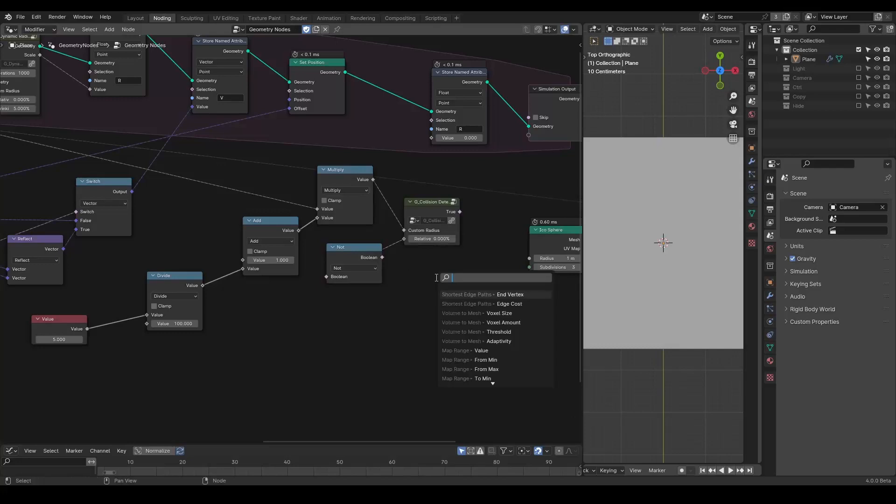
Step: Connect the Not output to the final R Store Named Attribute's Selection and the Multiply result to its Value
left_click_drag(382, 257, 433, 120)
left_click_drag(373, 179, 433, 137)
middle_click_drag(461, 200, 423, 197)
left_click_drag(298, 248, 444, 176)
middle_click_drag(434, 205, 186, 234)
scroll(186, 234, "down", 2)
scroll(289, 229, "down", 2)
left_click_drag(517, 104, 184, 206)
left_click_drag(285, 247, 236, 282, "shift")
Step: Rearrange the Multiply, Collision Detection and Not nodes into a tidy row below the zone
key("g")
key("x")
left_click(362, 236)
left_click(310, 242)
middle_click_drag(265, 246, 385, 246)
scroll(359, 245, "up", 5)
middle_click_drag(287, 232, 354, 207)
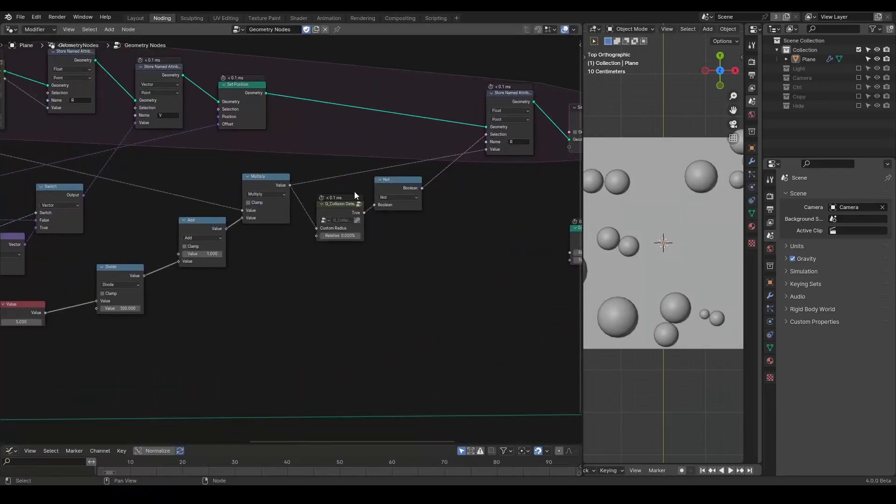
left_click_drag(396, 190, 401, 190)
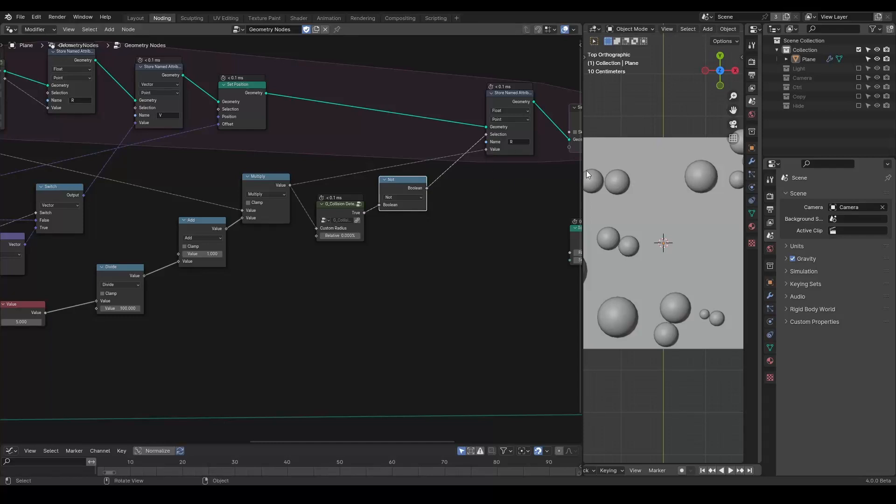
Step: Play the simulation to review how the sphere sizes grow
left_click_drag(582, 184, 494, 202)
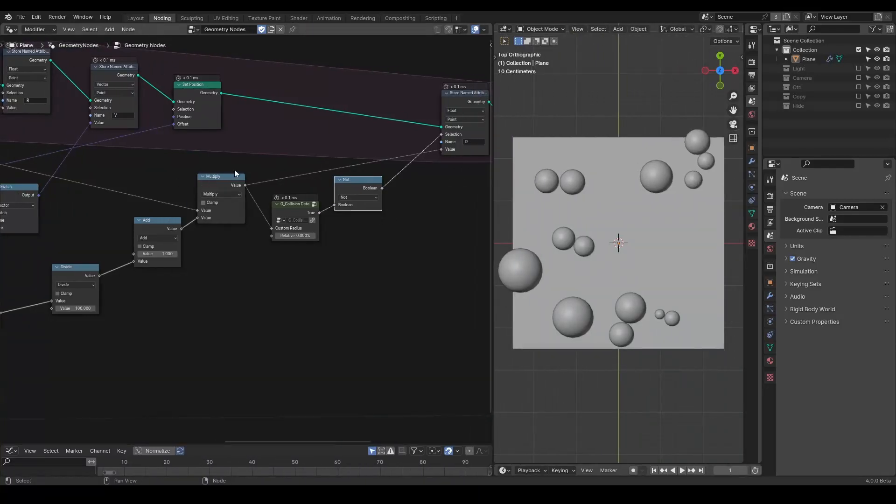
key("space")
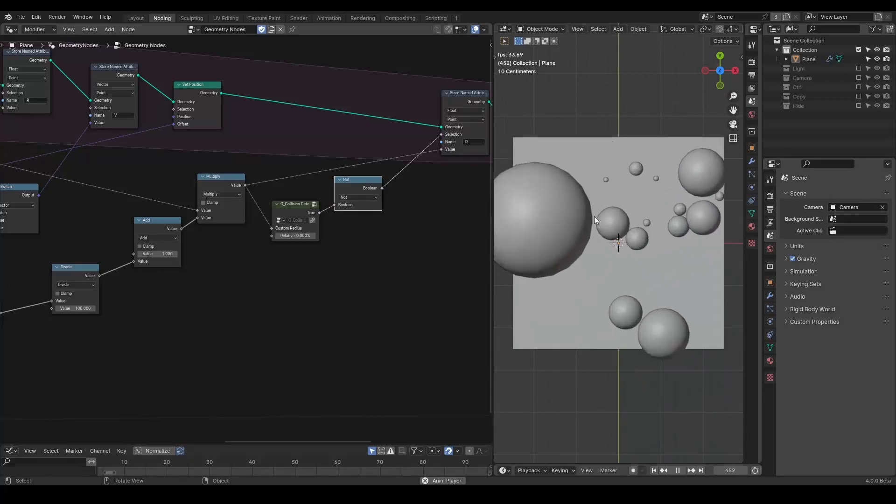
key("Escape")
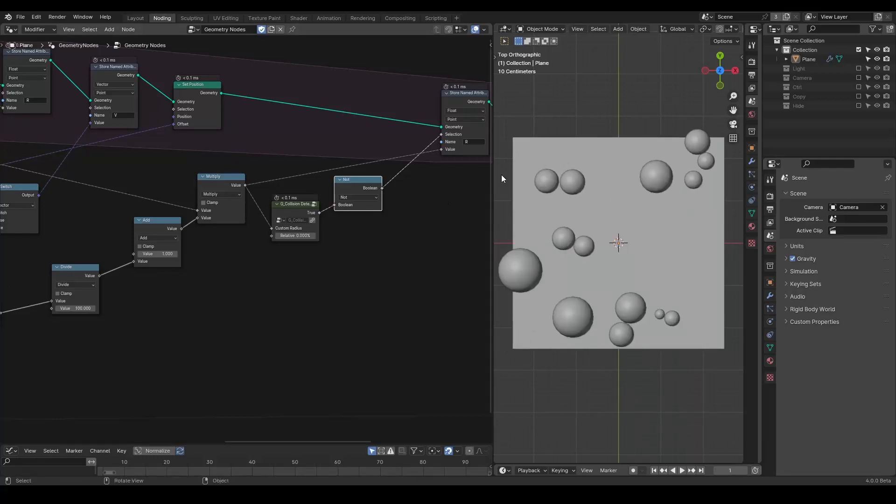
Step: Duplicate the R Store Named Attribute before the Simulation Input and name the copy OR
left_click_drag(493, 172, 564, 171)
middle_click_drag(295, 213, 420, 205)
middle_click_drag(8, 153, 467, 231)
left_click_drag(264, 145, 339, 155)
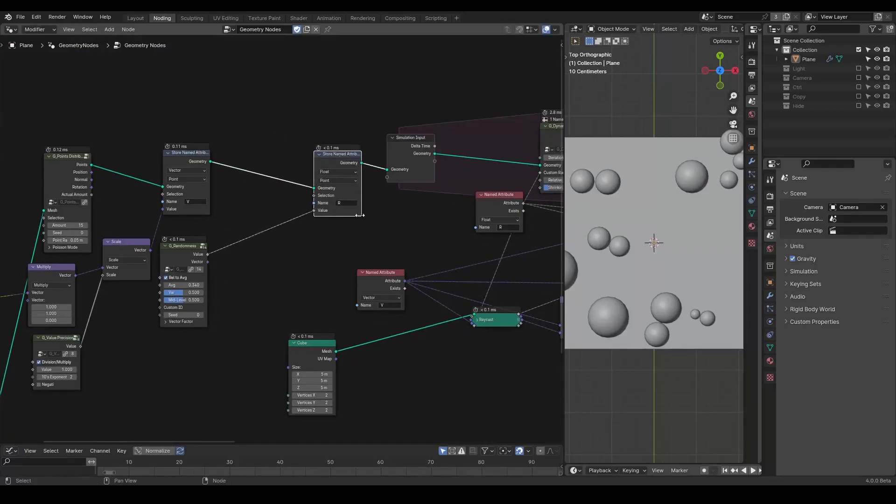
scroll(326, 206, "up", 1)
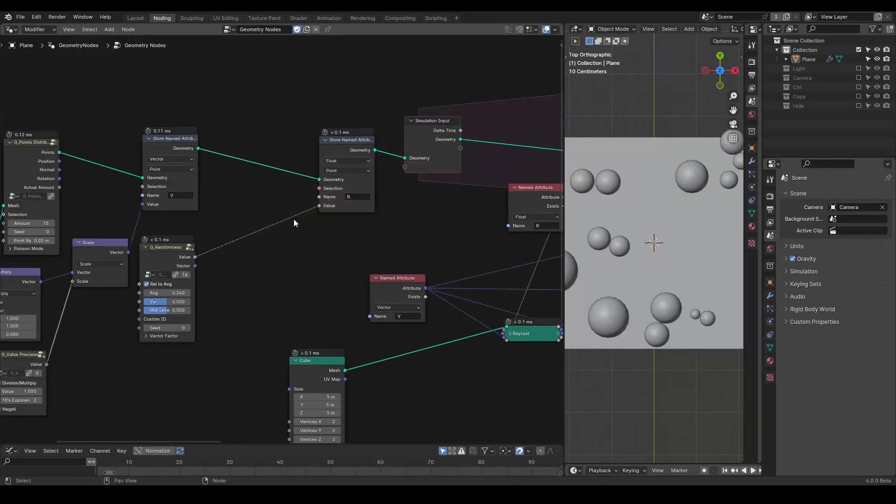
key("shift+d")
left_click(250, 125)
left_click(270, 176)
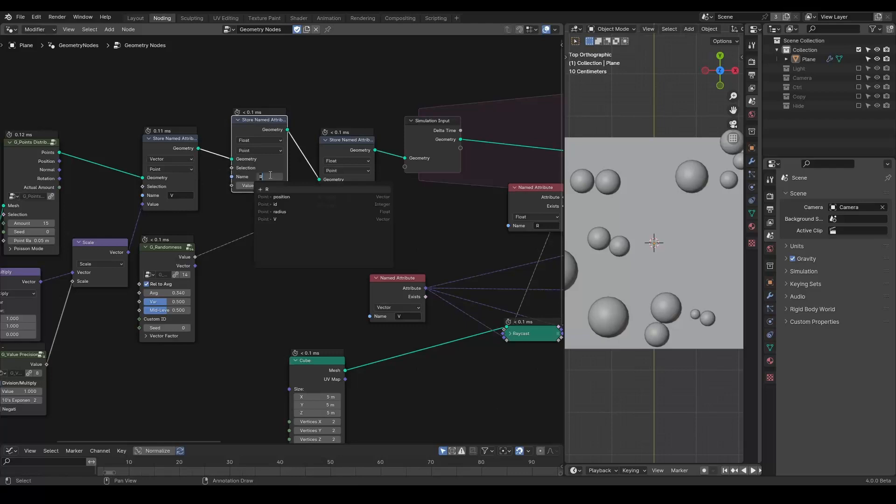
type("O")
key("Return")
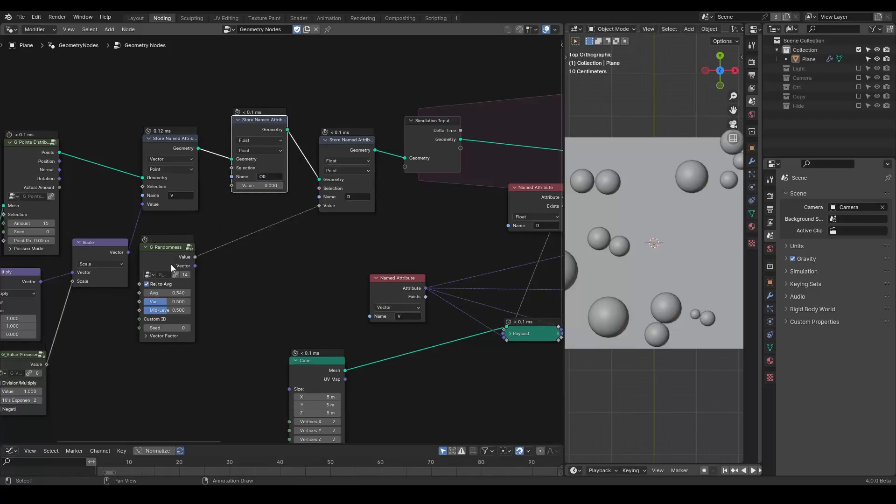
Step: Connect the random Value output to the OR Store Named Attribute's Value input
left_click_drag(195, 257, 232, 186)
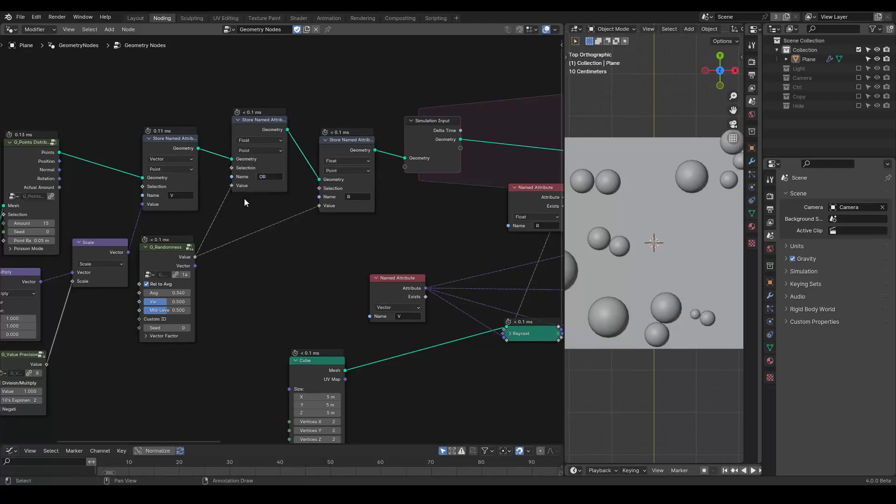
middle_click_drag(347, 264, 315, 253)
left_click_drag(58, 122, 43, 137)
Step: Duplicate a Named Attribute node and place the copy near the Multiply node
key("shift+d")
left_click(405, 286)
middle_click_drag(385, 279, 243, 267)
scroll(297, 265, "up", 2)
Step: Add a Clamp node fed by the Multiply result
left_click_drag(262, 161, 353, 274)
type("clamp")
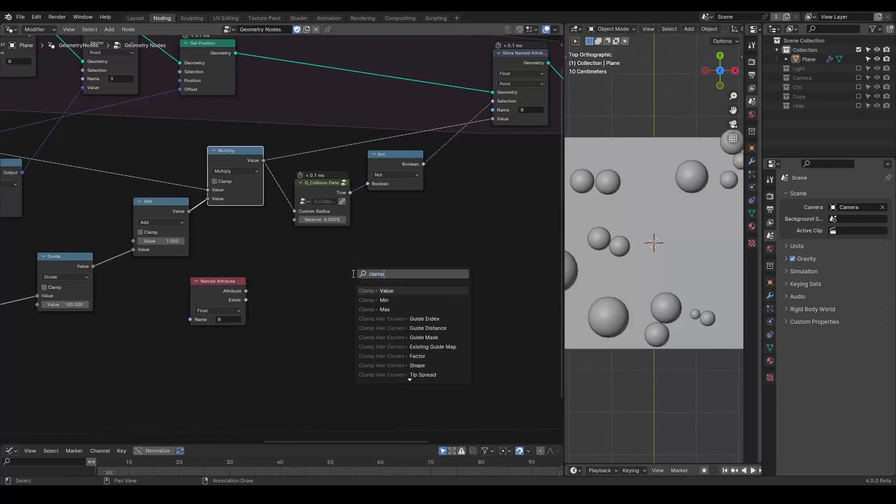
key("Return")
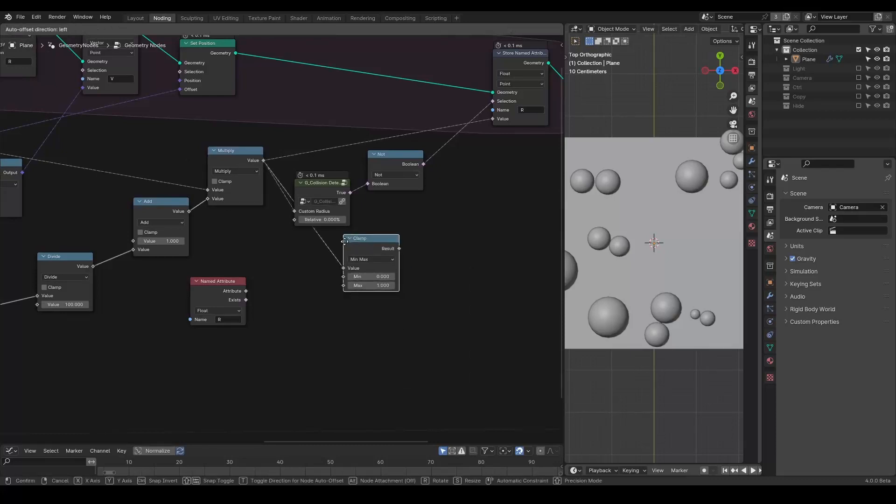
left_click(371, 233)
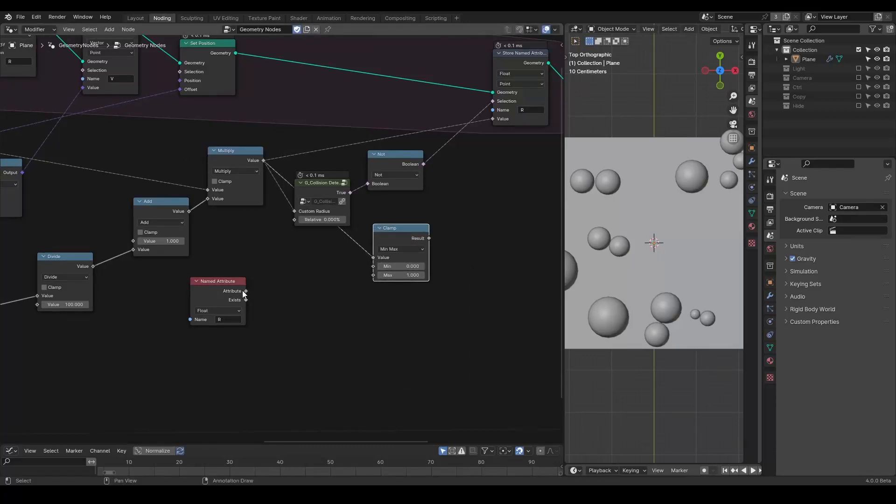
Step: Set the new Named Attribute node's name to OR
left_click(236, 320)
type("Or")
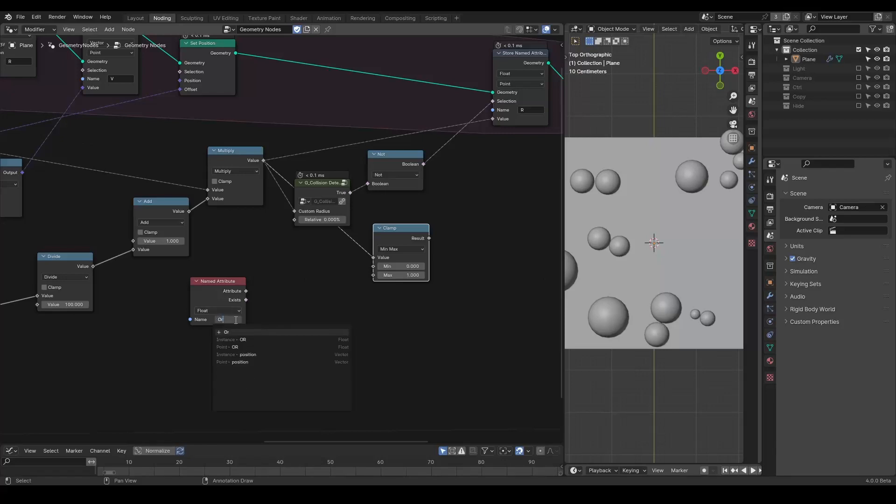
key("Down")
key("Down")
key("Return")
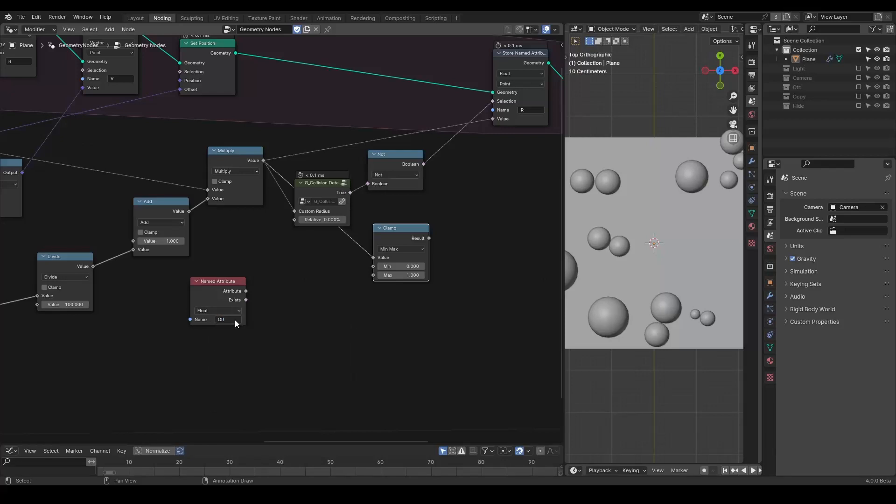
Step: Connect the OR attribute to the Clamp's Max and the Clamp result to the R Store Named Attribute's Value
left_click_drag(245, 290, 373, 275)
left_click_drag(325, 185, 364, 159)
left_click_drag(430, 238, 493, 119)
Step: Play the simulation to review the clamped sphere growth
left_click_drag(563, 161, 461, 161)
key("space")
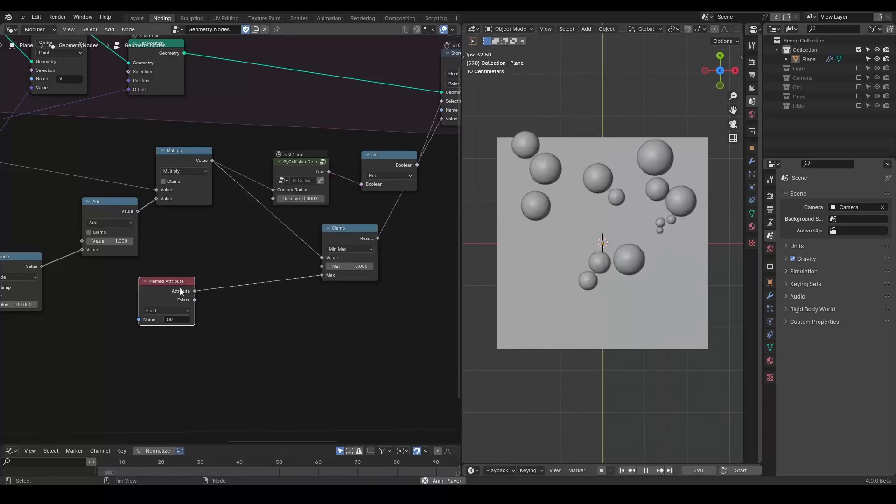
left_click_drag(180, 287, 265, 271)
middle_click_drag(265, 272, 176, 304)
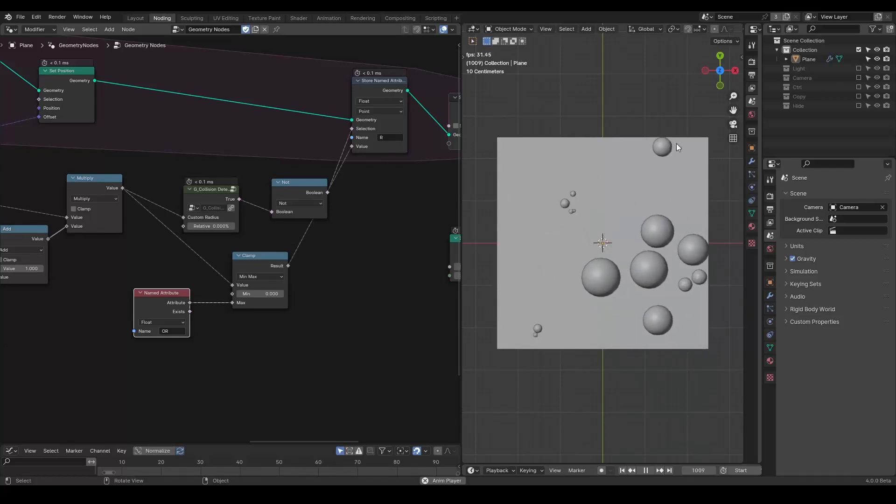
key("space")
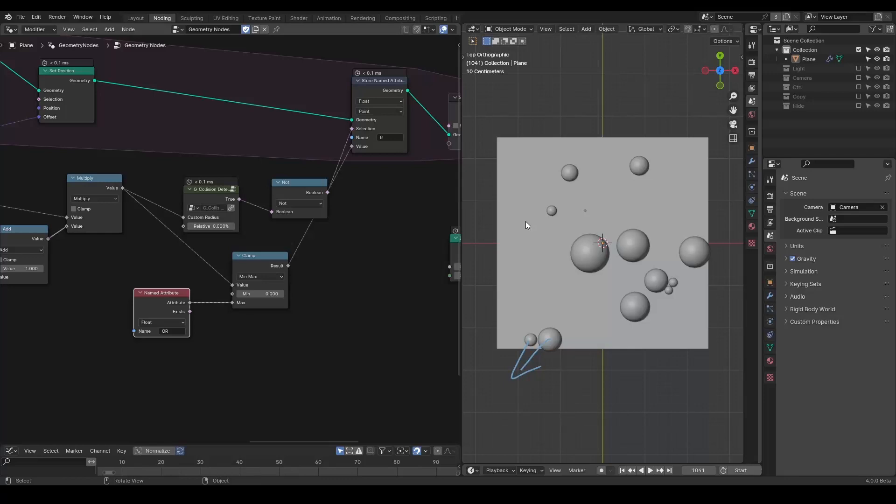
Step: Rearrange the Cube, Raycast and Named Attribute nodes to make room below them
left_click_drag(292, 183, 282, 173)
middle_click_drag(242, 245, 363, 164)
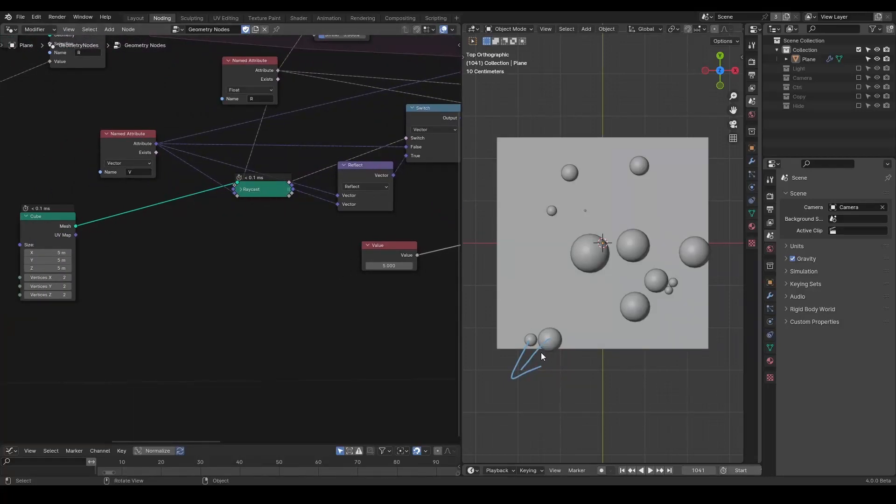
left_click_drag(539, 351, 569, 350)
middle_click_drag(267, 254, 330, 248)
scroll(309, 200, "down", 1)
left_click_drag(296, 84, 140, 120)
left_click(159, 77)
middle_click_drag(316, 200, 272, 193)
left_click_drag(272, 184, 228, 218)
middle_click_drag(177, 242, 292, 244)
left_click_drag(257, 141, 154, 174)
left_click(145, 164)
left_click_drag(183, 213, 131, 220)
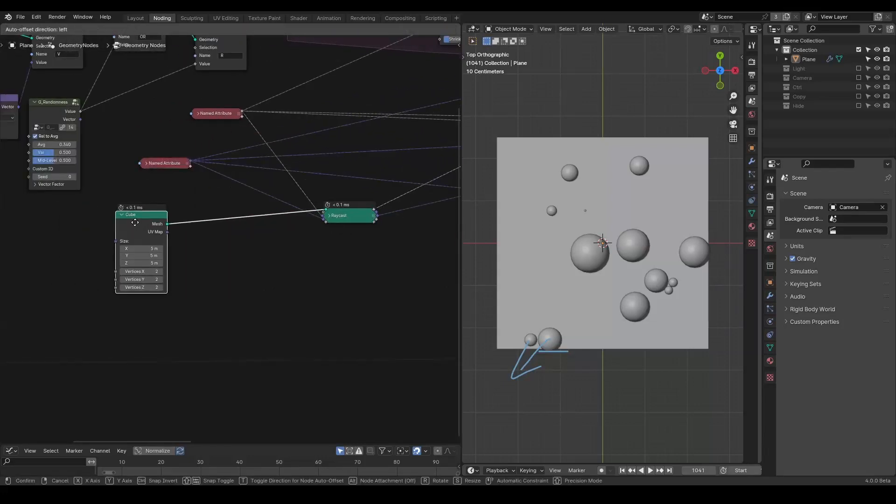
middle_click_drag(338, 268, 303, 267)
left_click_drag(322, 216, 286, 204)
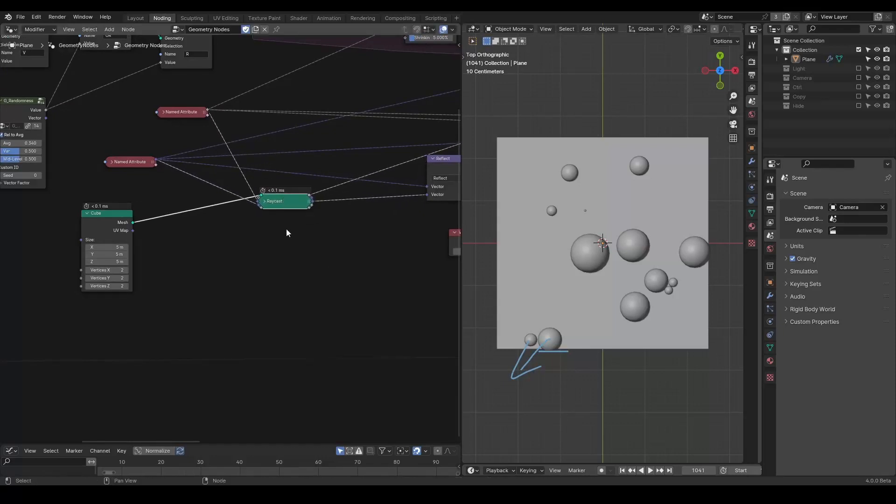
Step: Add a Geometry Proximity node and connect the Cube's Mesh to its Target
key("shift+a")
mouse_move(284, 236)
type("geom")
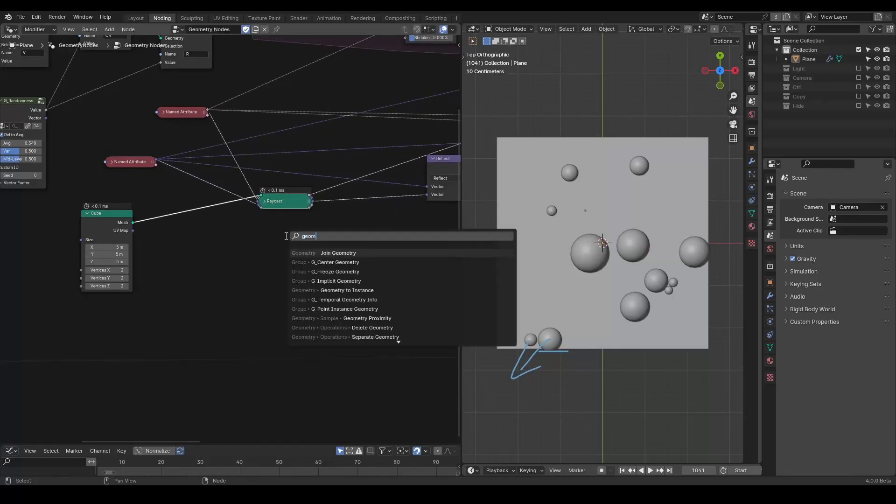
type("etry prox")
key("Return")
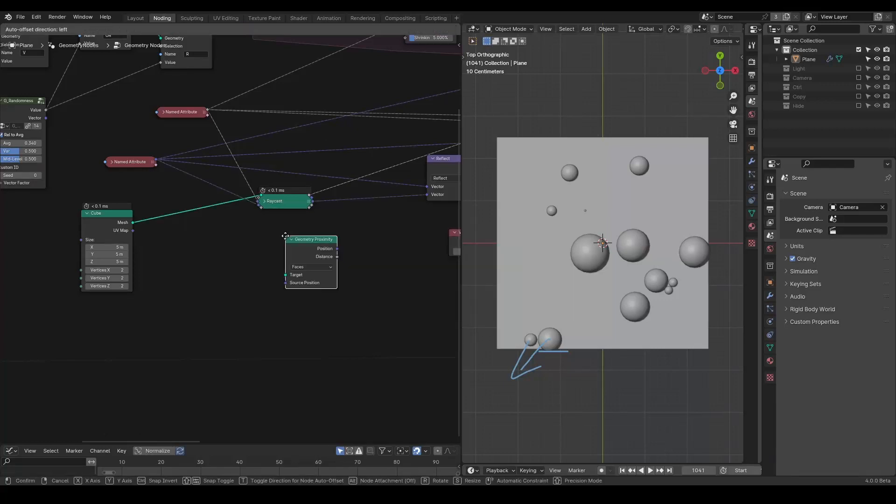
left_click(256, 237)
scroll(220, 204, "up", 1)
left_click_drag(117, 220, 262, 281)
left_click_drag(268, 247, 214, 255)
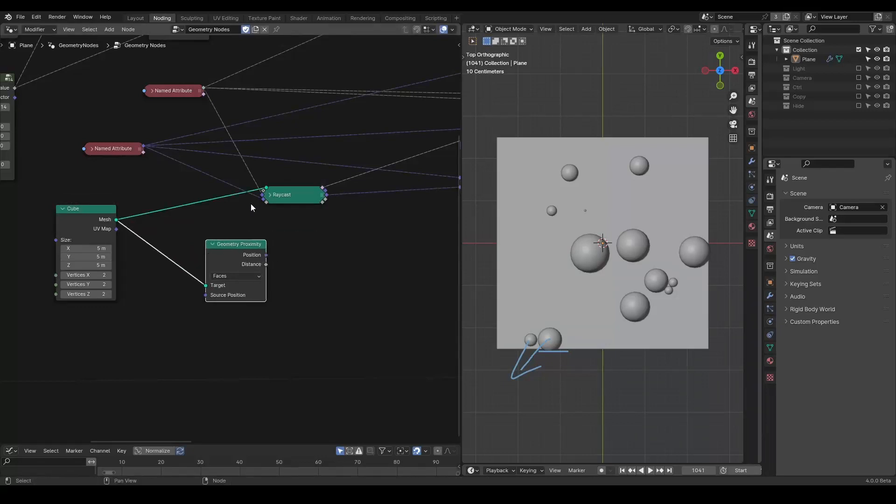
Step: Rearrange the Raycast, Reflect and Geometry Proximity nodes into clearer positions
scroll(266, 232, "down", 3)
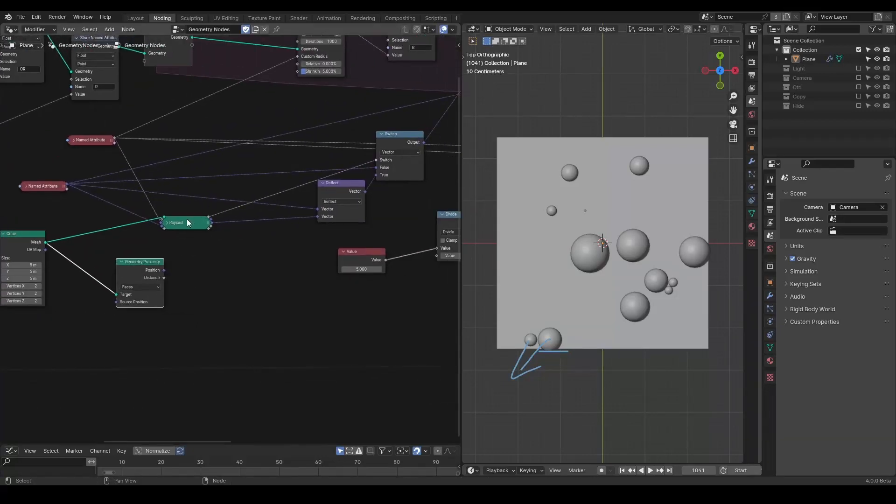
left_click_drag(189, 222, 122, 225)
left_click_drag(360, 220, 246, 228)
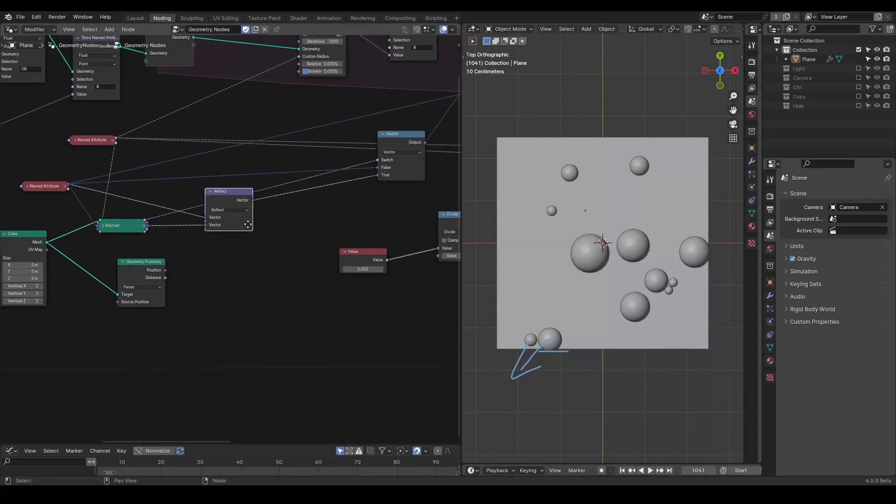
middle_click_drag(239, 270, 322, 204)
scroll(322, 204, "up", 2)
left_click_drag(227, 205, 227, 246)
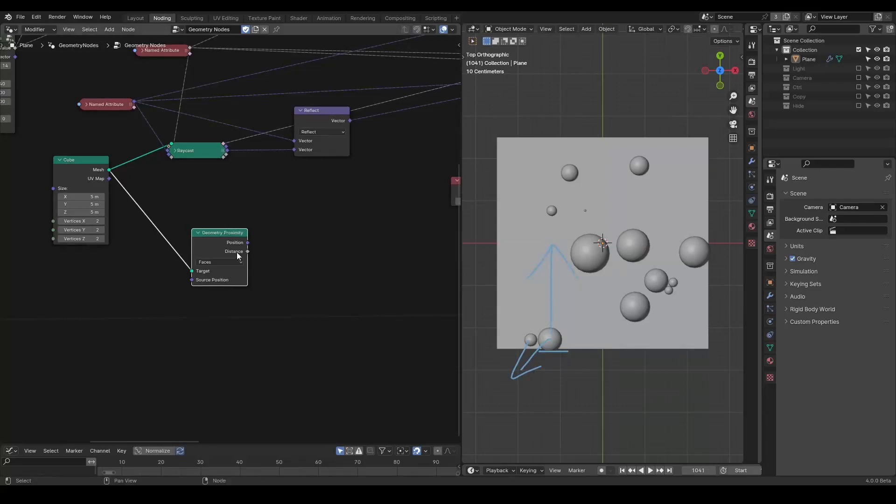
middle_click_drag(237, 256, 212, 281)
left_click_drag(191, 278, 190, 311)
middle_click_drag(236, 283, 127, 339)
scroll(163, 311, "down", 4)
middle_click_drag(170, 306, 243, 298)
scroll(242, 297, "up", 2)
Step: Add a Position input node beside the Geometry Proximity node
key("shift+a")
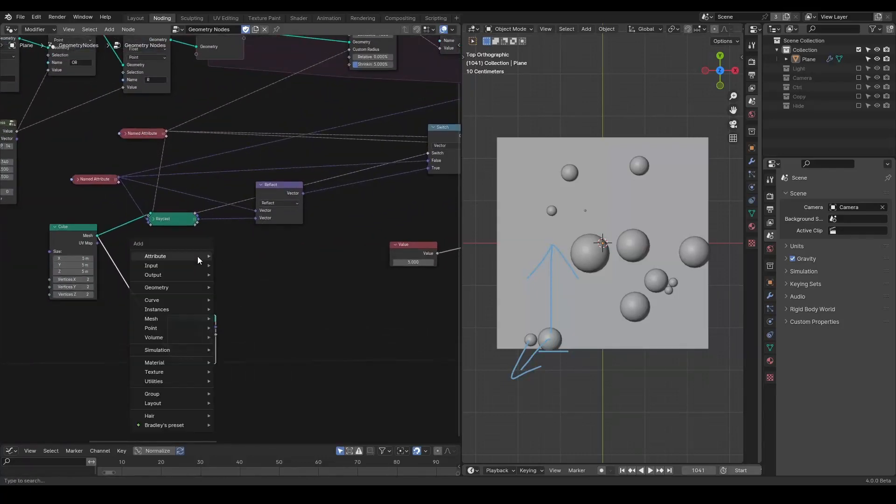
type("posi")
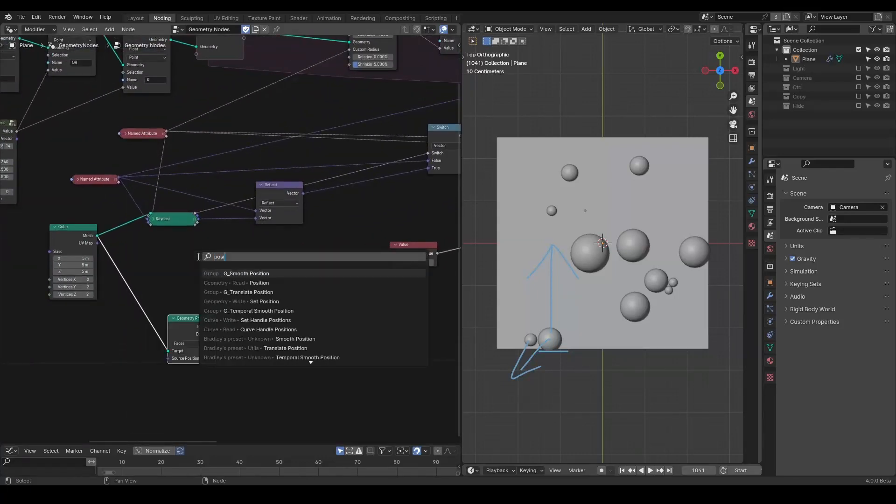
key("Down")
key("Return")
left_click(169, 257)
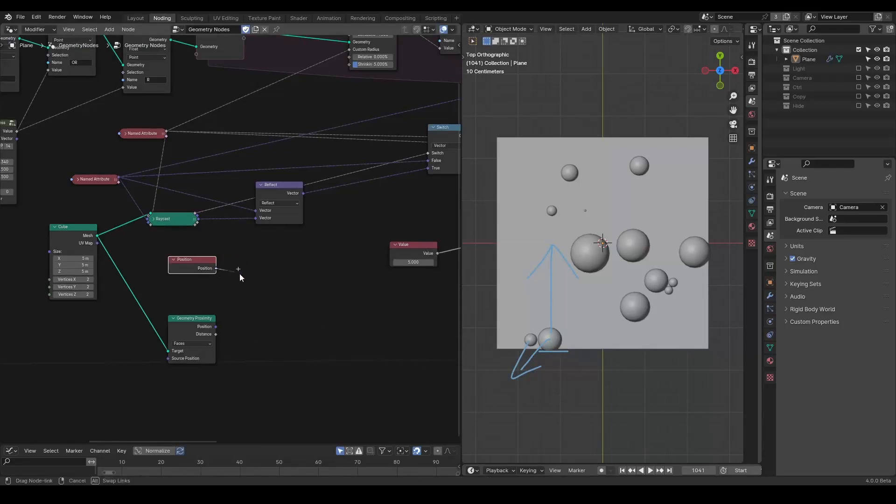
Step: Add a Subtract node that subtracts the point Position from the proximity Position
key("shift+a")
type("subtract")
key("Return")
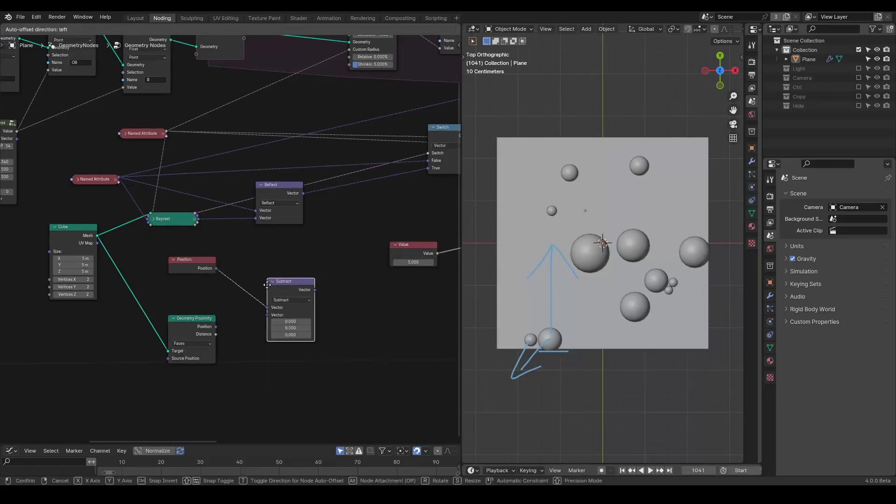
left_click(256, 260)
scroll(229, 330, "up", 3)
left_click_drag(211, 351, 261, 310)
mouse_move(317, 289)
middle_mouse_down()
mouse_move(262, 279)
mouse_move(313, 279)
middle_mouse_up()
scroll(263, 279, "down", 1)
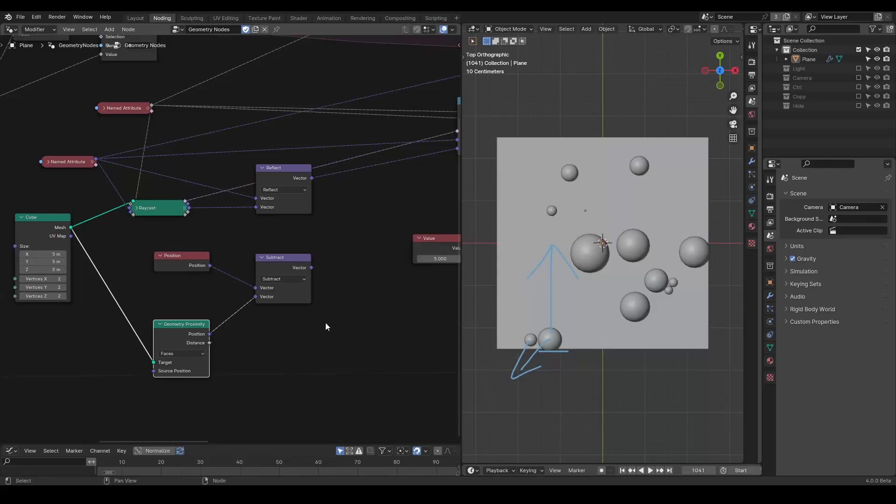
left_click_drag(269, 267, 256, 264)
middle_click_drag(253, 265, 251, 286)
Step: Add a Less Than or Equal node comparing proximity Distance with the R attribute, and wire it and the offset vector into the Switch
left_click_drag(207, 364, 319, 323)
type("less than")
key("Return")
left_click(322, 260)
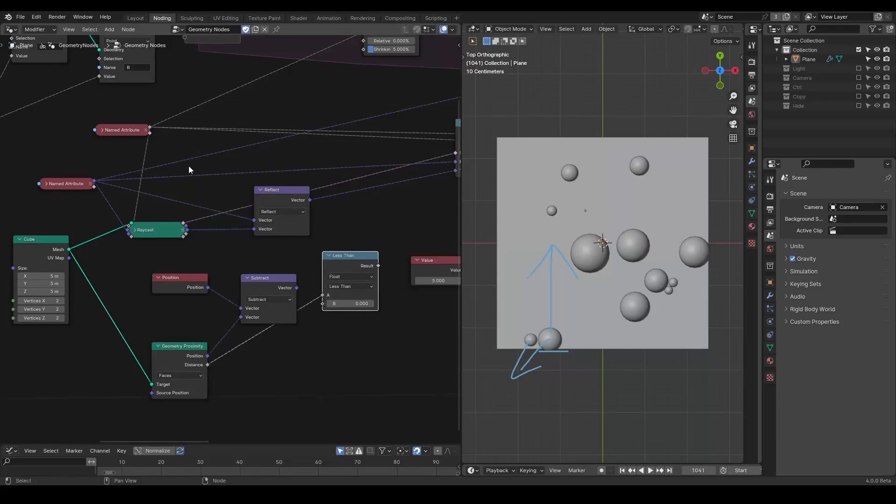
left_click_drag(149, 129, 323, 304)
left_click(345, 286)
left_click(345, 316)
scroll(258, 276, "right", 5, "ctrl")
left_click_drag(258, 267, 335, 155)
left_click_drag(175, 289, 334, 173)
scroll(231, 203, "left", 5, "ctrl")
key("x")
left_click_drag(310, 281, 307, 344)
Step: Replay the simulation from the first frame to review the sphere motion
key("shift+Left")
key("space")
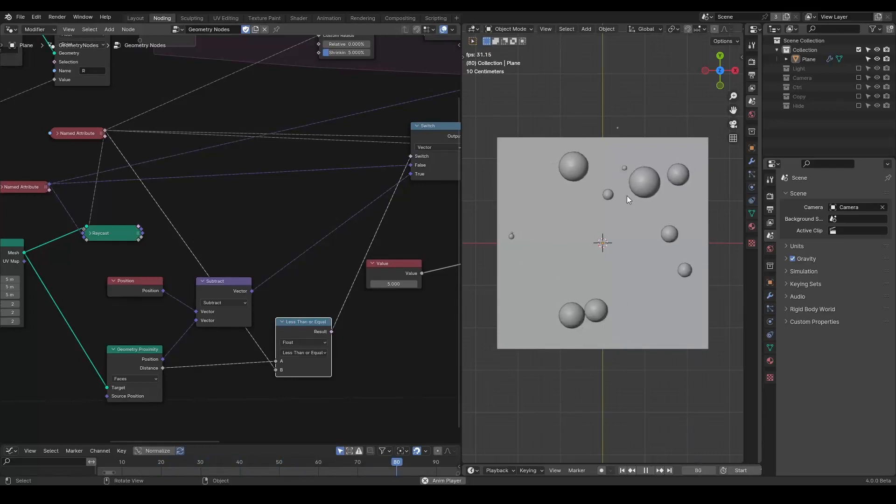
key("space")
Step: Insert a Normalize node after the Subtract output and tidy the surrounding nodes
left_click_drag(218, 288, 211, 263)
key("shift+a")
type("normal")
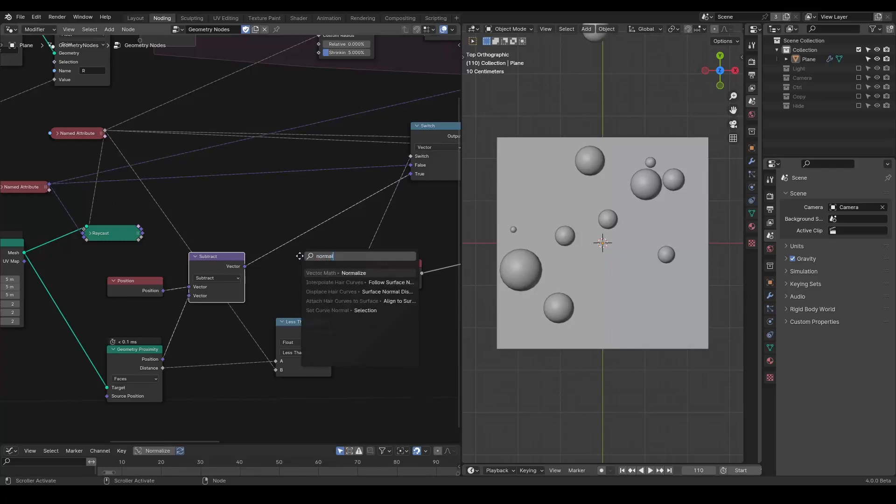
key("Return")
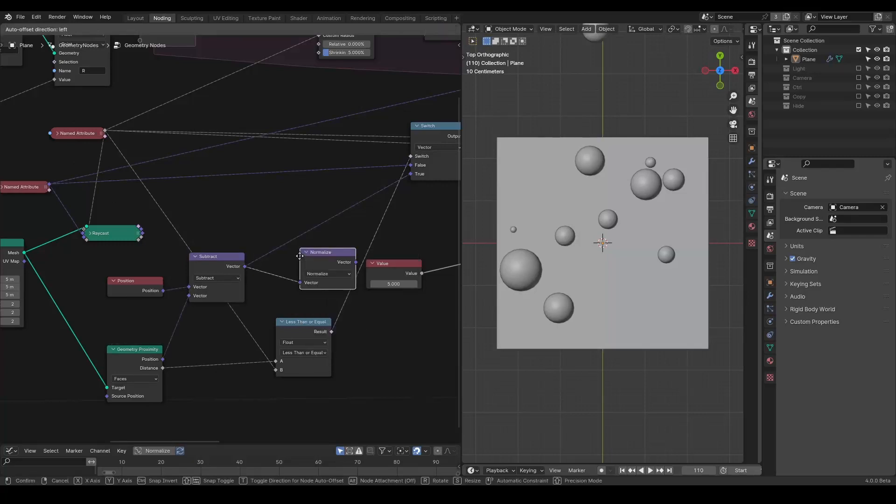
left_click(308, 237)
left_click_drag(308, 237, 299, 220)
left_click(301, 335)
left_click_drag(299, 335, 321, 356)
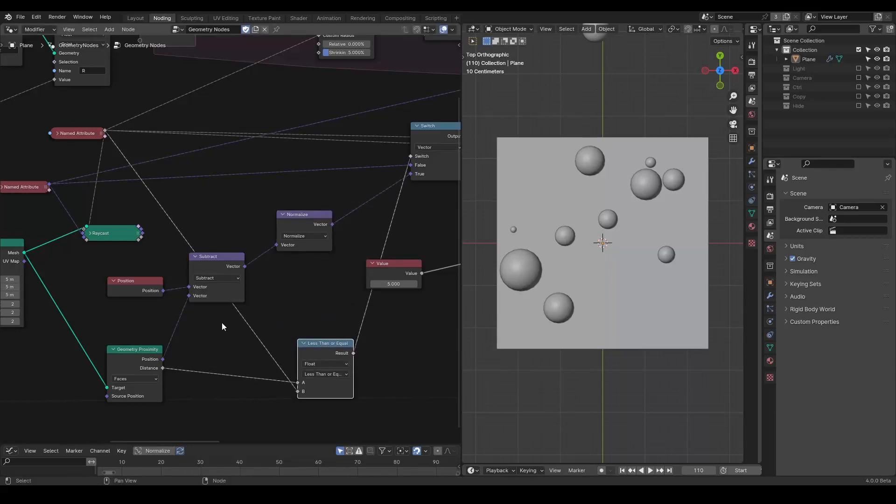
right_click_drag(326, 187, 328, 205, "ctrl")
left_click(329, 228)
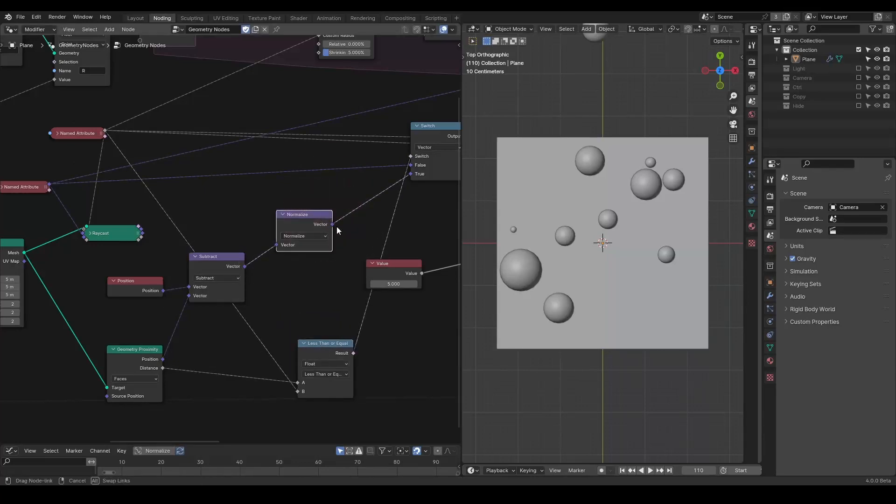
Step: Add a Scale node after the Normalize output
key("shift+a")
type("scale")
key("Return")
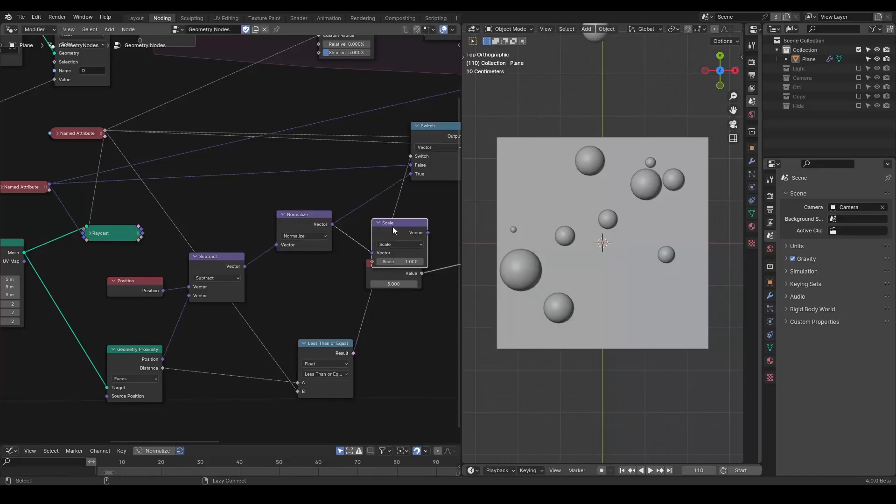
left_click(337, 217)
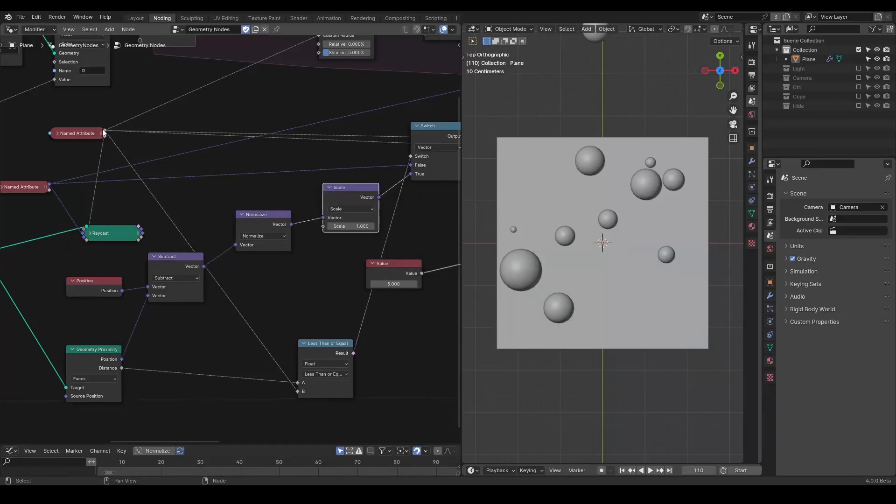
Step: Add a Length node on the V Named Attribute output to get the velocity's magnitude
scroll(57, 163, "up", 5, "ctrl")
left_click(71, 186)
left_click_drag(72, 186, 256, 182)
type("length")
key("Return")
left_click(232, 183)
left_click_drag(323, 222, 328, 238)
left_click_drag(289, 189, 329, 196)
left_click(381, 216)
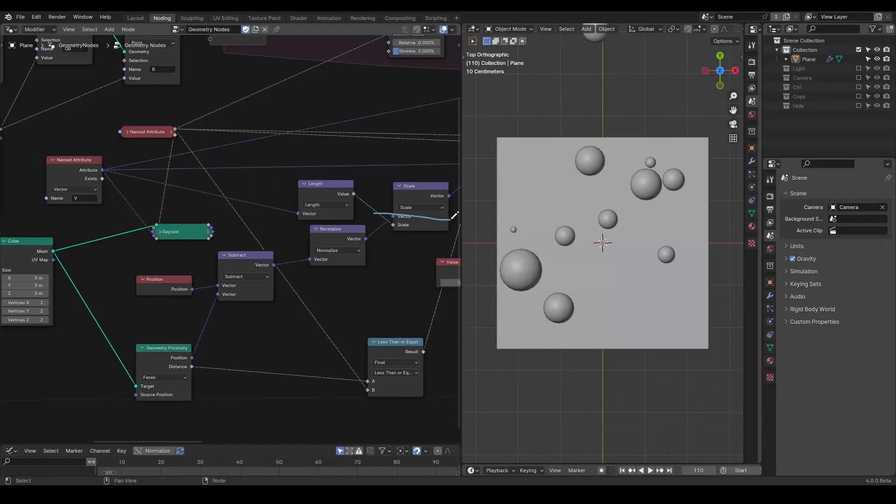
middle_click_drag(351, 199, 319, 196)
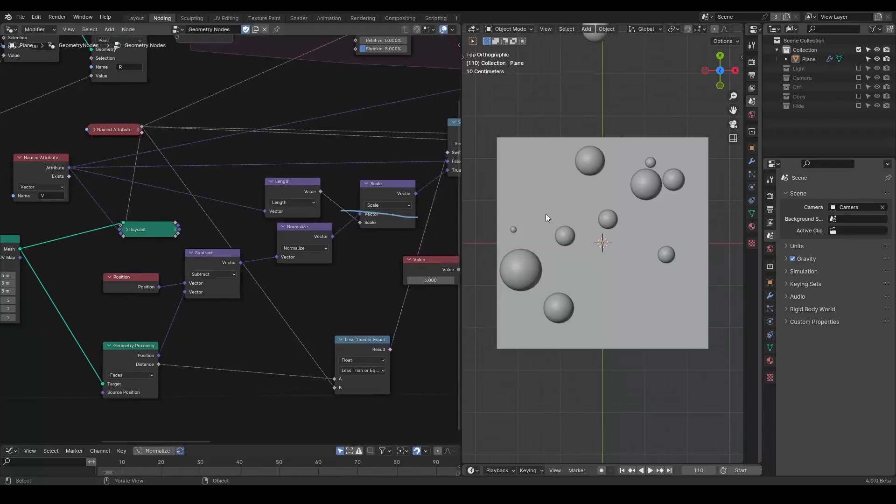
Step: Play the simulation to review the updated sphere motion
key("space")
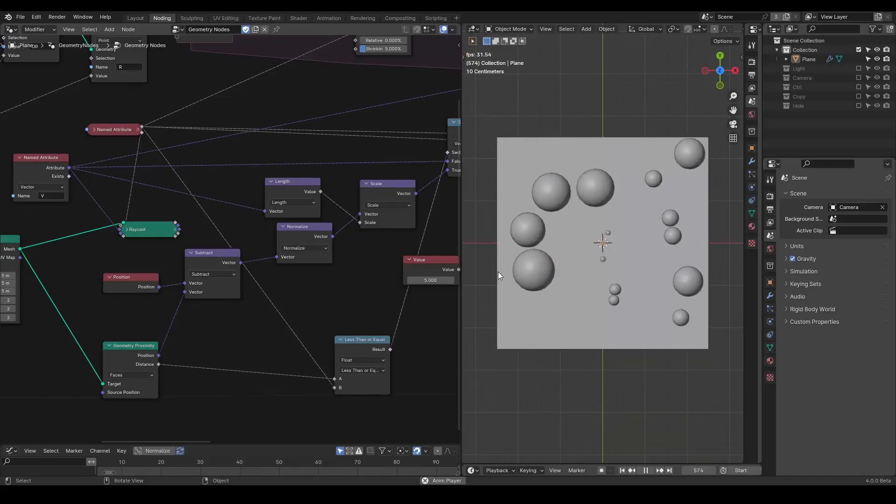
key("space")
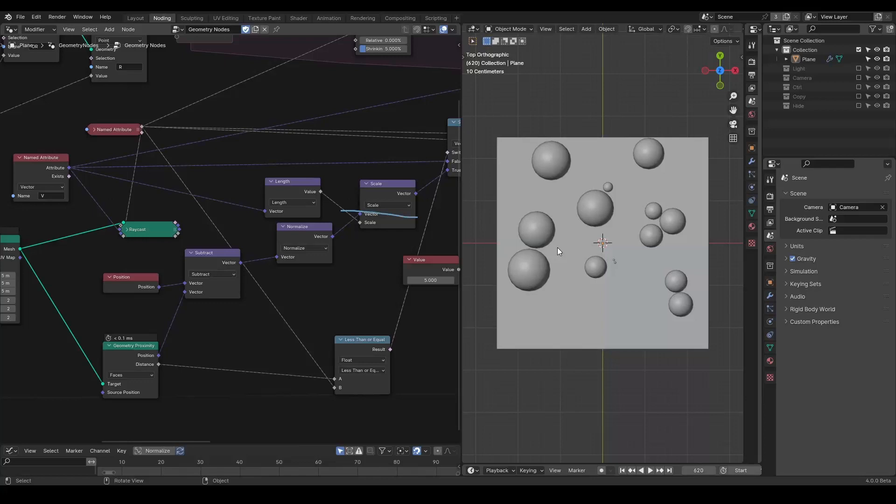
Step: Rewind to the first frame and rearrange the node groups to make room near the R Named Attribute node
key("shift+Left")
middle_click_drag(506, 270, 518, 269, "shift")
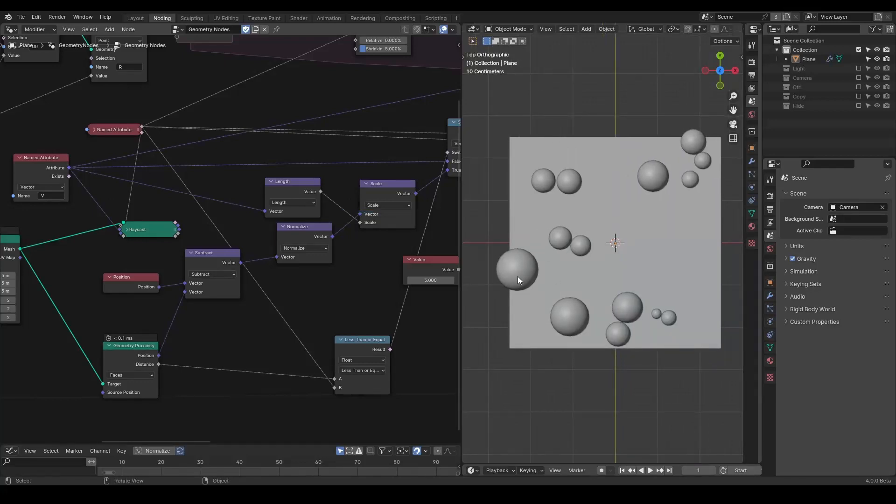
scroll(275, 240, "down", 3)
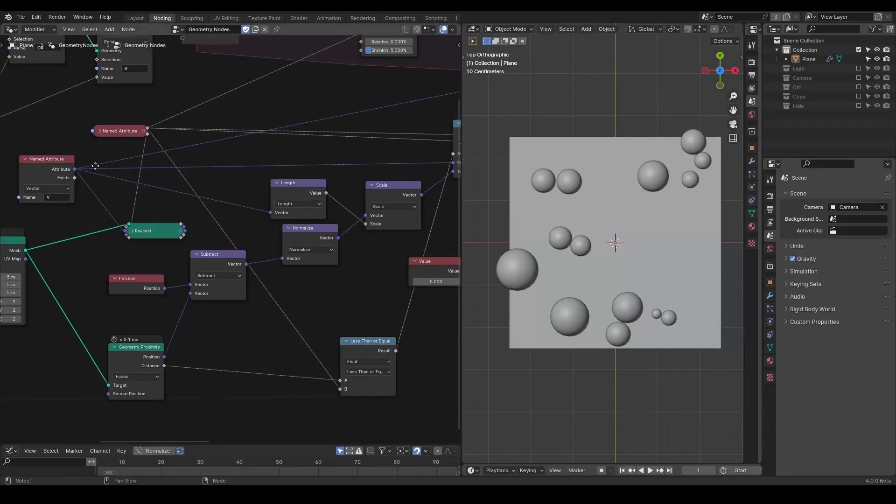
middle_click_drag(250, 238, 307, 192)
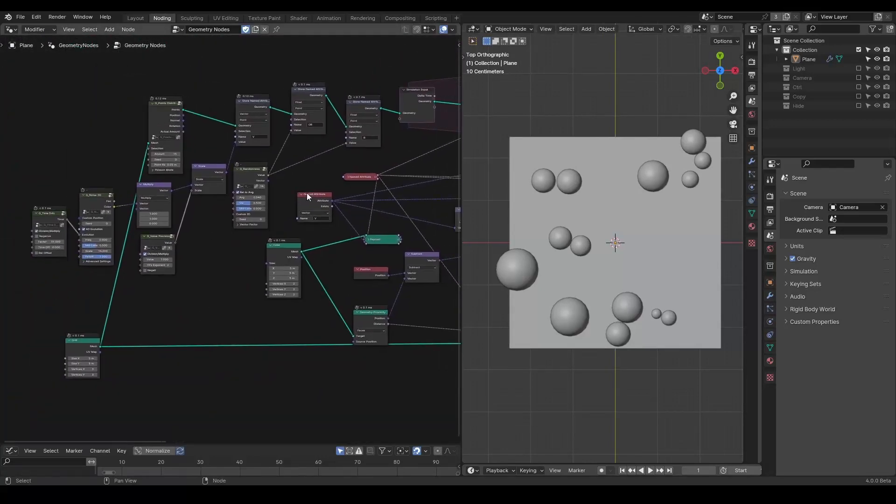
left_click_drag(247, 61, 2, 403)
left_click_drag(371, 57, 289, 136, "shift")
key("g")
left_click(199, 137)
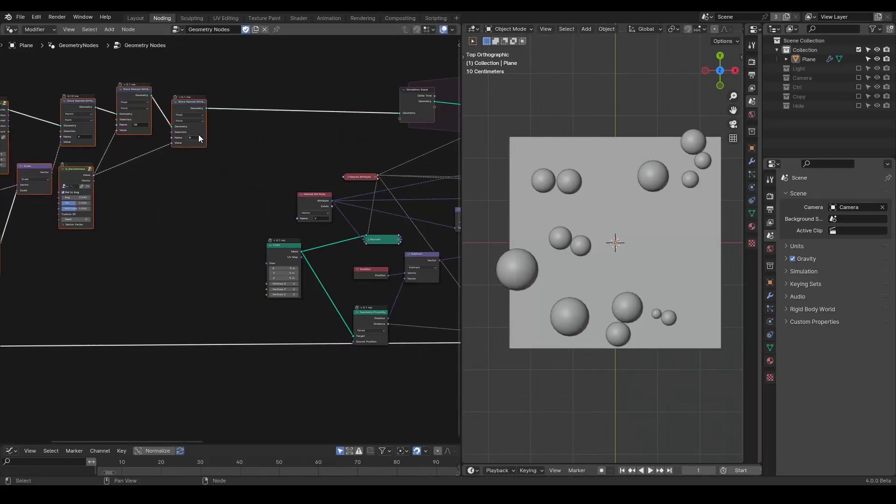
middle_click_drag(336, 221, 267, 200)
left_click(306, 300)
left_click_drag(204, 234, 35, 263)
left_click_drag(304, 294, 122, 199)
middle_click_drag(125, 202, 100, 226)
scroll(164, 250, "up", 5)
scroll(137, 251, "down", 1)
left_click(267, 173)
left_click_drag(274, 175, 62, 164)
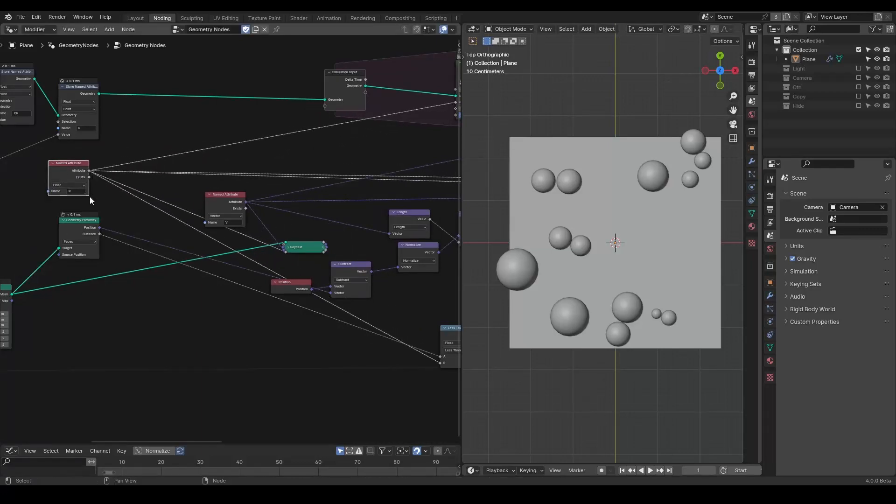
Step: Add a Less Than float node and connect the R Named Attribute and Geometry Proximity Distance into it
left_click(189, 165)
key("shift+a")
type("less")
key("Return")
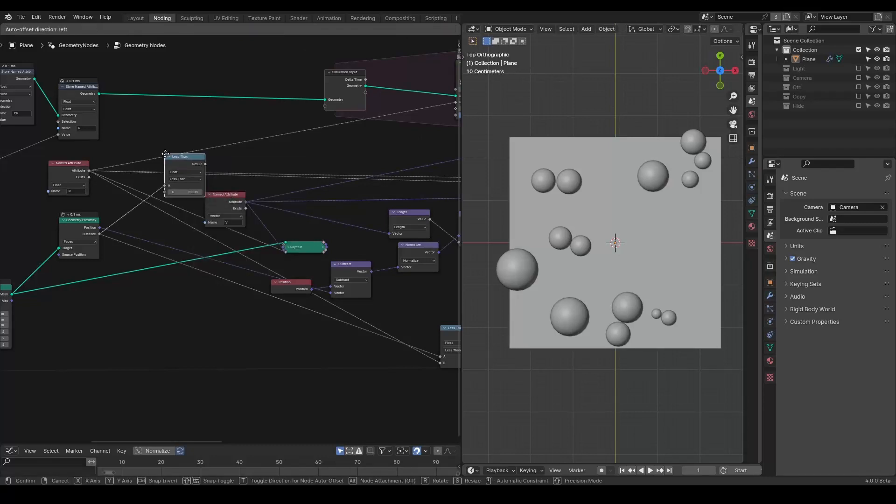
left_click(166, 164)
scroll(165, 177, "up", 3)
left_click_drag(108, 139, 227, 160)
middle_click_drag(214, 49, 162, 182)
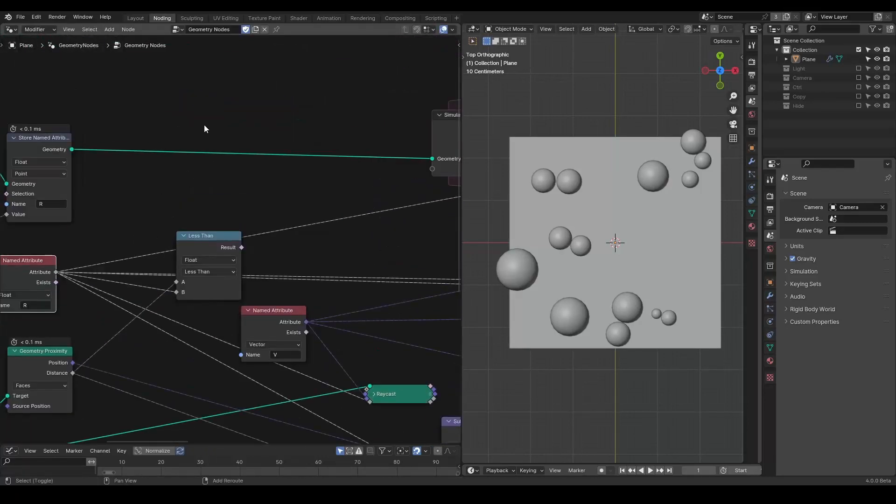
Step: Insert a Delete Geometry node after the R Store Named Attribute and feed the Less Than result into its Selection
key("shift+a")
type("delete")
key("Return")
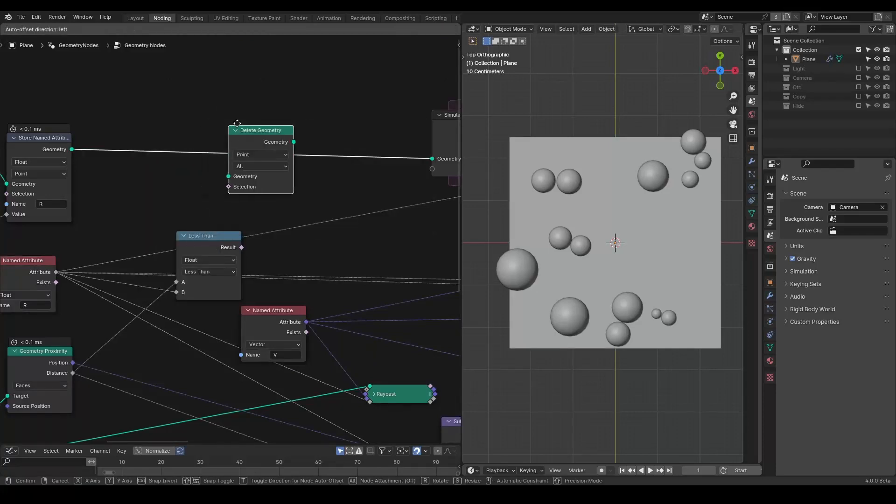
left_click(254, 120)
left_click_drag(241, 247, 247, 181)
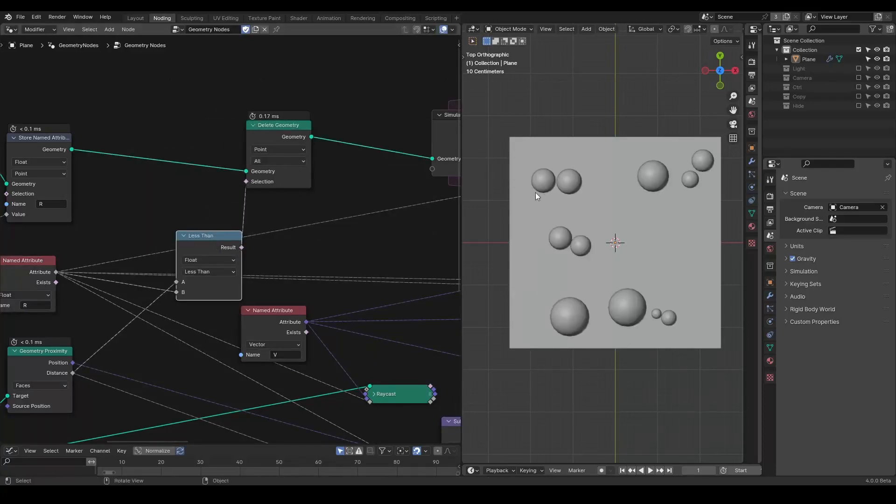
Step: Toggle the Delete Geometry node's mute and play the simulation to compare the sphere results
left_click(293, 137)
key("m")
key("m")
key("m")
key("m")
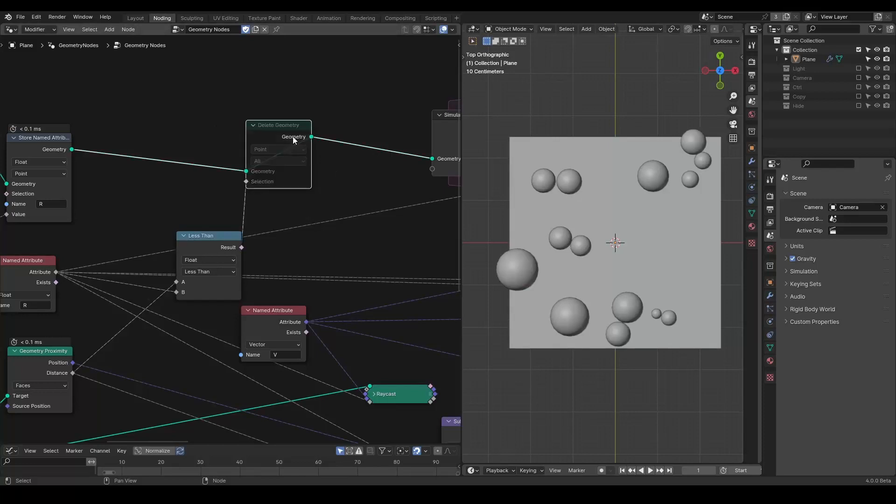
key("m")
key("m")
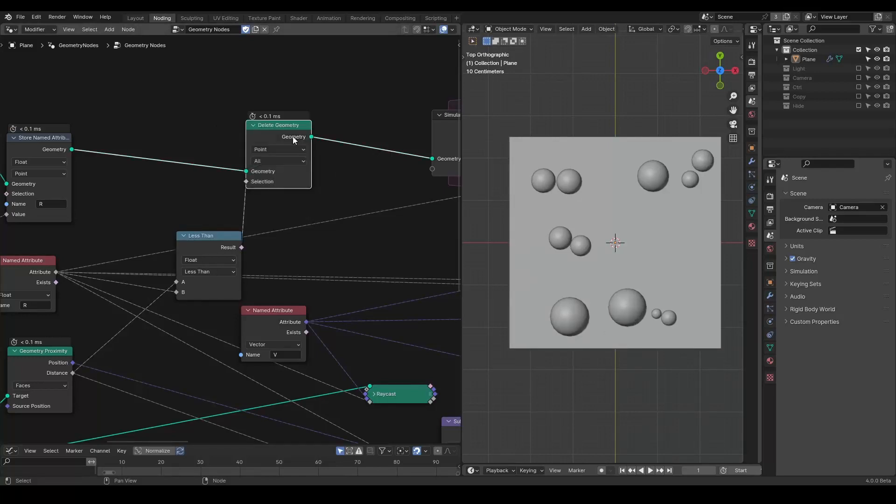
middle_click_drag(368, 250, 250, 223)
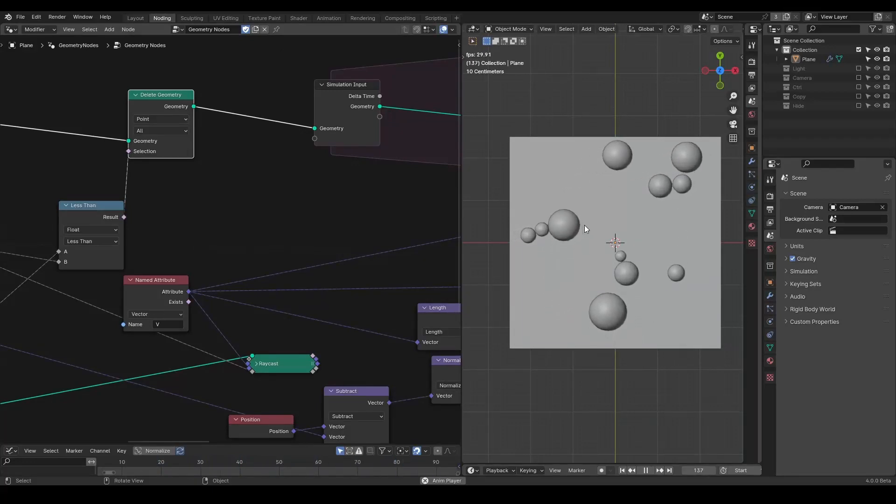
key("Escape")
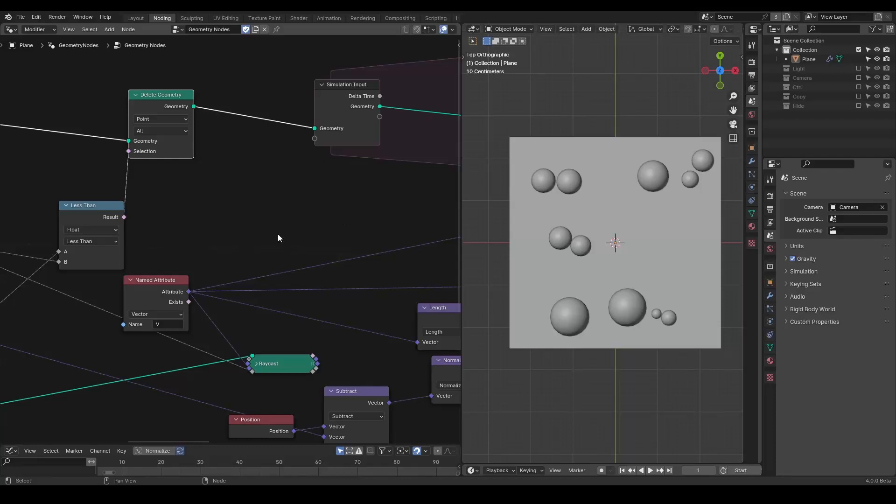
Step: Lower the Value Precision node's 10's Exponent to 1 and play the simulation
middle_click_drag(166, 284, 277, 189)
scroll(248, 231, "down", 3)
middle_click_drag(222, 268, 283, 234)
scroll(280, 235, "up", 2)
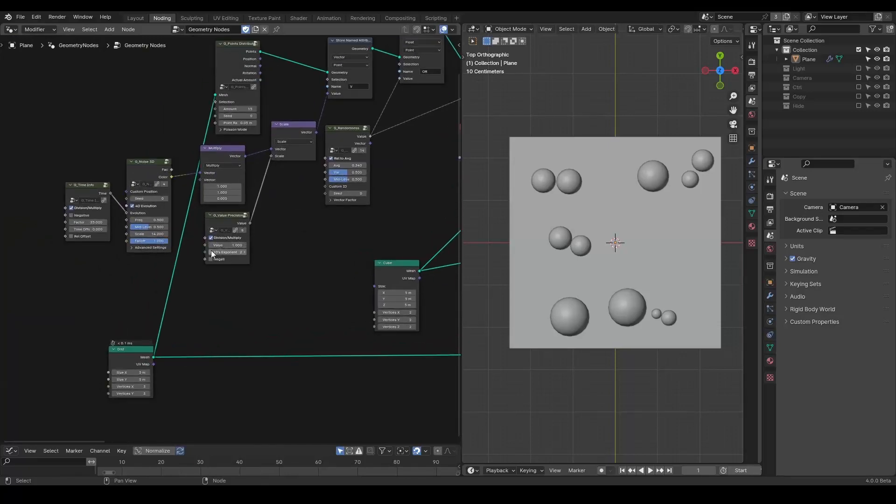
scroll(219, 250, "up", 1)
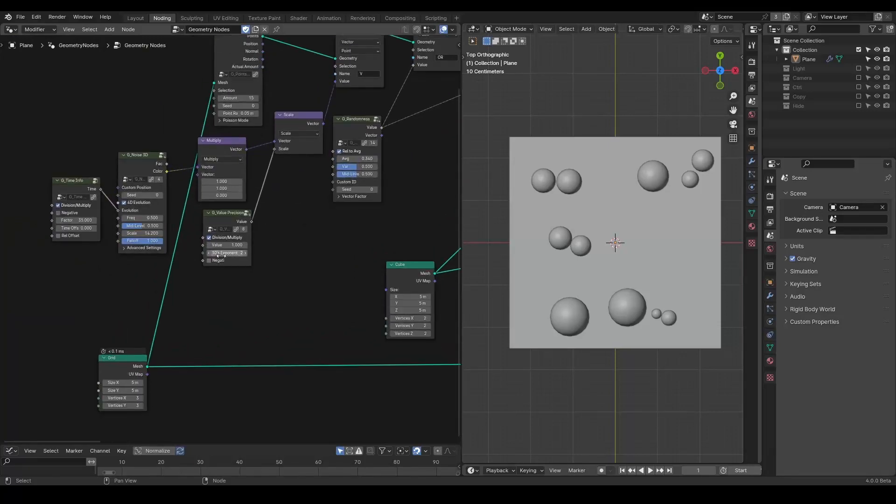
left_click(209, 252)
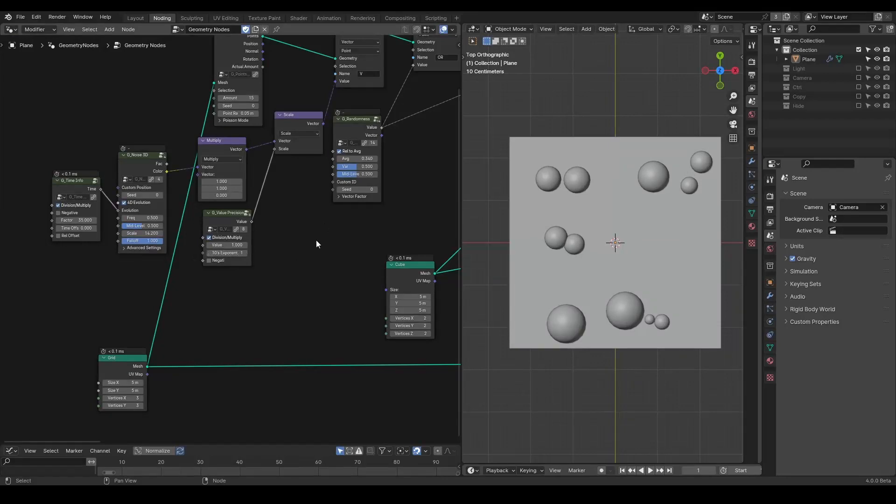
key("space")
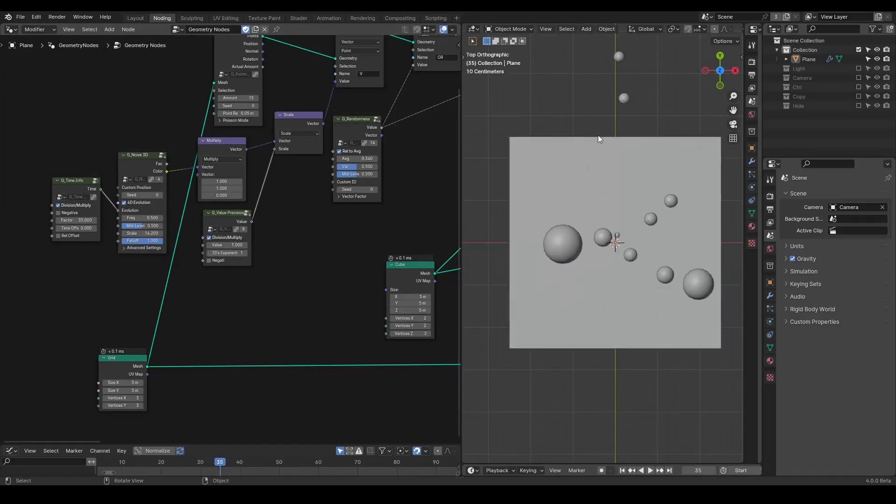
Step: Set the Value Precision node's 10's Exponent back to 2
scroll(619, 108, "down", 1)
middle_click_drag(450, 211, 249, 218)
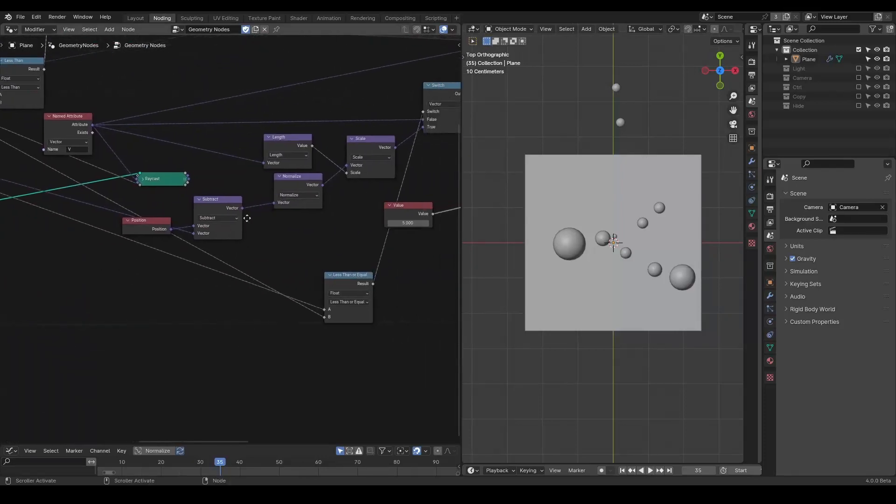
scroll(181, 243, "down", 1)
left_click_drag(319, 281, 255, 271)
middle_click_drag(287, 259, 313, 308)
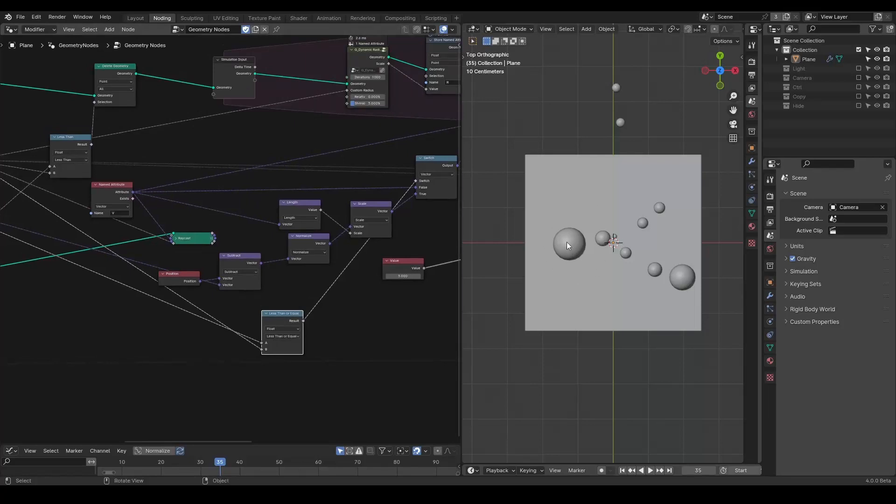
middle_click_drag(142, 269, 107, 223)
scroll(144, 233, "up", 3)
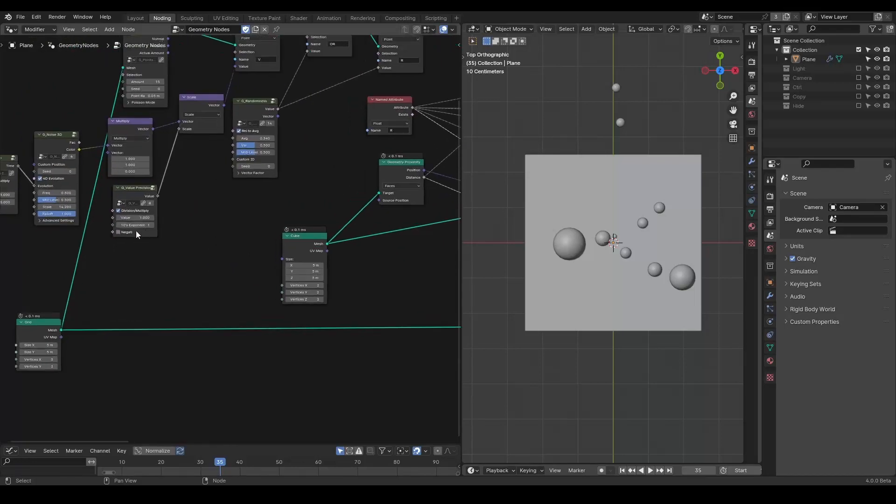
left_click_drag(154, 222, 164, 222)
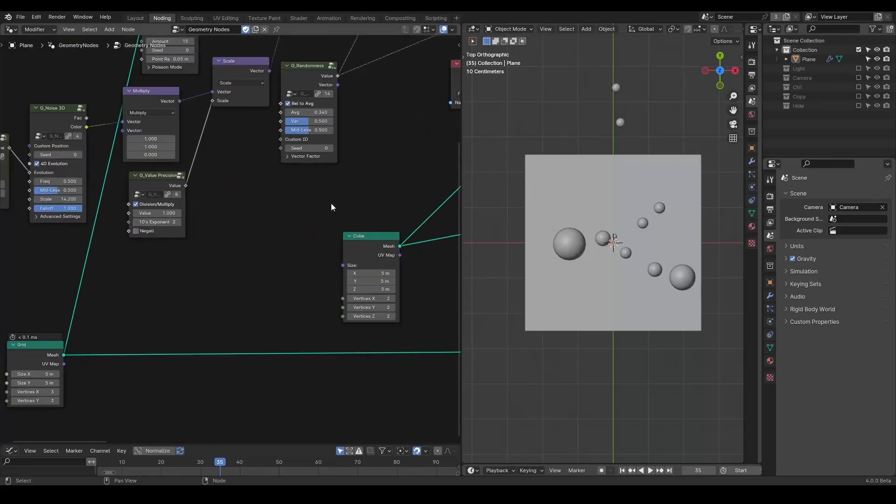
Step: Move the Raycast node next to the Simulation Output and Instance on Points nodes
middle_click_drag(280, 219, 135, 200)
scroll(149, 211, "down", 1)
left_click_drag(149, 211, 383, 327)
left_click(379, 327)
middle_click_drag(379, 326, 371, 244)
scroll(371, 243, "down", 3)
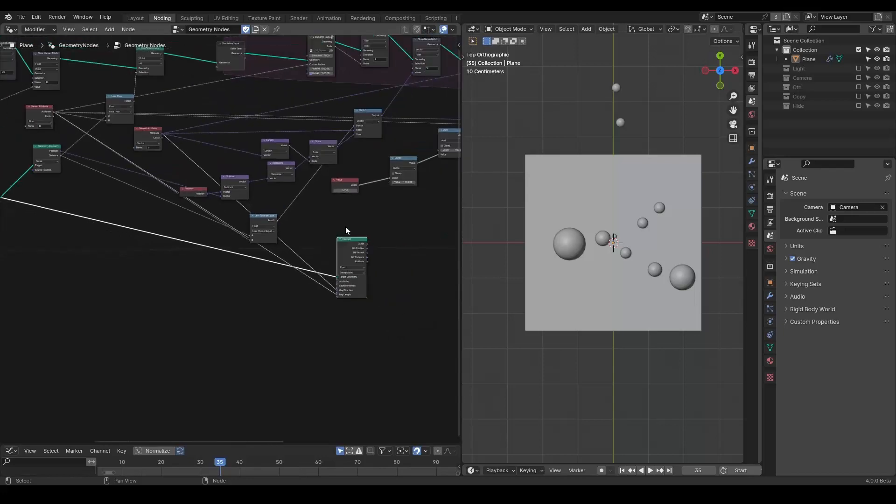
middle_click_drag(404, 250, 135, 293)
left_click_drag(95, 293, 411, 216)
middle_click_drag(376, 229, 235, 263)
scroll(179, 269, "up", 2)
scroll(203, 263, "up", 2)
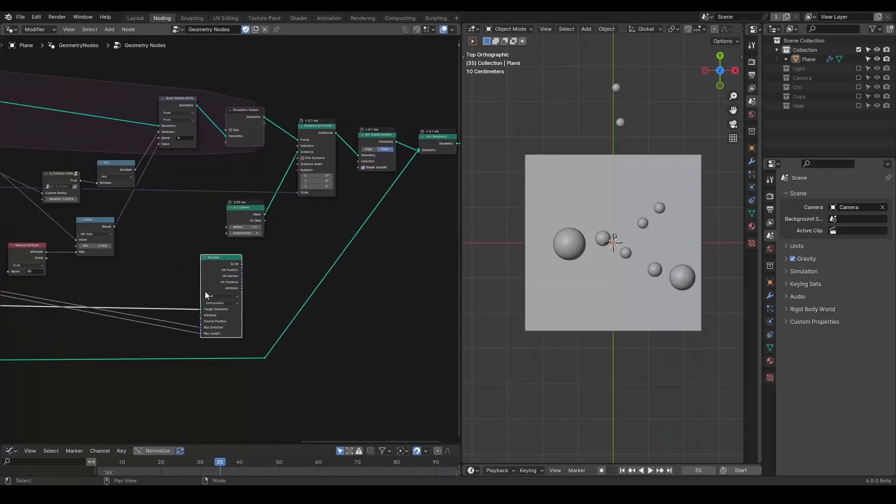
middle_click_drag(205, 293, 258, 277)
scroll(258, 277, "up", 2)
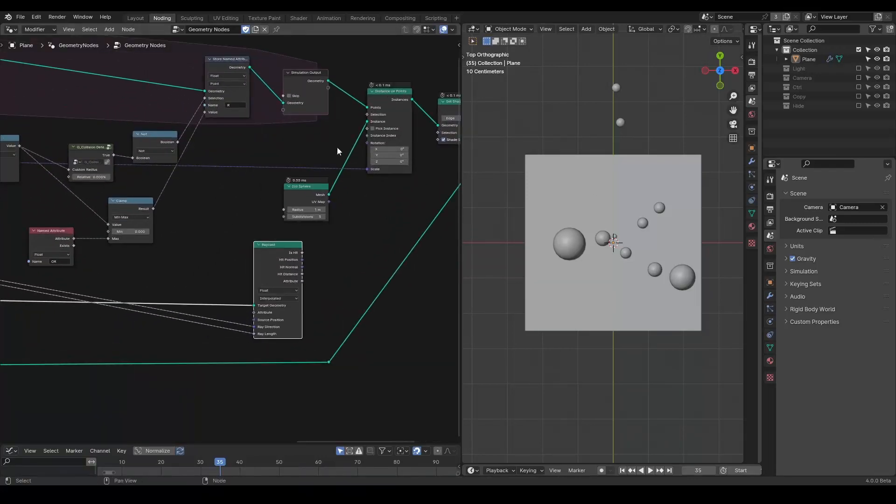
middle_click_drag(305, 264, 336, 259)
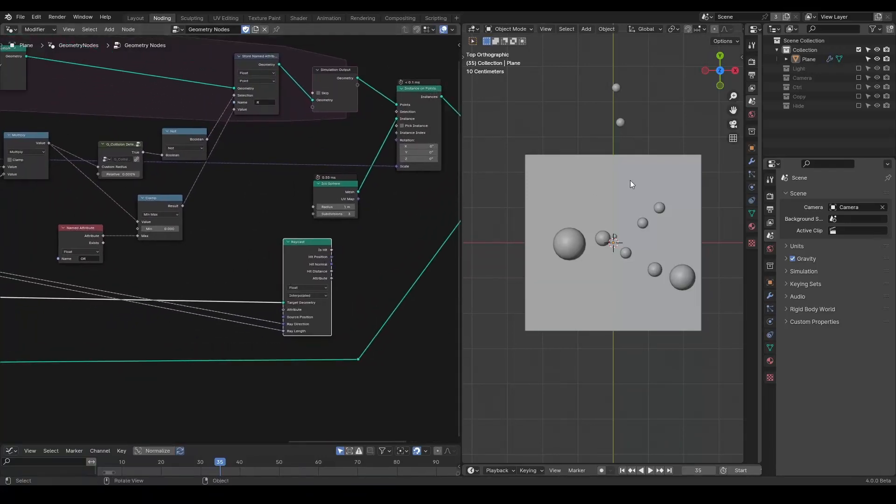
middle_click_drag(384, 126, 96, 184)
left_click_drag(378, 90, 167, 255)
left_click_drag(111, 233, 42, 271)
middle_click_drag(10, 280, 229, 269)
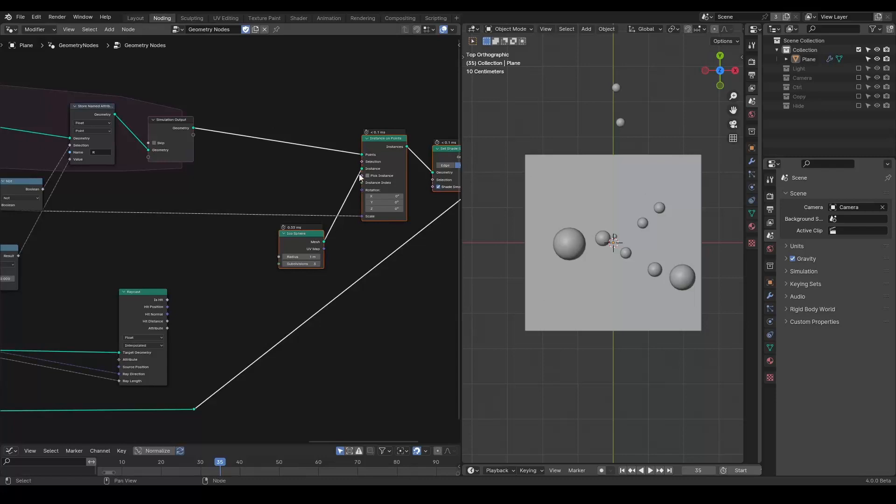
Step: Insert a Delete Geometry node between Simulation Output and Instance on Points, driven by the Raycast Is Hit output
key("shift+a")
type("delete")
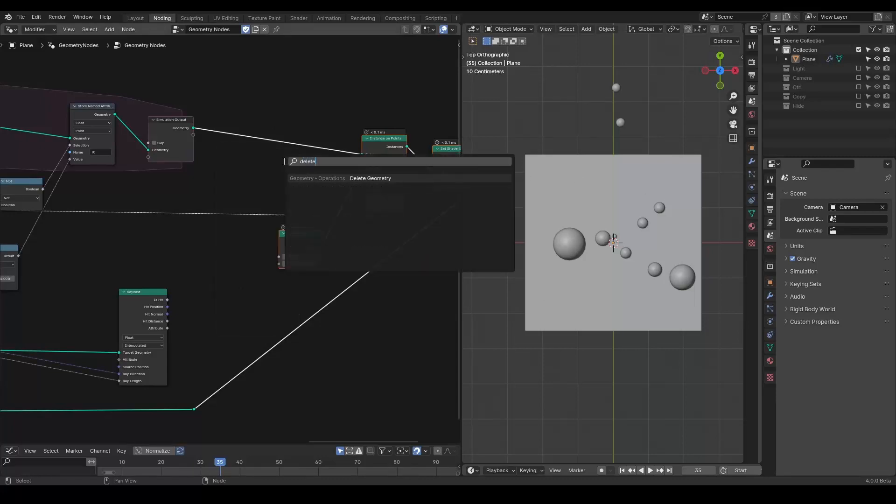
key("Return")
left_click(274, 143)
left_click_drag(167, 300, 251, 163)
middle_click_drag(206, 231, 253, 214)
Step: Insert a Not node between the Raycast Is Hit output and the Delete Geometry Selection
scroll(258, 249, "up", 2)
middle_click_drag(233, 266, 299, 230)
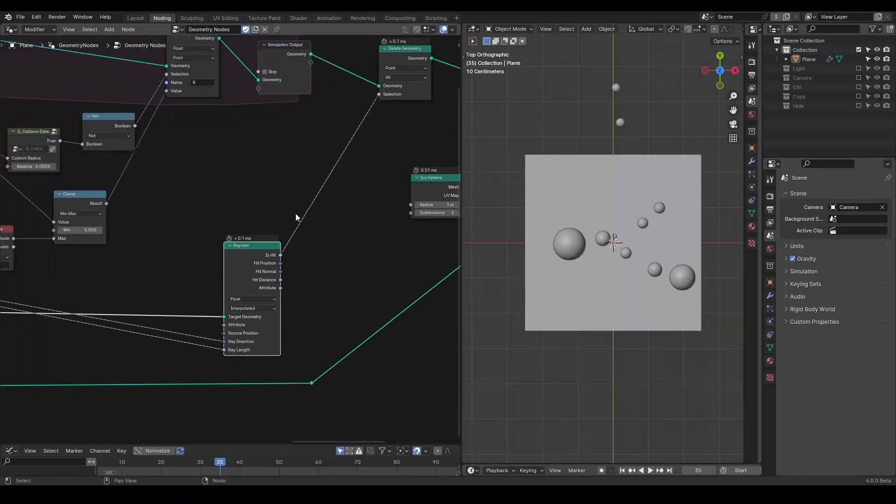
key("shift+a")
type("not")
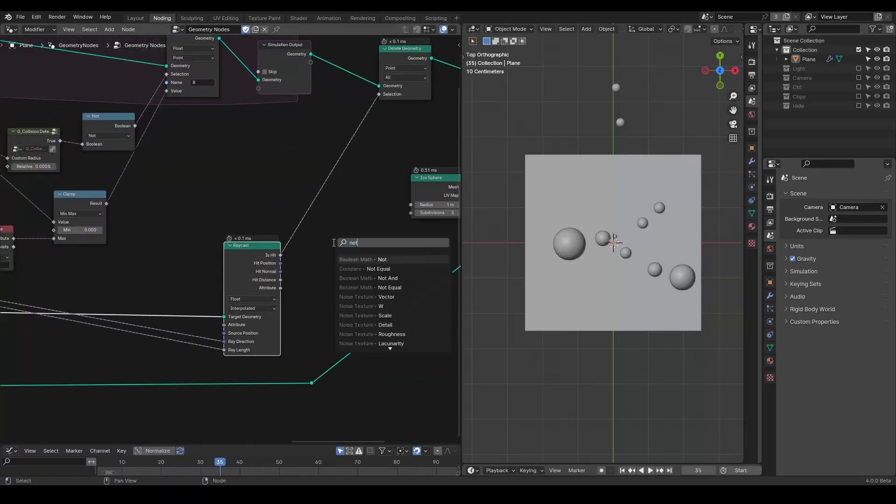
key("Return")
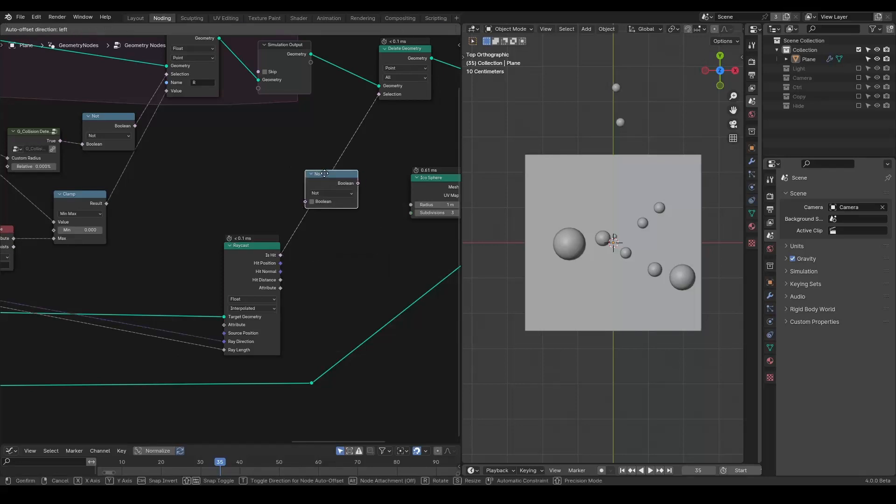
left_click(315, 192)
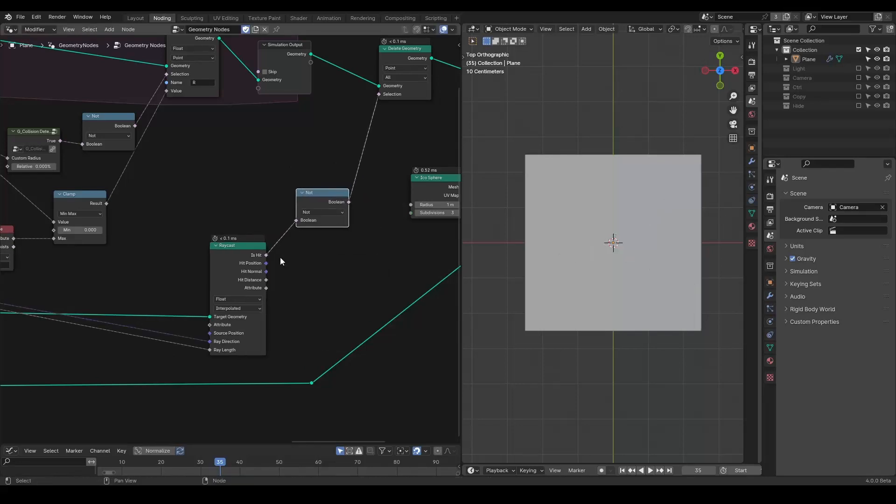
Step: Tidy the Raycast and Not nodes beneath the new Delete Geometry node
middle_click_drag(255, 276, 360, 204)
scroll(357, 207, "down", 5)
middle_click_drag(208, 242, 322, 221)
right_click_drag(346, 227, 362, 254, "ctrl")
middle_click_drag(362, 254, 166, 272)
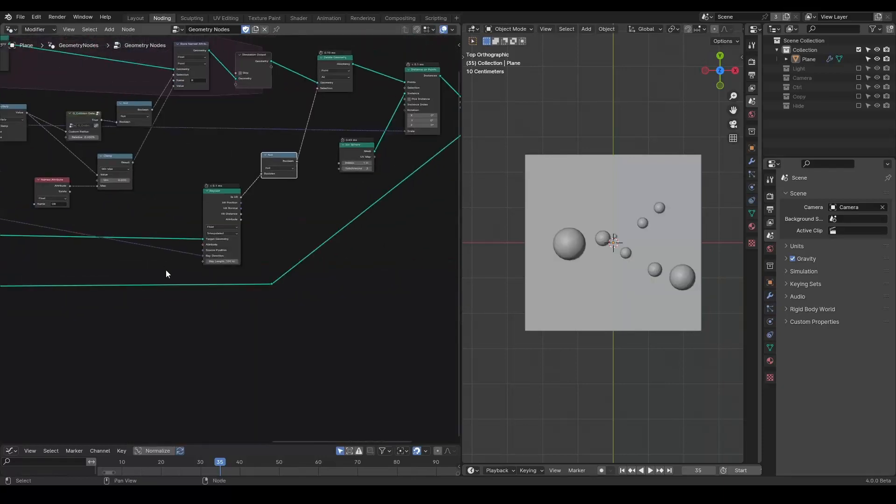
scroll(165, 271, "up", 2)
middle_click_drag(266, 149, 180, 320)
Step: Toggle the new Delete Geometry node's mute repeatedly to compare the spheres in the viewport
left_click(315, 122)
key("m")
key("m")
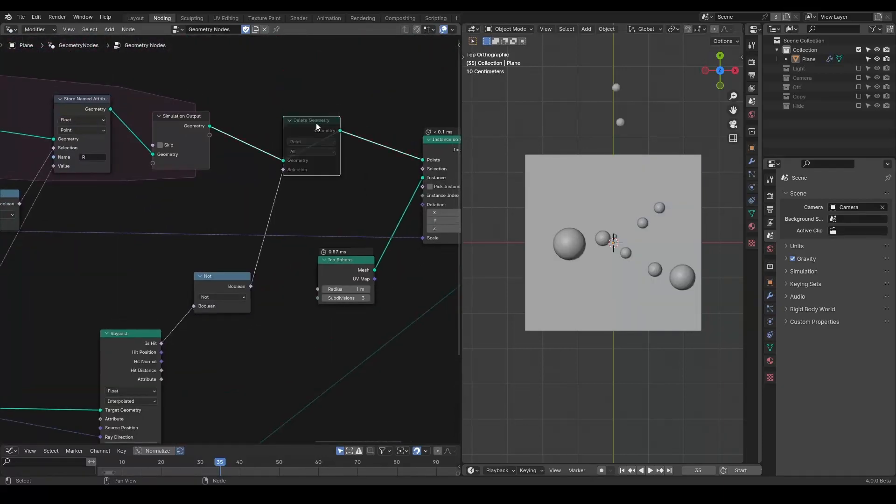
key("m")
key("m")
key("m")
key("d")
left_click_drag(606, 82, 609, 68)
mouse_move(640, 48)
right_mouse_down()
mouse_move(634, 118)
mouse_move(613, 80)
right_mouse_up()
key("m")
key("m")
key("m")
key("m")
key("m")
key("m")
key("m")
key("m")
key("m")
key("m")
key("m")
key("m")
key("m")
Step: Play the simulation to review the sphere motion and rewind to the first frame
key("space")
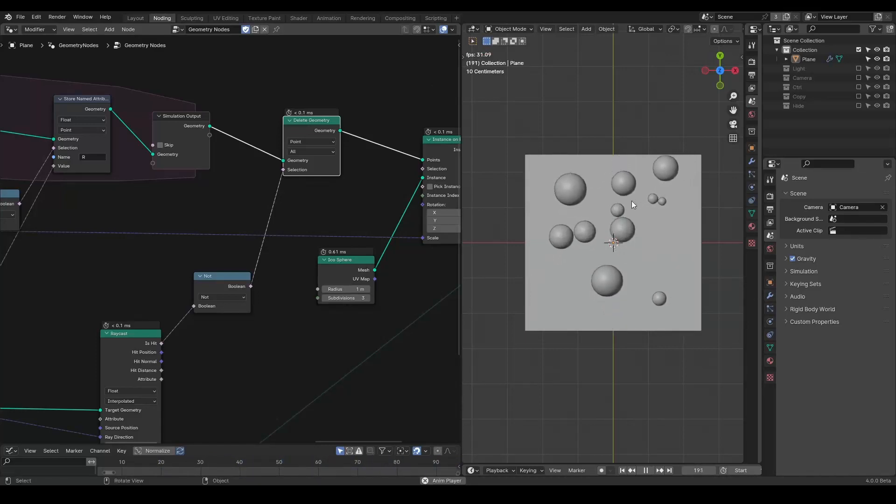
middle_click_drag(250, 212, 239, 283)
key("space")
key("shift+Left")
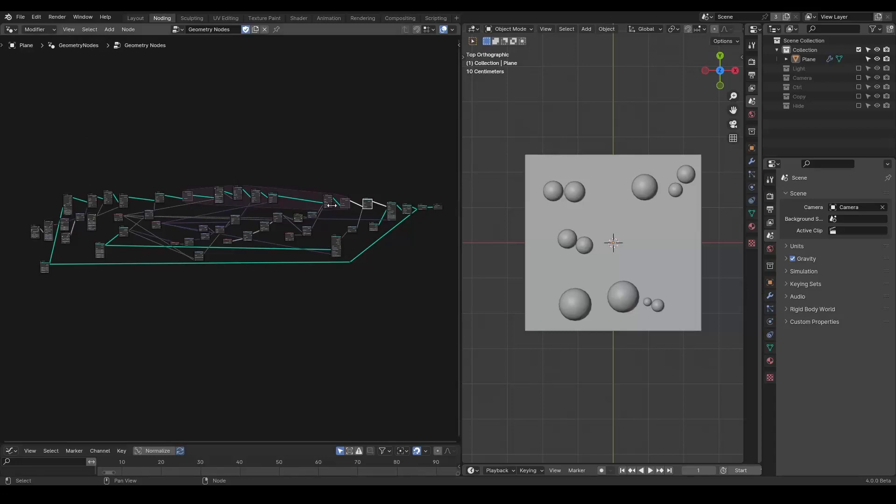
scroll(323, 294, "up", 8)
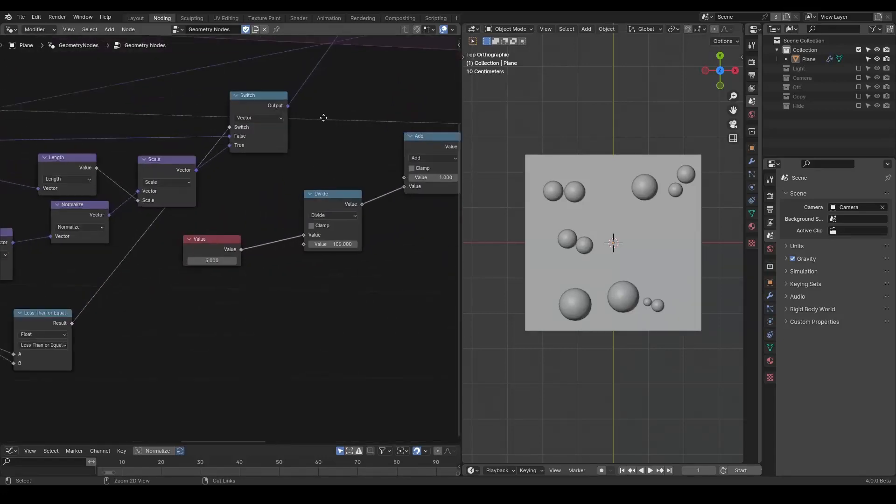
left_click(169, 112)
middle_click_drag(182, 244, 269, 372)
middle_click_drag(296, 299, 290, 278)
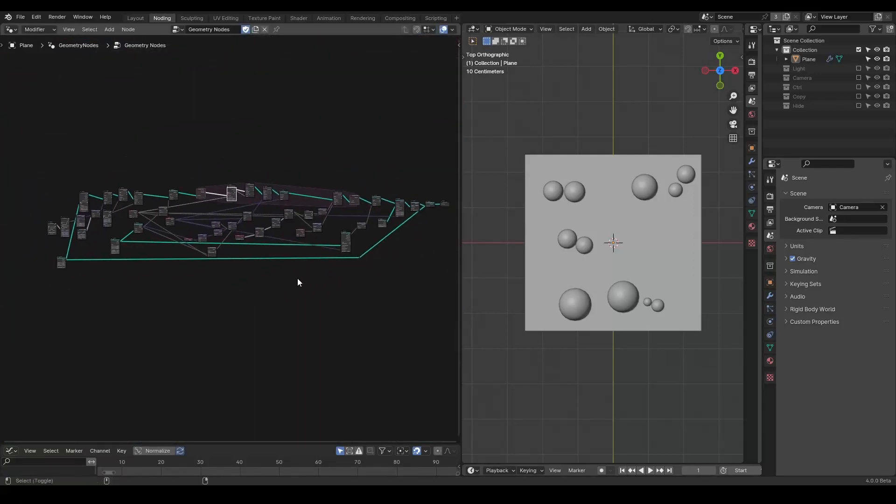